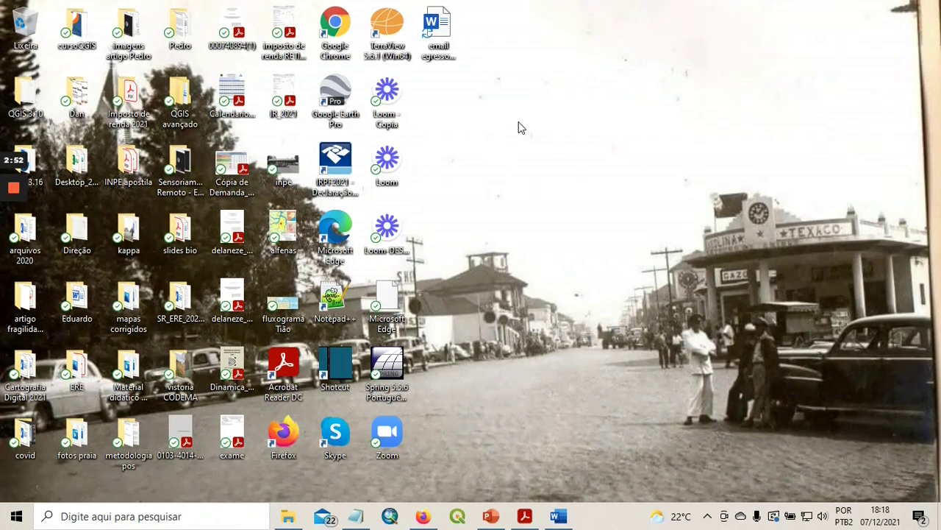
- Search the computer for QGIS and open QGIS Desktop 3.16.9 with GRASS 7.8.5
{"action": "left_click", "coordinate": [194, 515]}
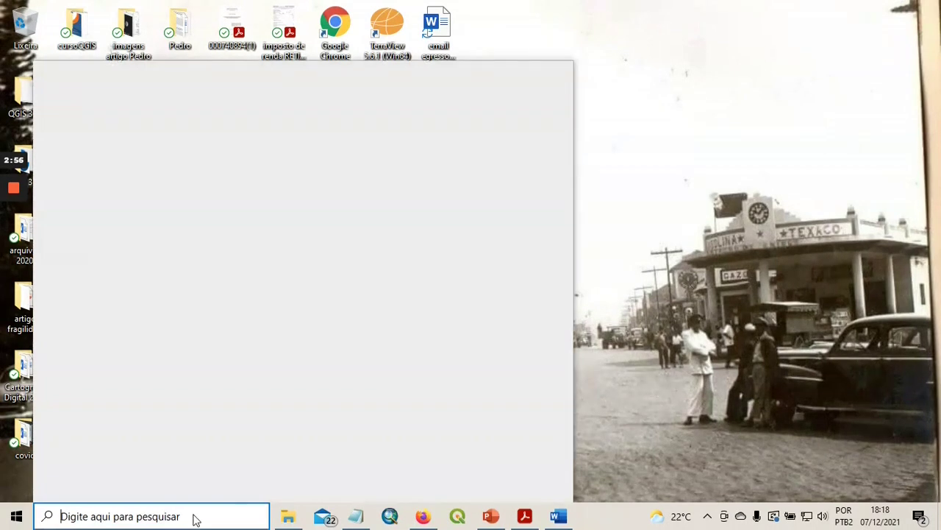
{"action": "type", "text": "quantum"}
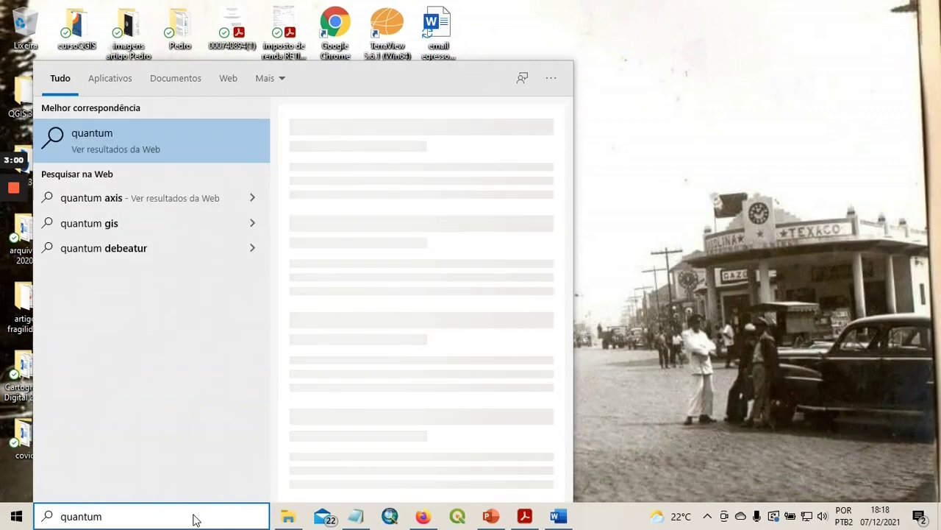
{"action": "key", "text": "BackSpace"}
{"action": "key", "text": "BackSpace"}
{"action": "key", "text": "BackSpace"}
{"action": "key", "text": "BackSpace"}
{"action": "key", "text": "BackSpace"}
{"action": "key", "text": "BackSpace"}
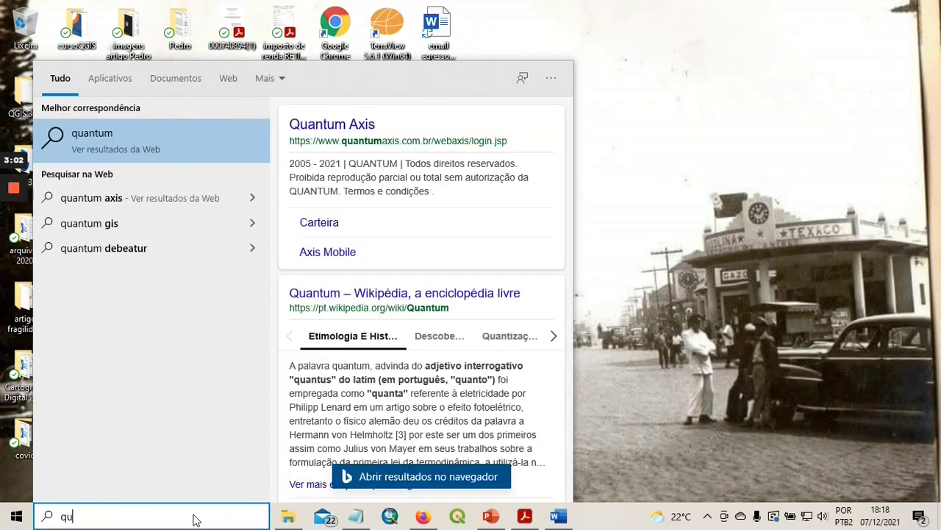
{"action": "type", "text": "g"}
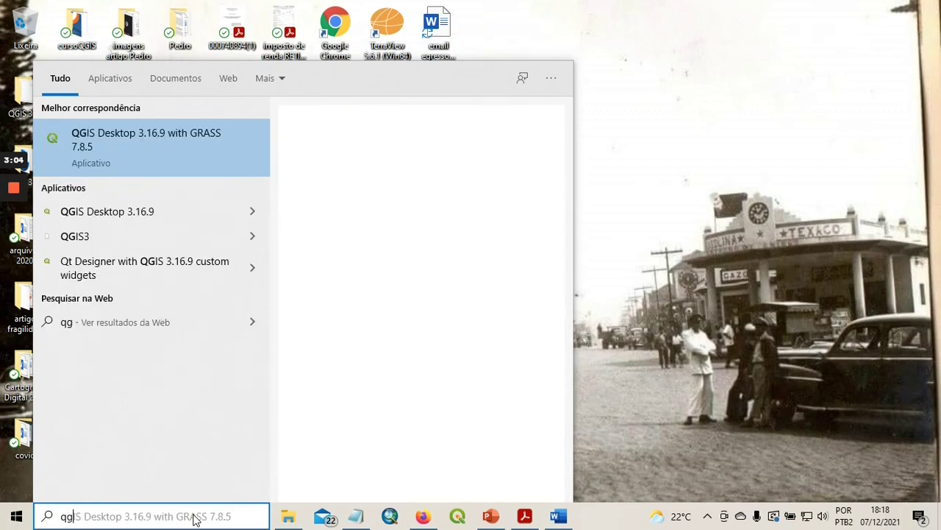
{"action": "type", "text": "is"}
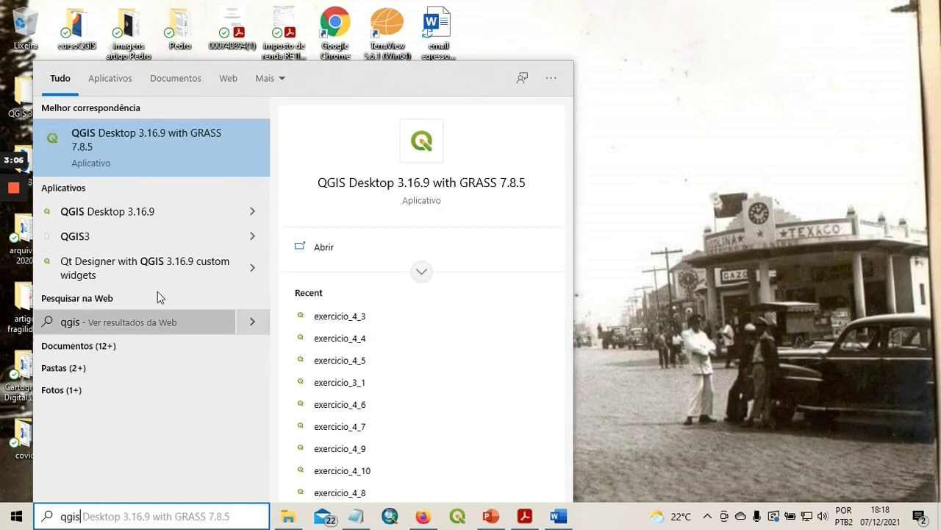
{"action": "left_click", "coordinate": [192, 149]}
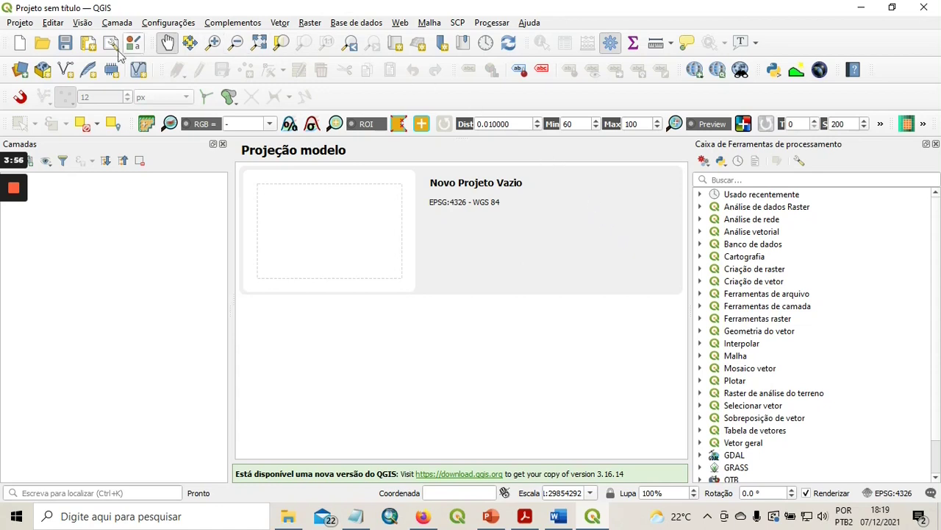
- Add the raster file mde_alf.tif from the SRTM_embrapa folder to the project as a layer
{"action": "left_click", "coordinate": [22, 70]}
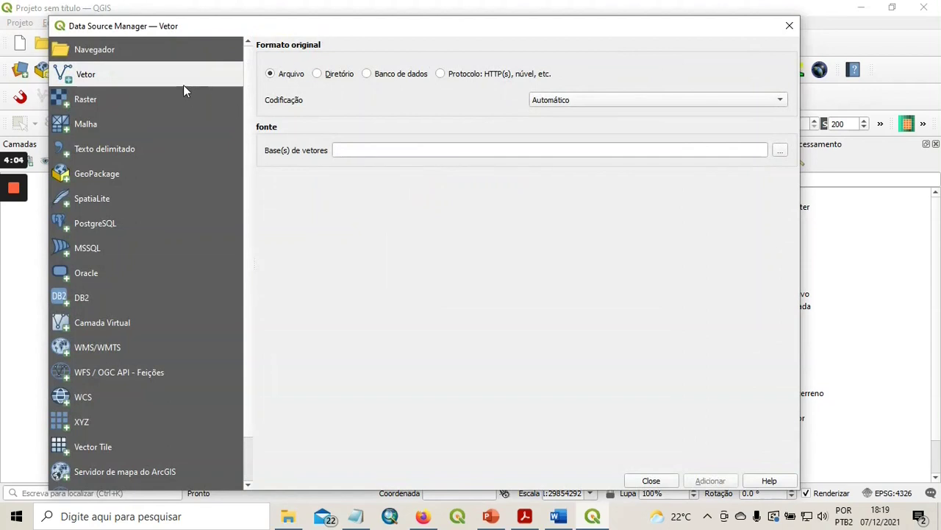
{"action": "left_click", "coordinate": [168, 97]}
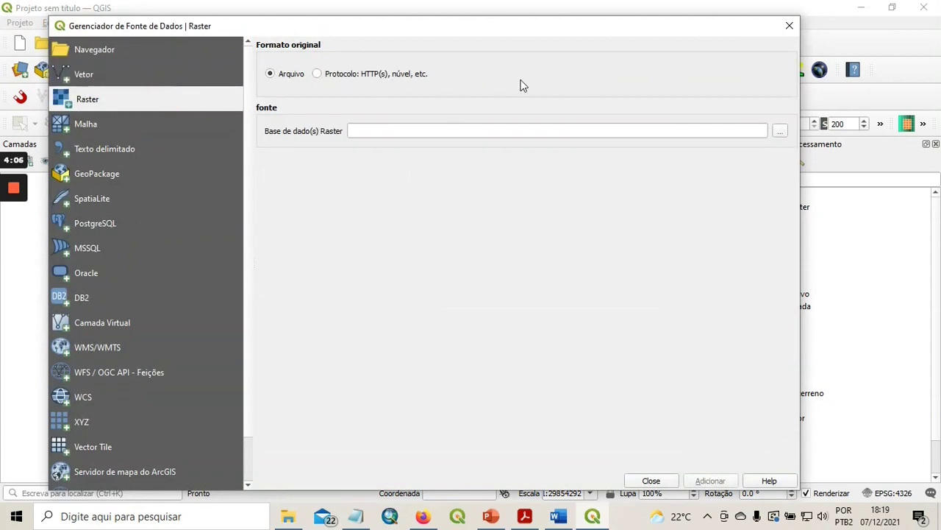
{"action": "left_click", "coordinate": [782, 134]}
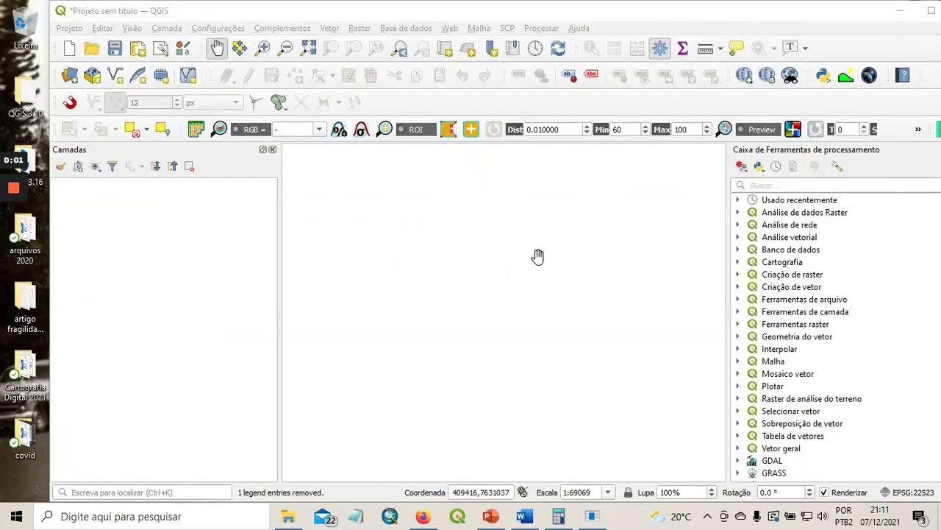
{"action": "left_click", "coordinate": [73, 78]}
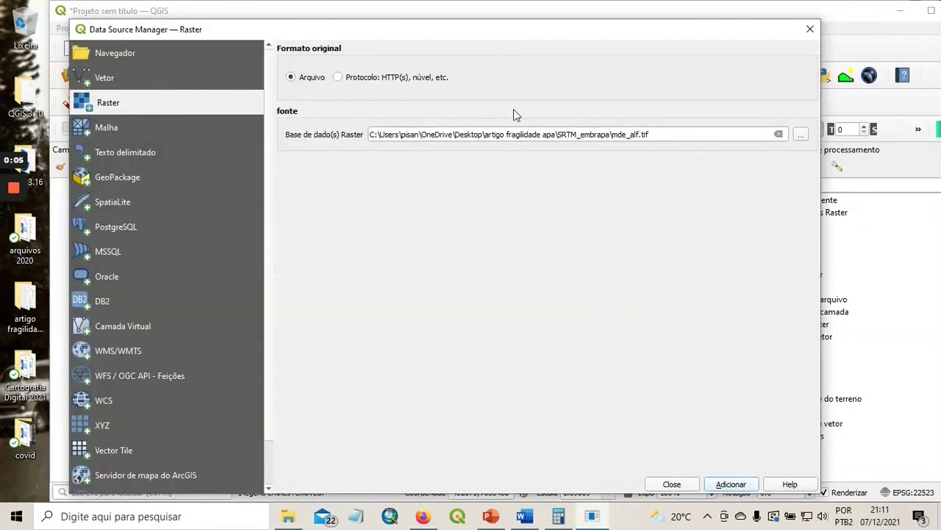
{"action": "left_click", "coordinate": [732, 484]}
{"action": "left_click", "coordinate": [802, 135]}
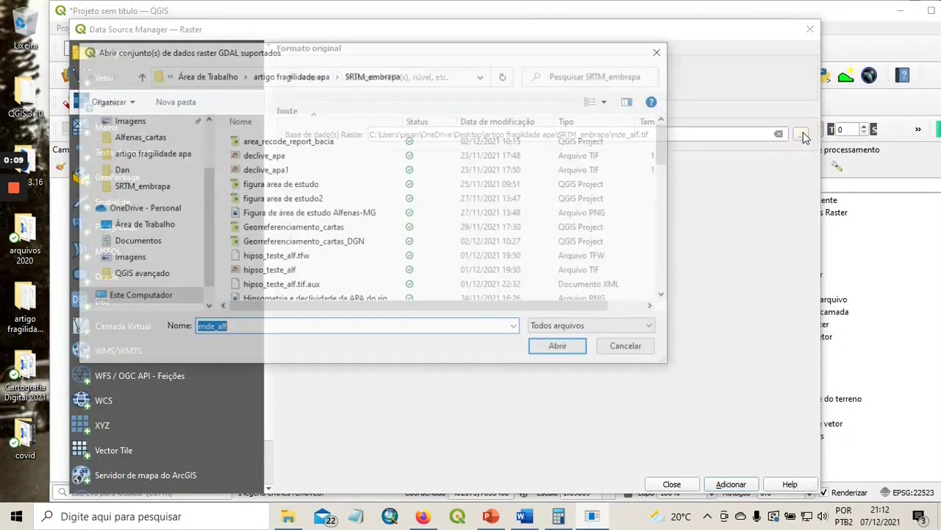
{"action": "scroll", "coordinate": [326, 245], "scroll_direction": "down", "scroll_amount": 3}
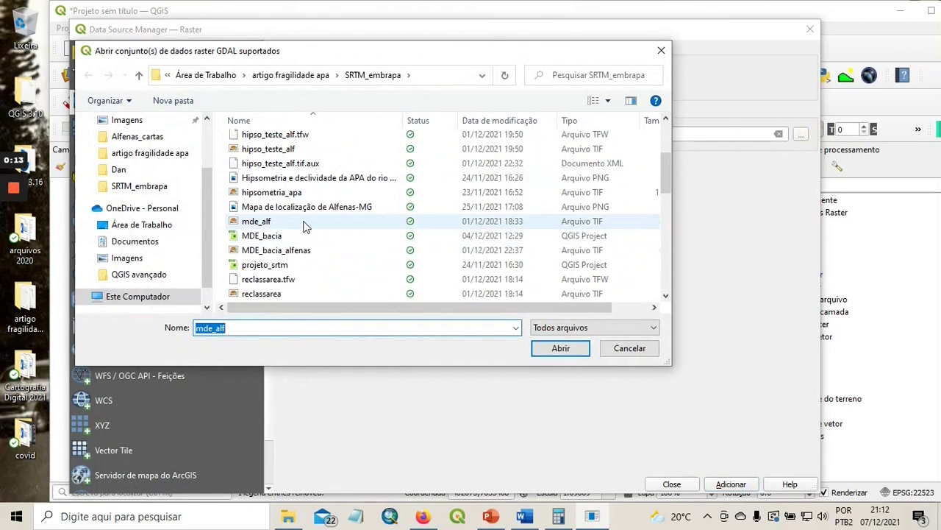
{"action": "left_click", "coordinate": [629, 348]}
{"action": "left_click", "coordinate": [729, 485]}
{"action": "left_click", "coordinate": [673, 487]}
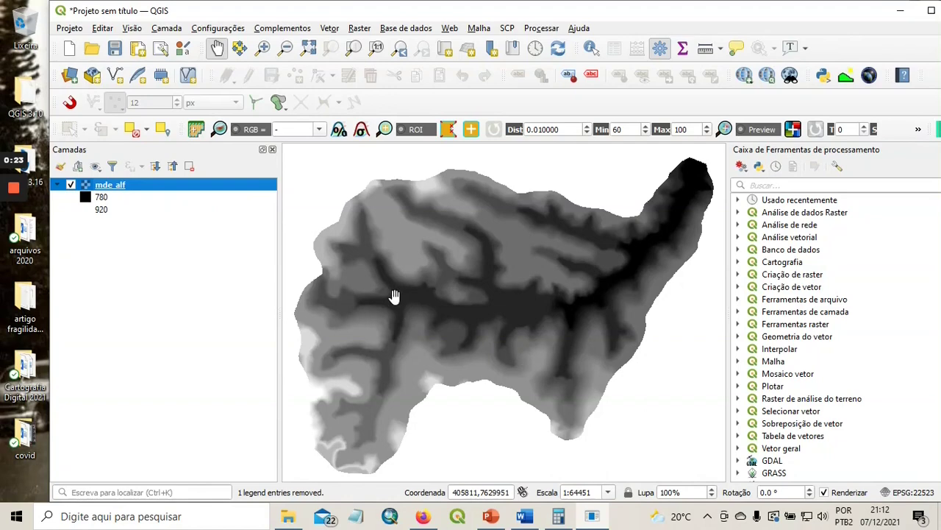
- Render the mde_alf layer as "Banda simples falsa-cor" with "Método Discreto" interpolation in its symbology properties
{"action": "right_click", "coordinate": [121, 187]}
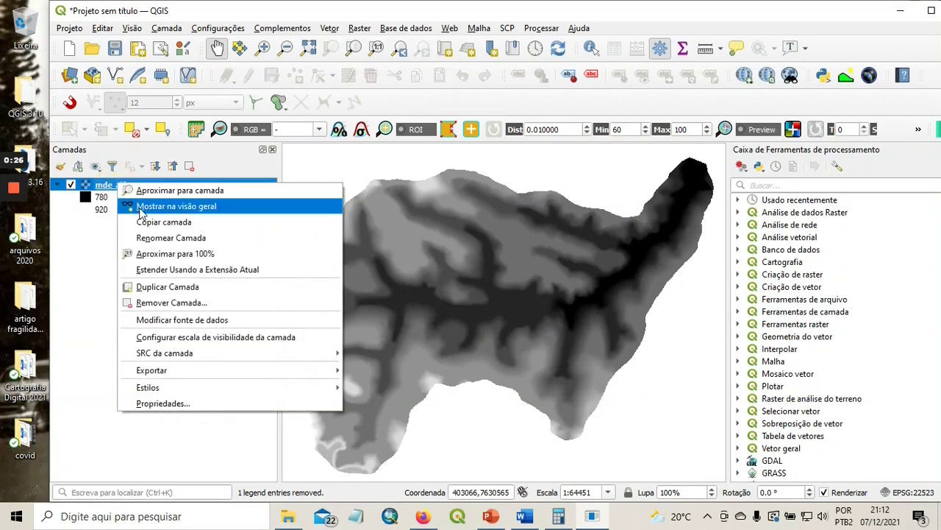
{"action": "left_click", "coordinate": [197, 399]}
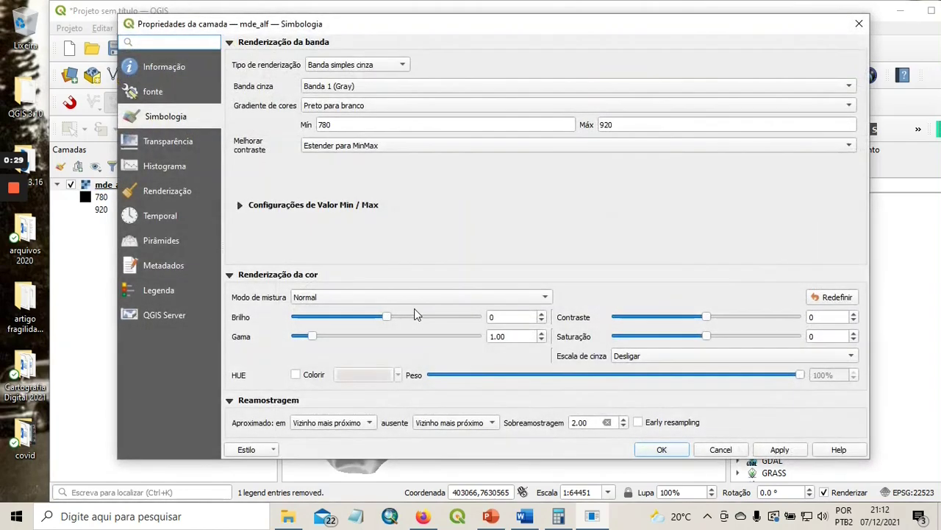
{"action": "left_click", "coordinate": [389, 65]}
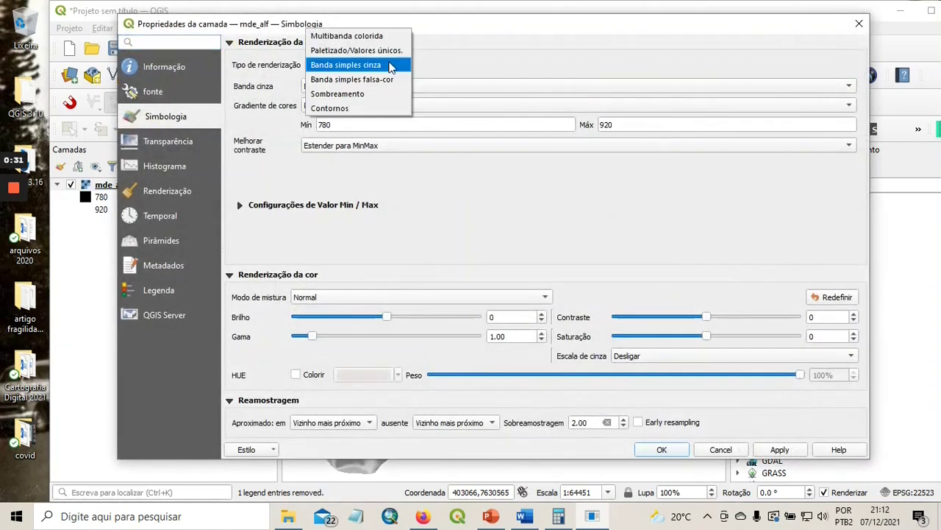
{"action": "left_click", "coordinate": [387, 79]}
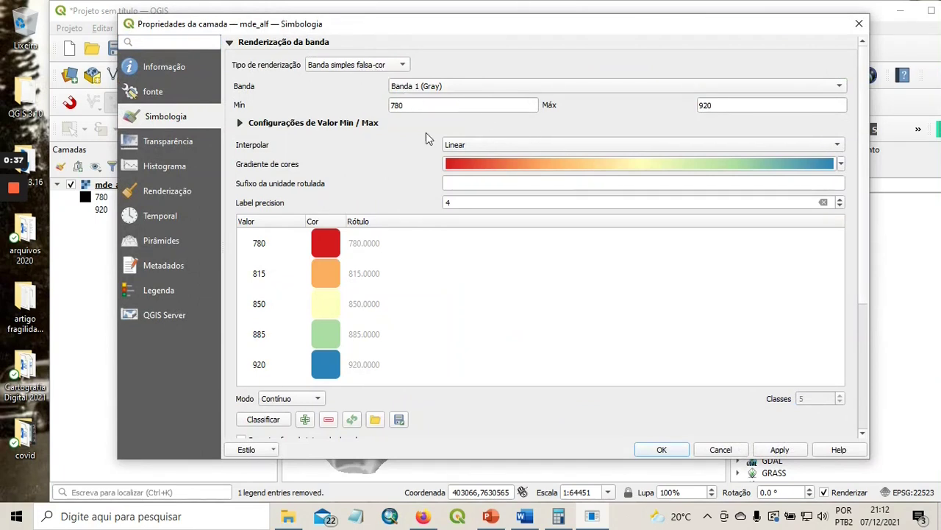
{"action": "left_click", "coordinate": [623, 145]}
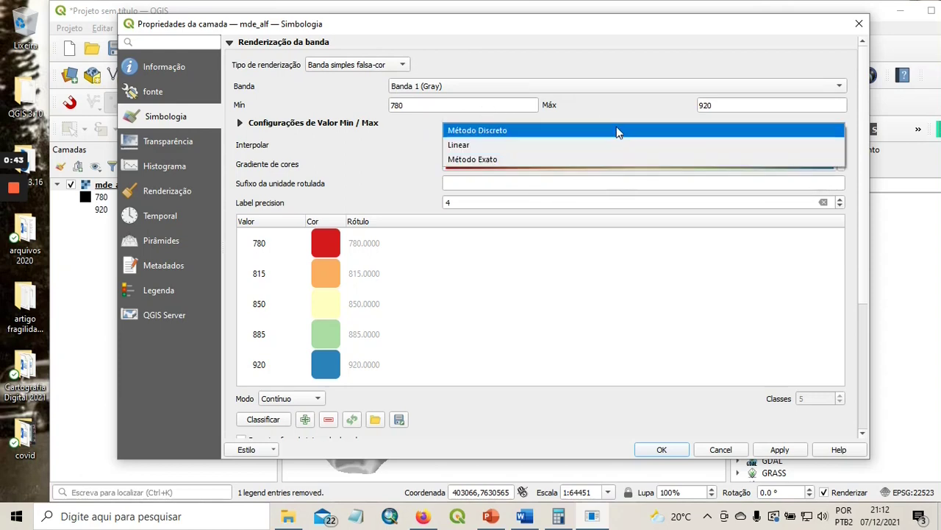
{"action": "left_click", "coordinate": [618, 134]}
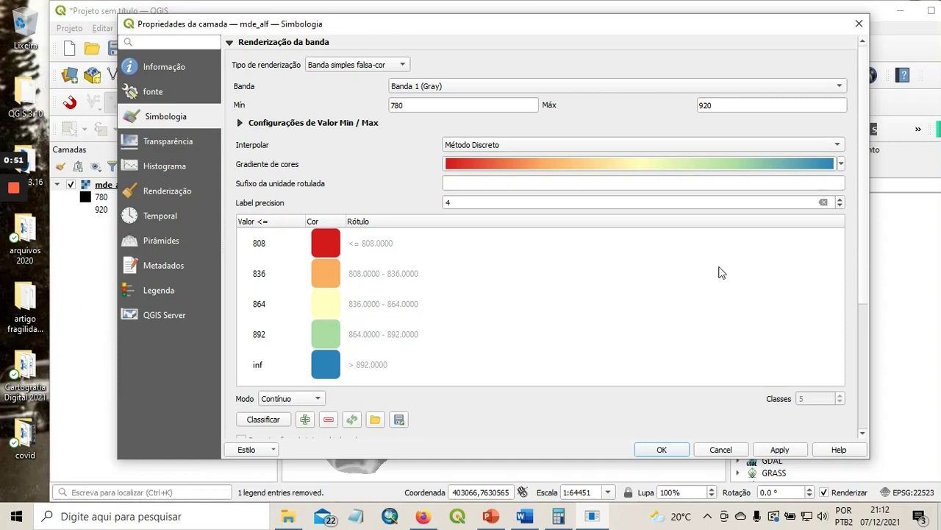
- Set the classification mode to "Intervalo igual" and the label precision to 0
{"action": "scroll", "coordinate": [864, 217], "scroll_direction": "down", "scroll_amount": 1}
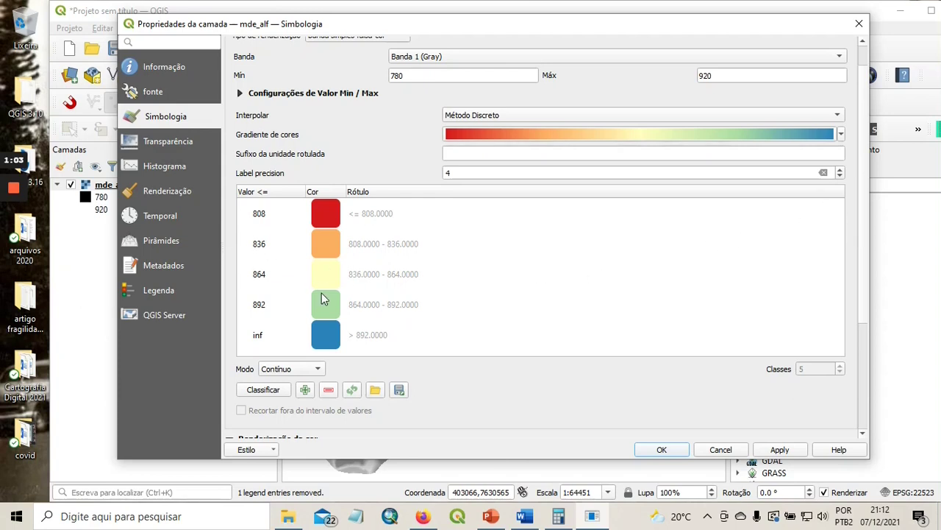
{"action": "left_click", "coordinate": [321, 371]}
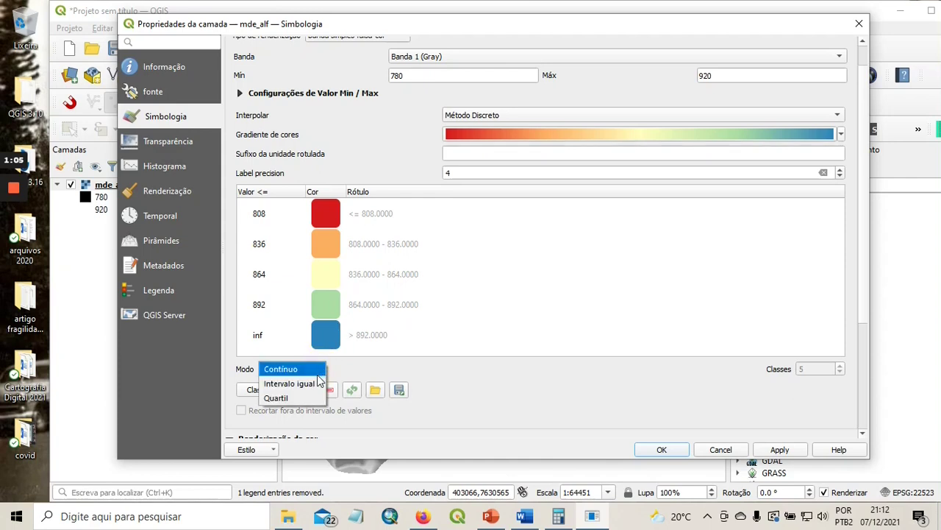
{"action": "left_click", "coordinate": [303, 383]}
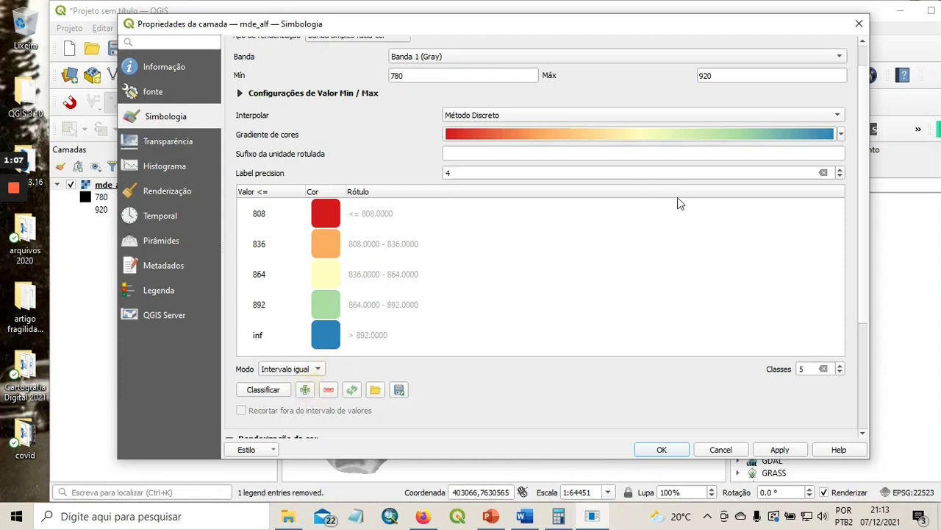
{"action": "left_click", "coordinate": [841, 176]}
{"action": "left_click", "coordinate": [841, 177]}
{"action": "left_click", "coordinate": [840, 177]}
{"action": "left_click", "coordinate": [841, 176]}
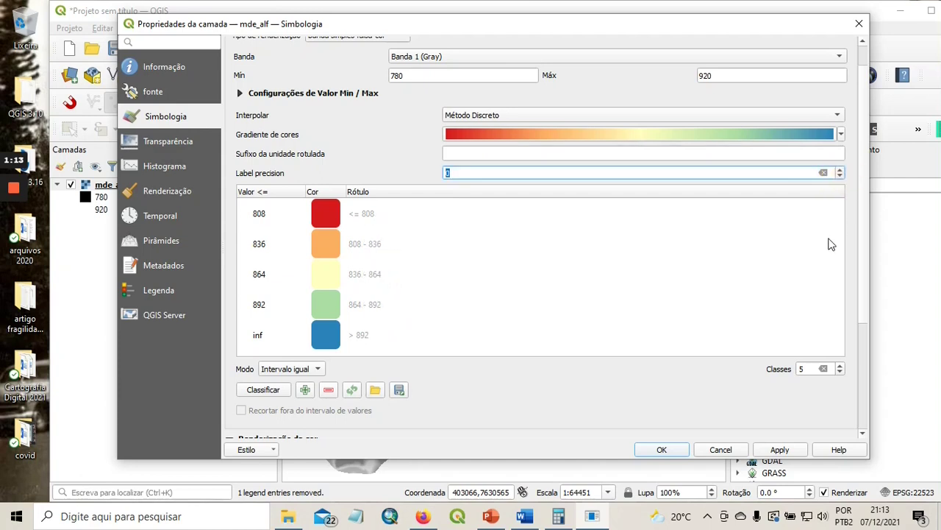
- Set the number of elevation classes to 10
{"action": "left_click_drag", "start_coordinate": [865, 195], "coordinate": [866, 205]}
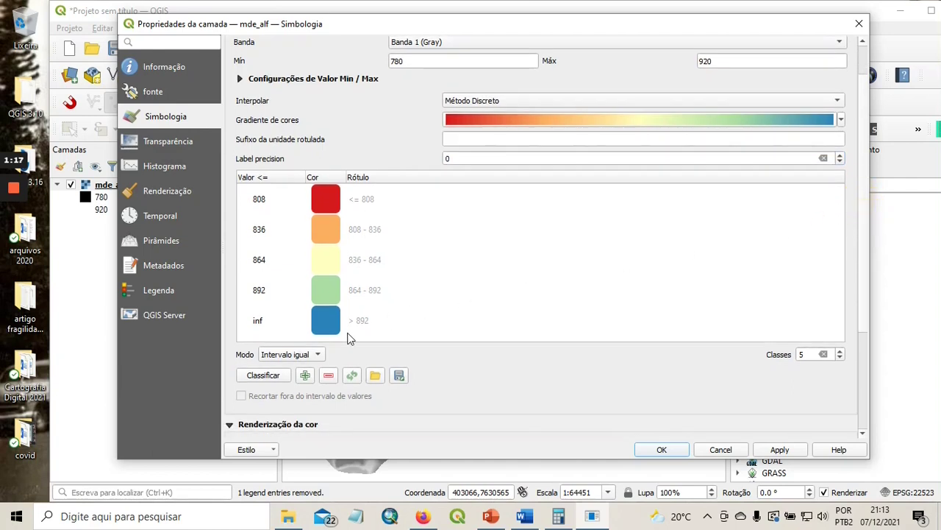
{"action": "left_click", "coordinate": [841, 351]}
{"action": "left_click", "coordinate": [841, 351]}
{"action": "left_click", "coordinate": [841, 351]}
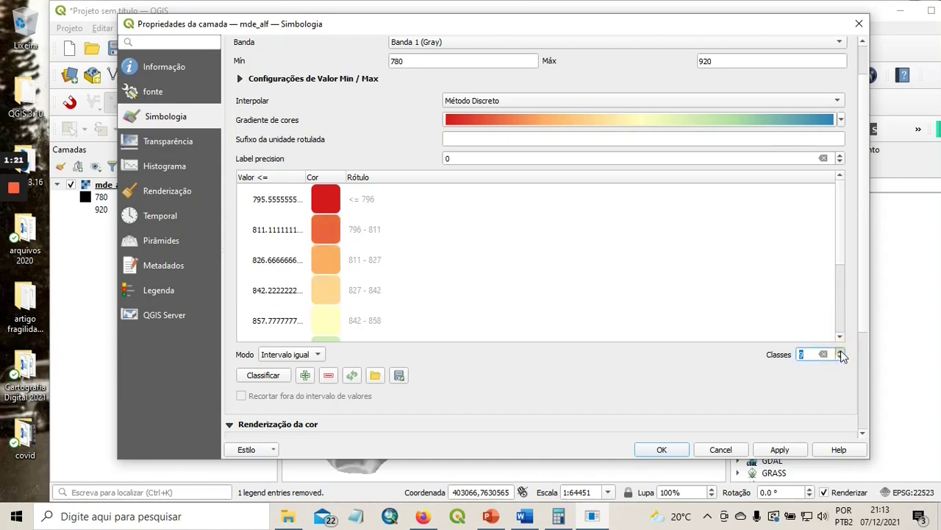
{"action": "left_click", "coordinate": [841, 351]}
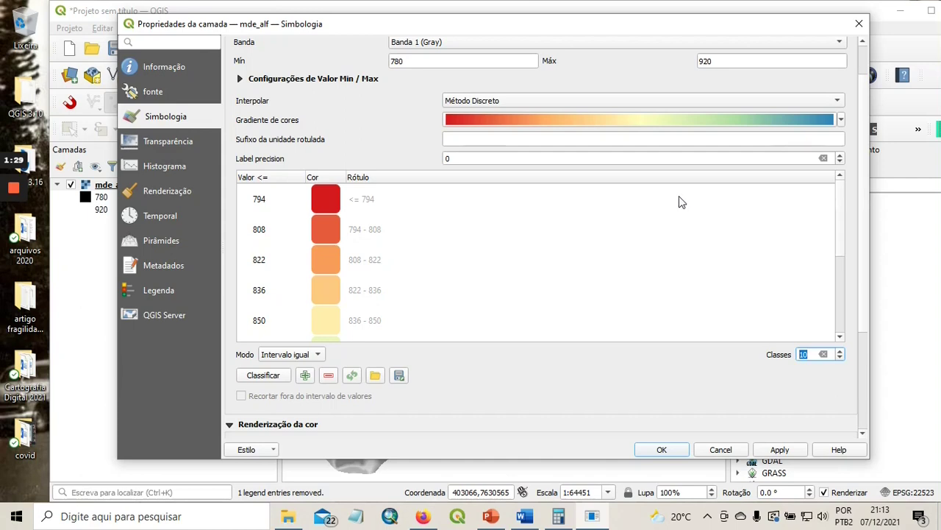
- Invert the colour gradient so low elevations are blue and high ones red, and check the class list
{"action": "left_click", "coordinate": [621, 120]}
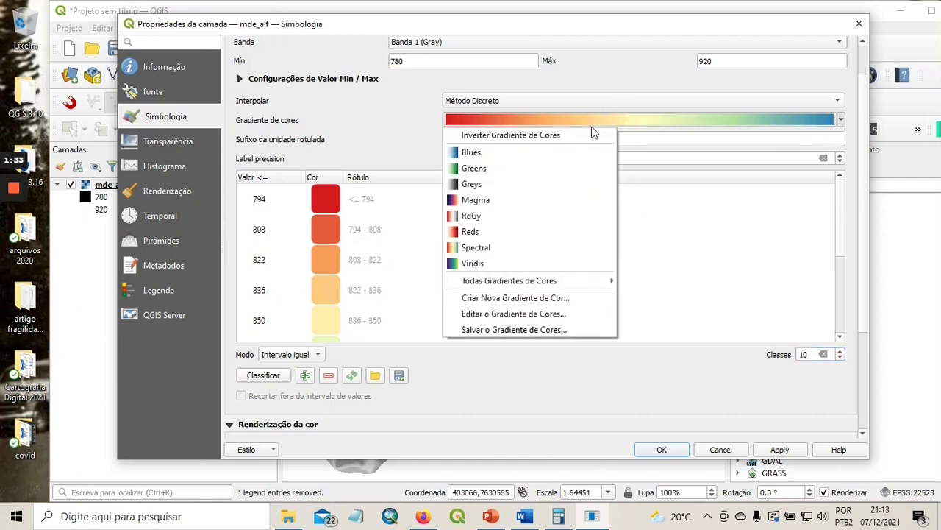
{"action": "left_click", "coordinate": [593, 135]}
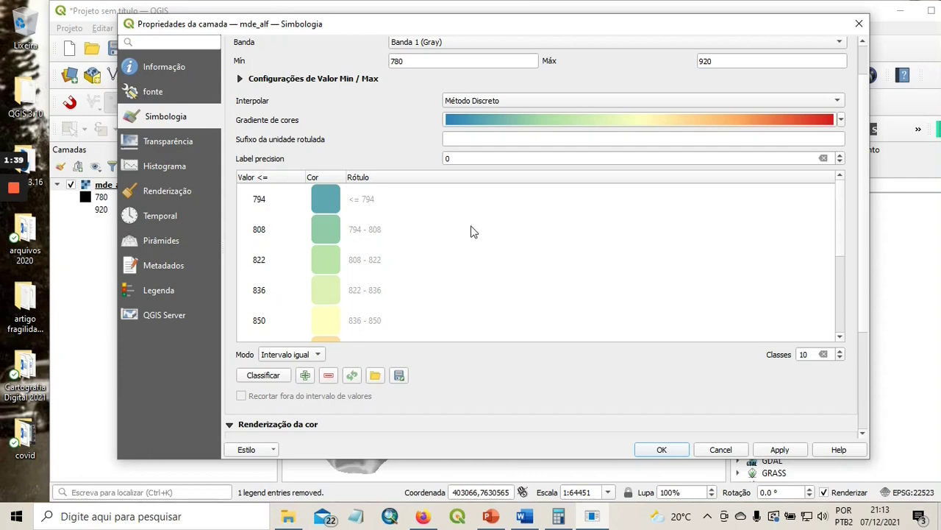
{"action": "scroll", "coordinate": [842, 220], "scroll_direction": "down", "scroll_amount": 1}
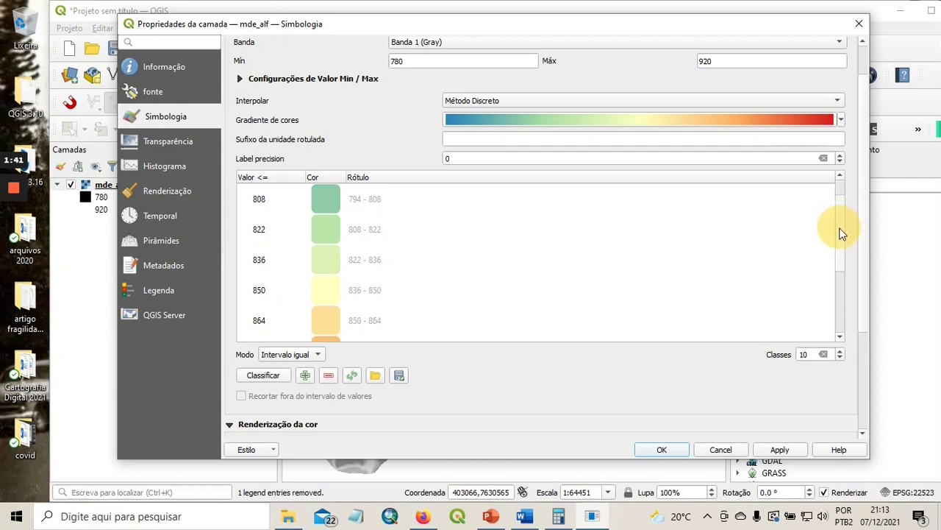
{"action": "scroll", "coordinate": [839, 228], "scroll_direction": "up", "scroll_amount": 1}
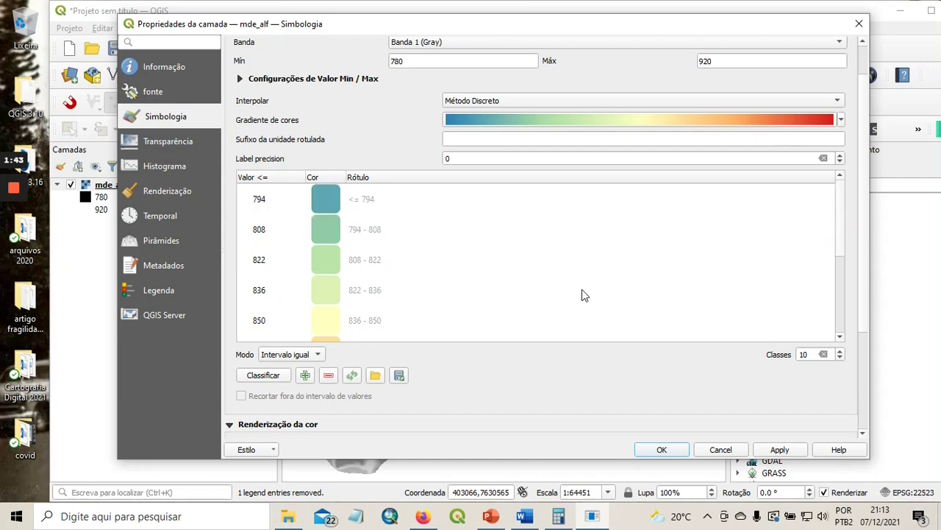
- Apply the symbology to mde_alf, close its properties, and expand the layer's class legend
{"action": "mouse_move", "coordinate": [17, 221]}
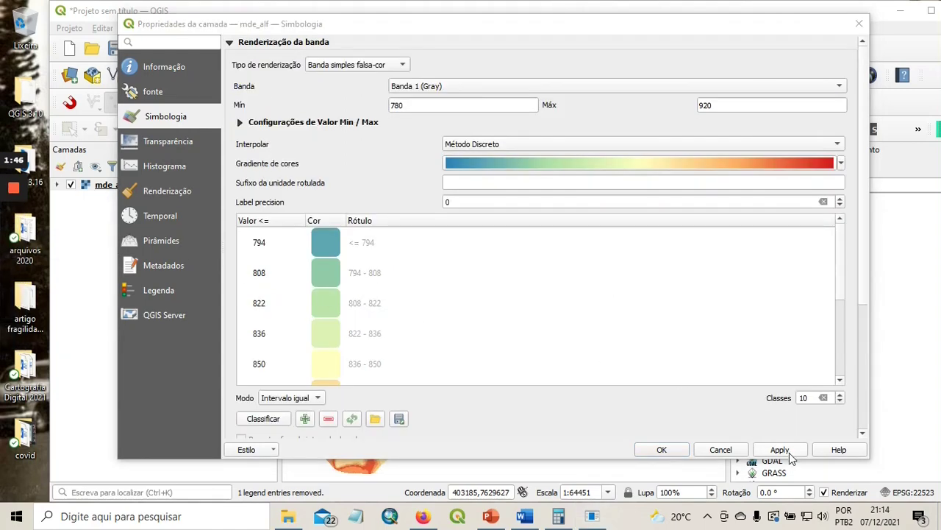
{"action": "left_click", "coordinate": [781, 450]}
{"action": "left_click", "coordinate": [666, 450]}
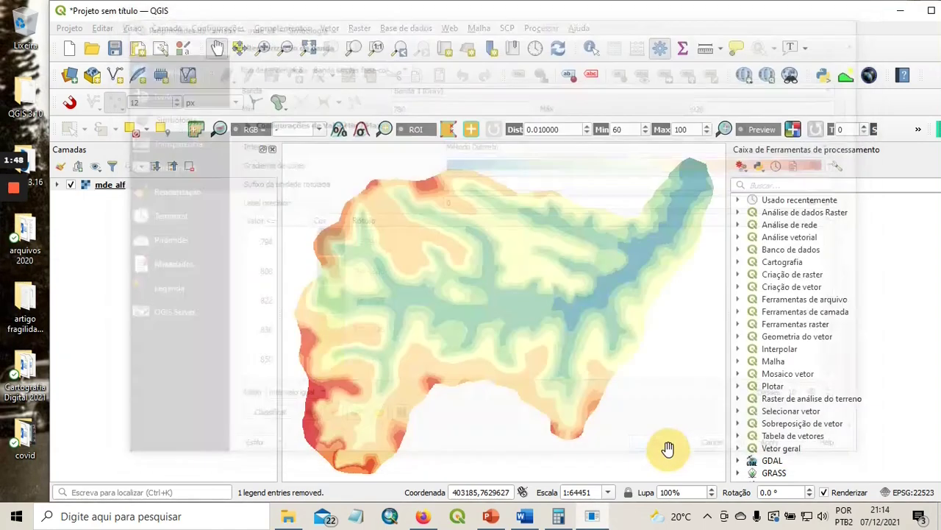
{"action": "left_click", "coordinate": [60, 185]}
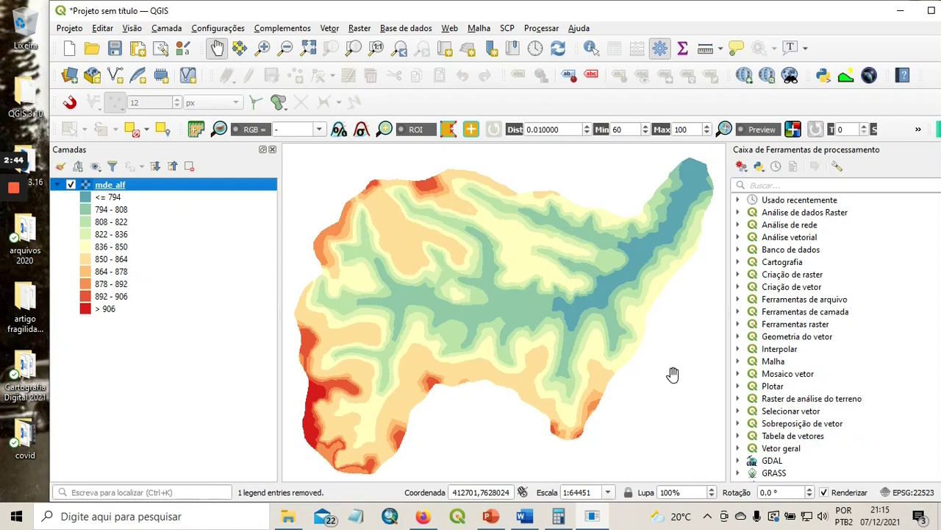
- Search the processing toolbox for "recode" and open the r.recode tool
{"action": "left_click", "coordinate": [785, 184]}
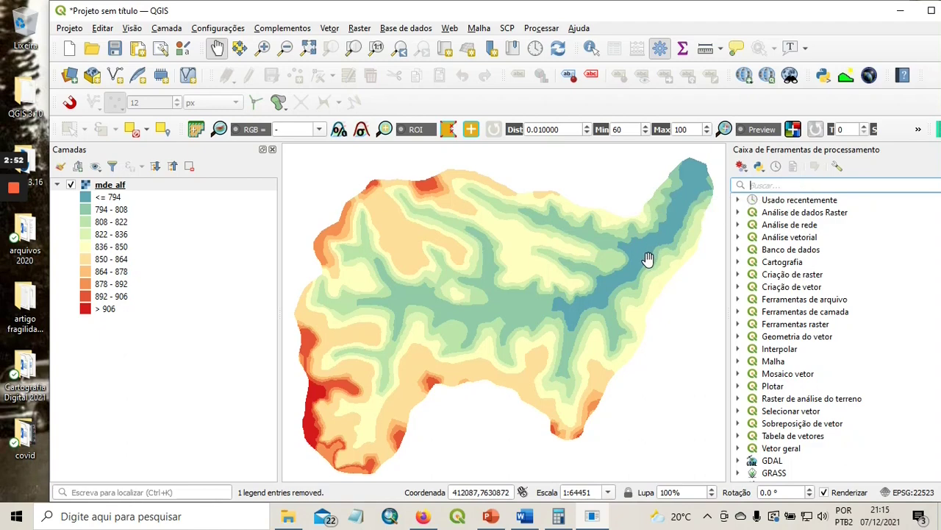
{"action": "type", "text": "re"}
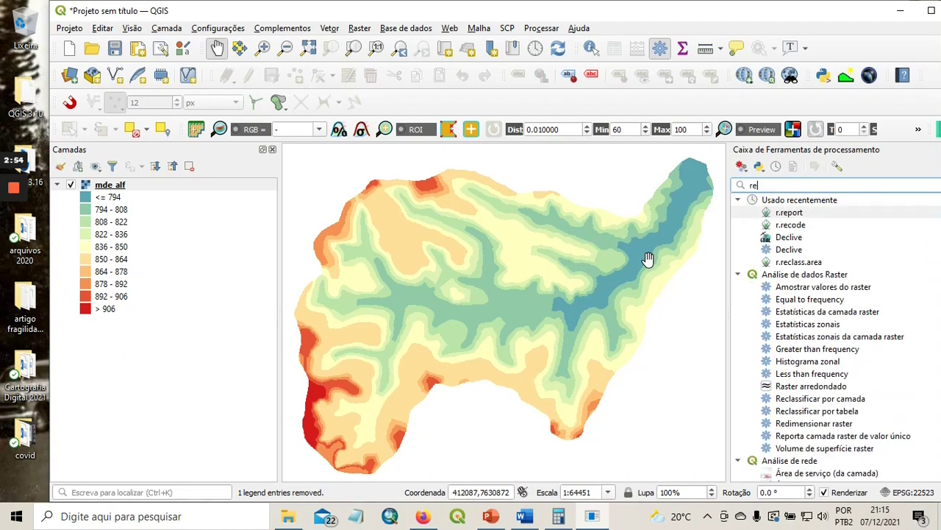
{"action": "type", "text": "code"}
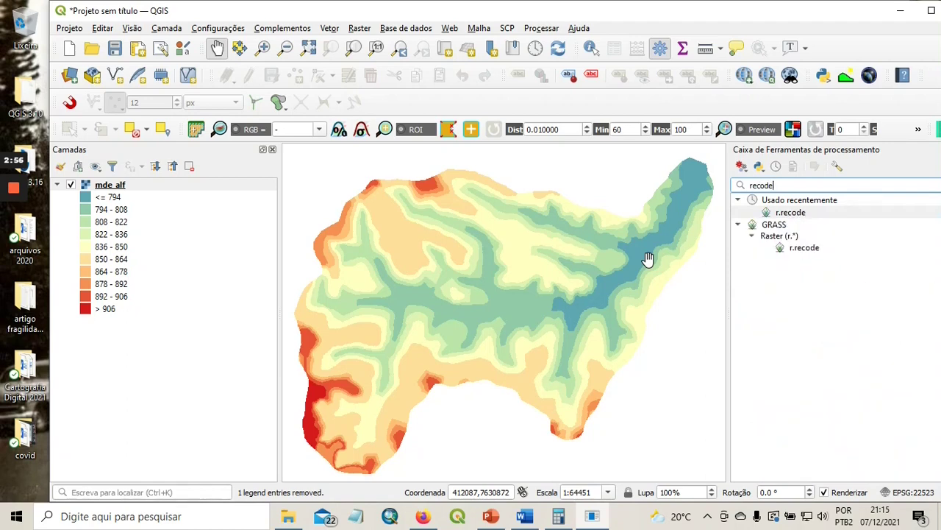
{"action": "left_click", "coordinate": [801, 214]}
{"action": "double_click", "coordinate": [800, 213]}
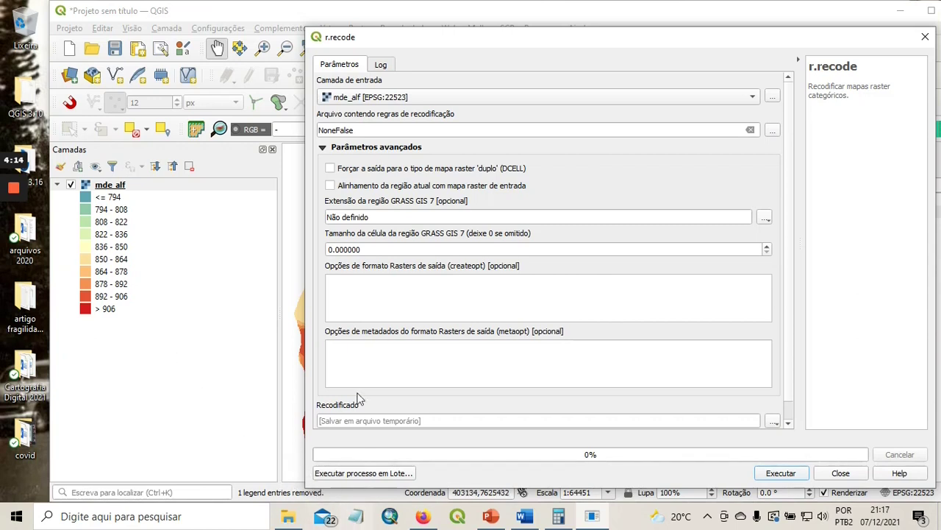
- Switch to a blank Notepad document and resize and place its window so the mde_alf class legend remains readable
{"action": "left_click", "coordinate": [357, 516]}
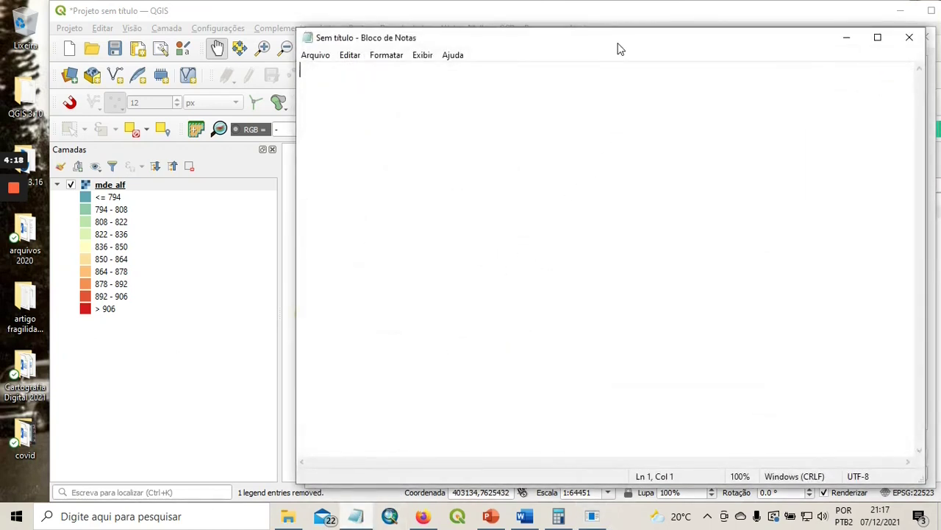
{"action": "left_click_drag", "start_coordinate": [619, 46], "coordinate": [584, 46]}
{"action": "left_click_drag", "start_coordinate": [890, 121], "coordinate": [641, 139]}
{"action": "left_click_drag", "start_coordinate": [456, 38], "coordinate": [703, 55]}
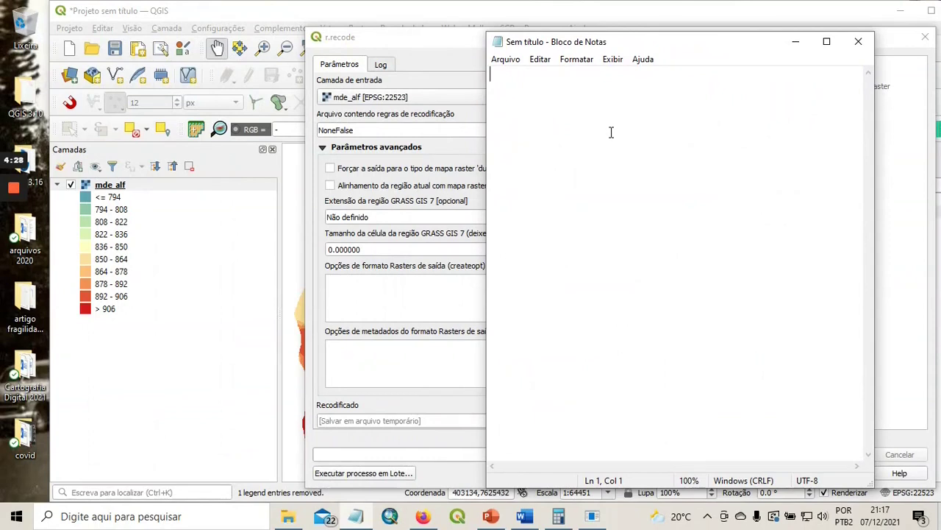
- Write the first two recode rules on separate lines: 0:794:1 and 794:808:2
{"action": "type", "text": "0"}
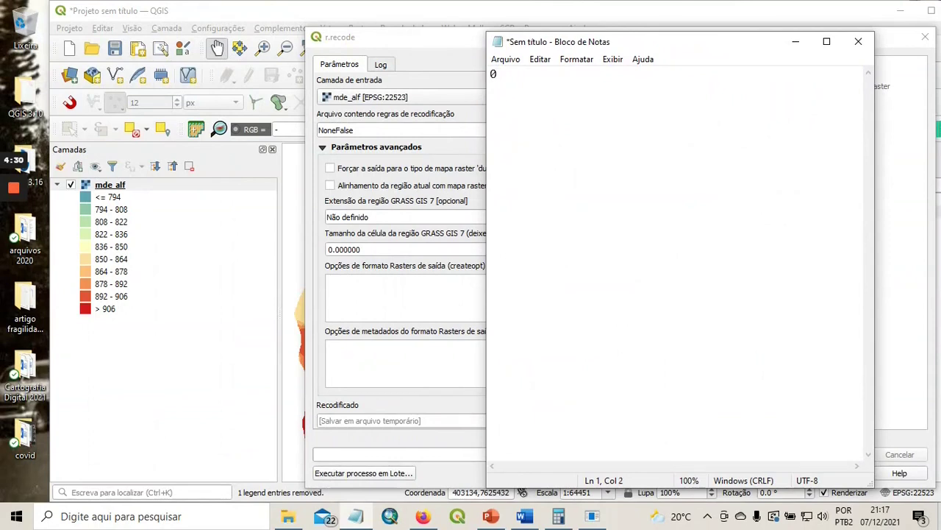
{"action": "type", "text": ":794:1"}
{"action": "key", "text": "Return"}
{"action": "type", "text": "7"}
{"action": "type", "text": "94"}
{"action": "type", "text": ":"}
{"action": "type", "text": "808"}
{"action": "type", "text": ":2 "}
- Add the remaining rules, one per line in 14 m intervals from 808:822:3 to 892:906:9, ending with 906:999:10
{"action": "type", "text": "808"}
{"action": "type", "text": ":822"}
{"action": "type", "text": ":3 "}
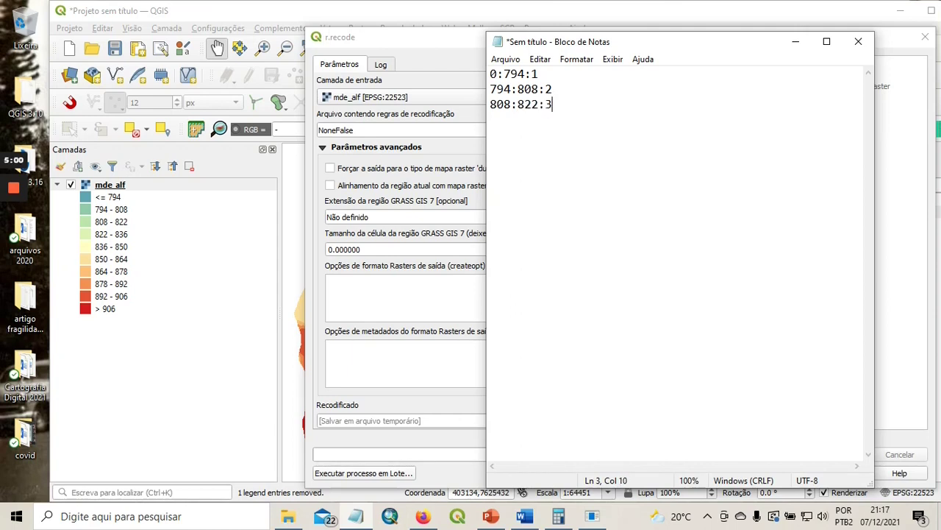
{"action": "type", "text": "822:836:4"}
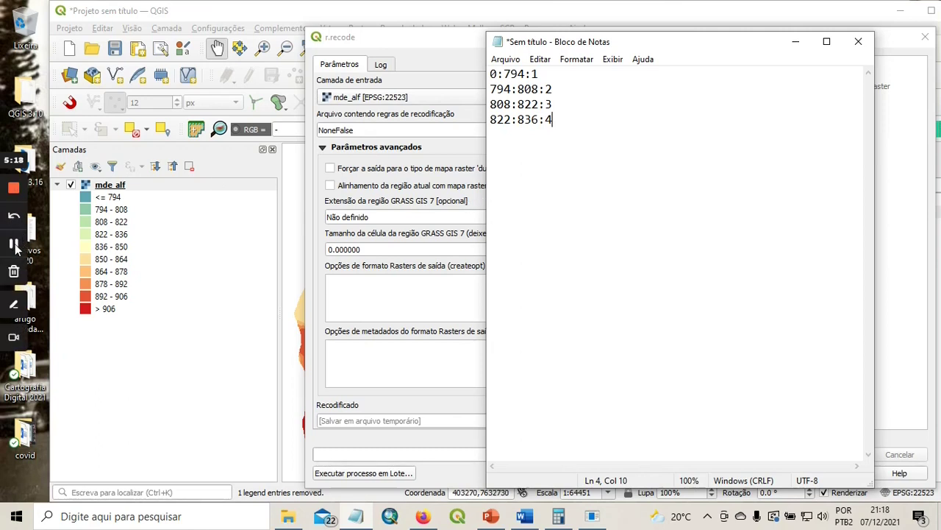
{"action": "left_click", "coordinate": [15, 246]}
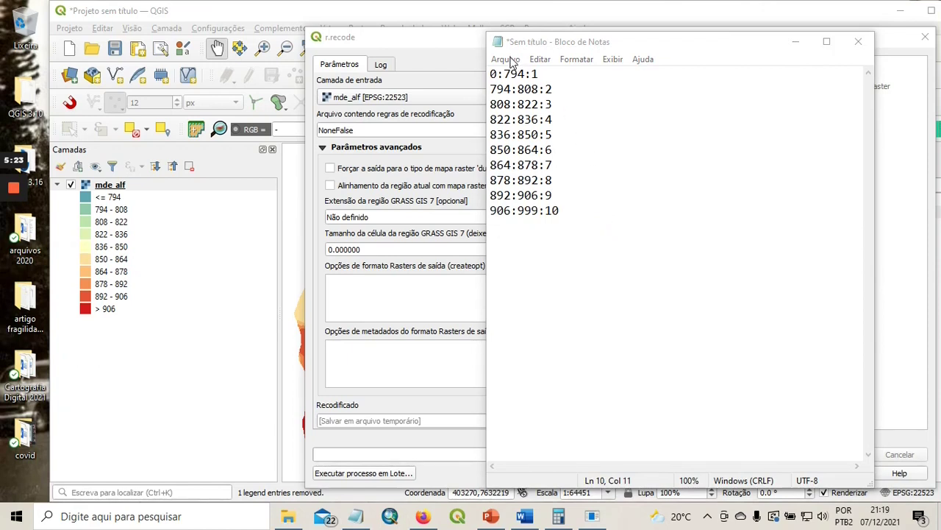
{"action": "left_click", "coordinate": [510, 61]}
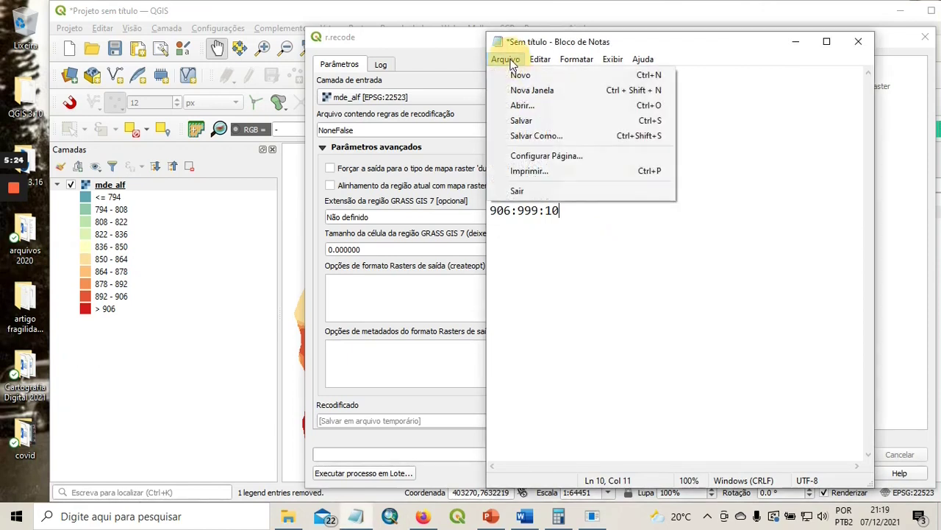
{"action": "left_click", "coordinate": [523, 121]}
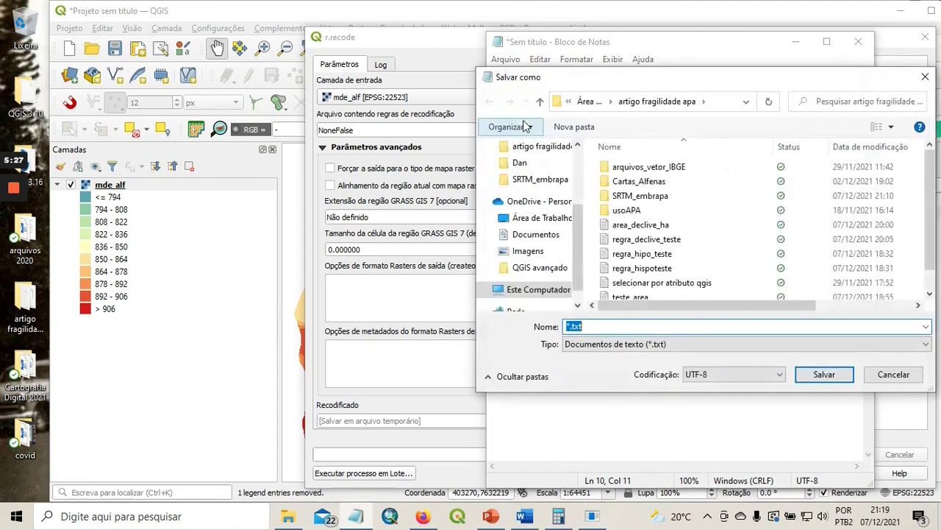
{"action": "left_click", "coordinate": [893, 374]}
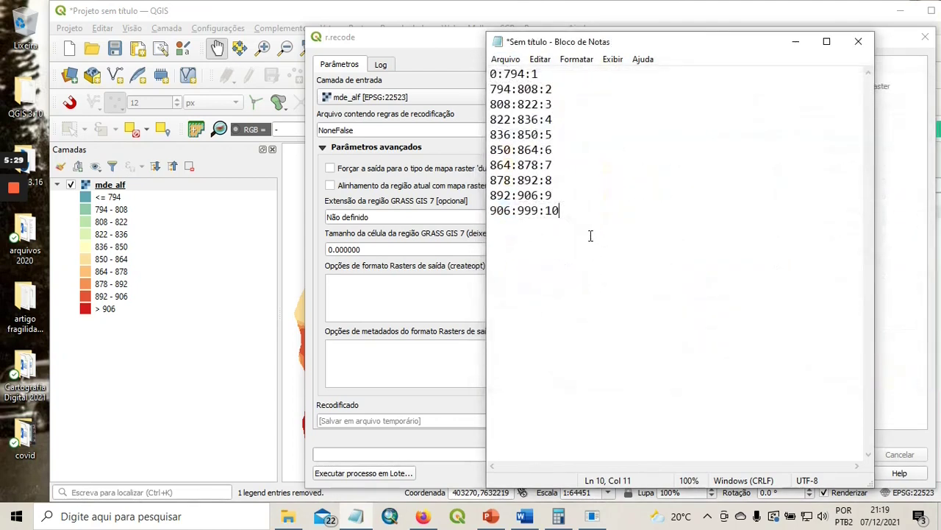
- Add a final line "end" and save the rules as the text file regras_area_hipso in the artigo fragilidade apa folder
{"action": "type", "text": "end"}
{"action": "left_click", "coordinate": [508, 59]}
{"action": "left_click", "coordinate": [531, 122]}
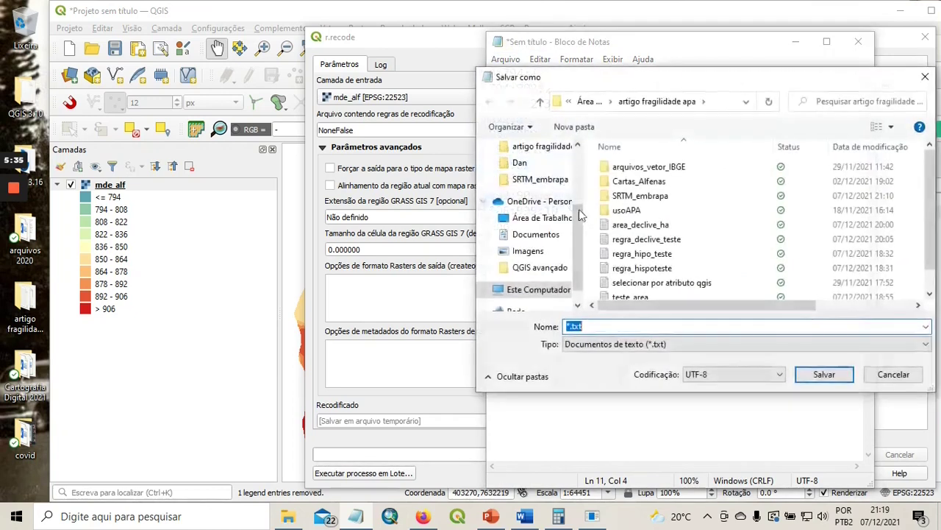
{"action": "left_click_drag", "start_coordinate": [676, 83], "coordinate": [520, 84]}
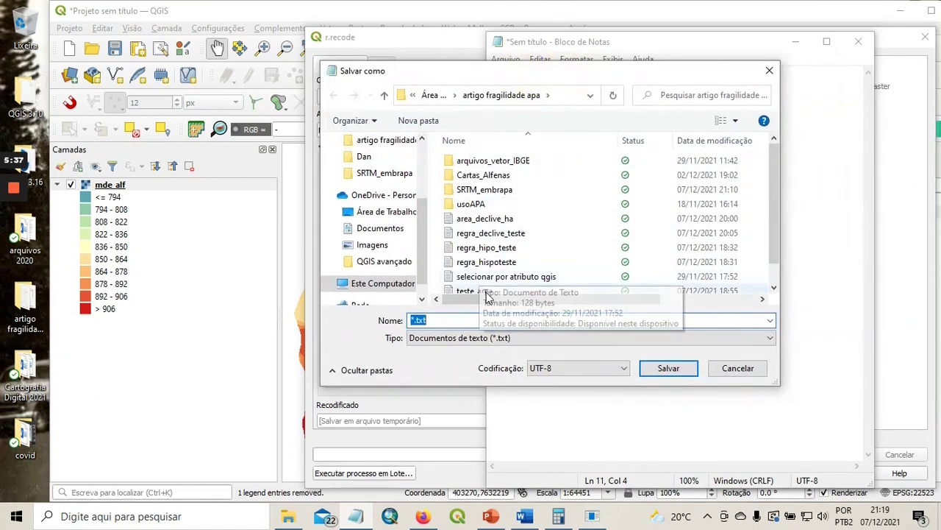
{"action": "type", "text": "reg"}
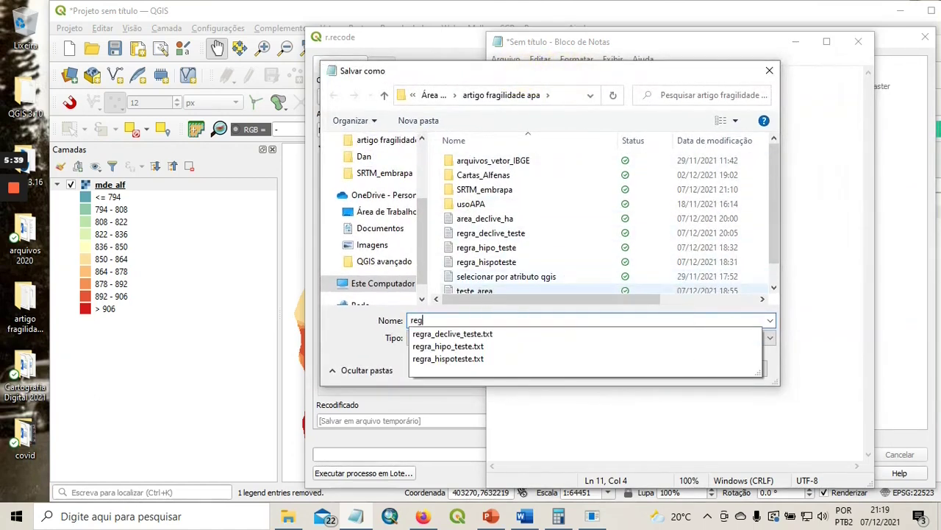
{"action": "type", "text": "ras_area"}
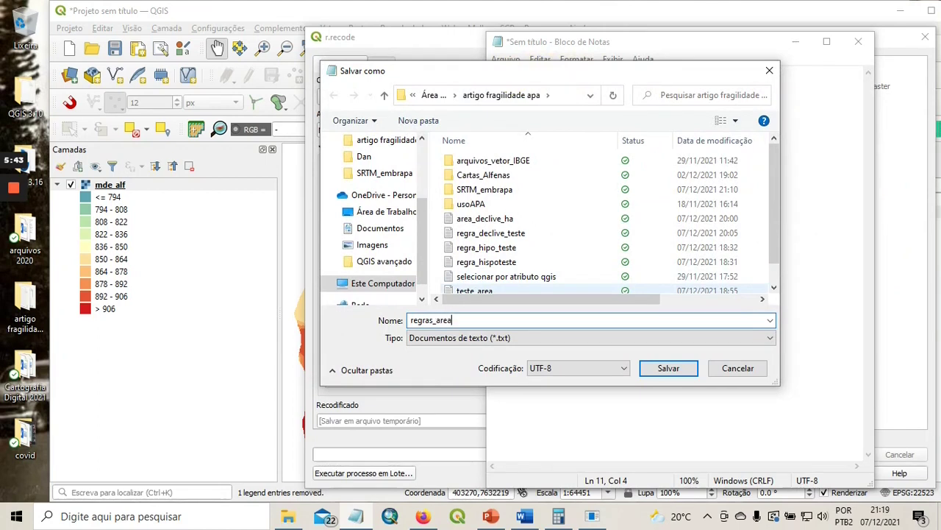
{"action": "type", "text": "_hio"}
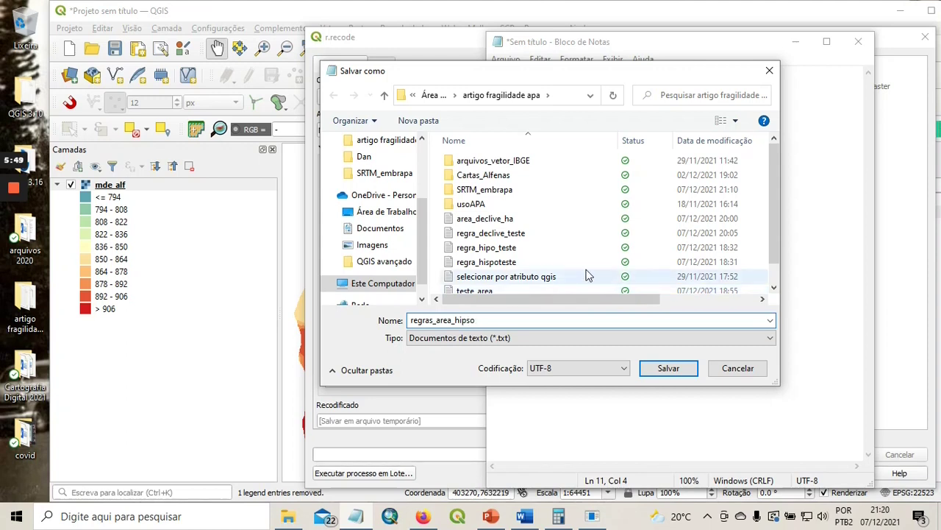
{"action": "left_click", "coordinate": [671, 368]}
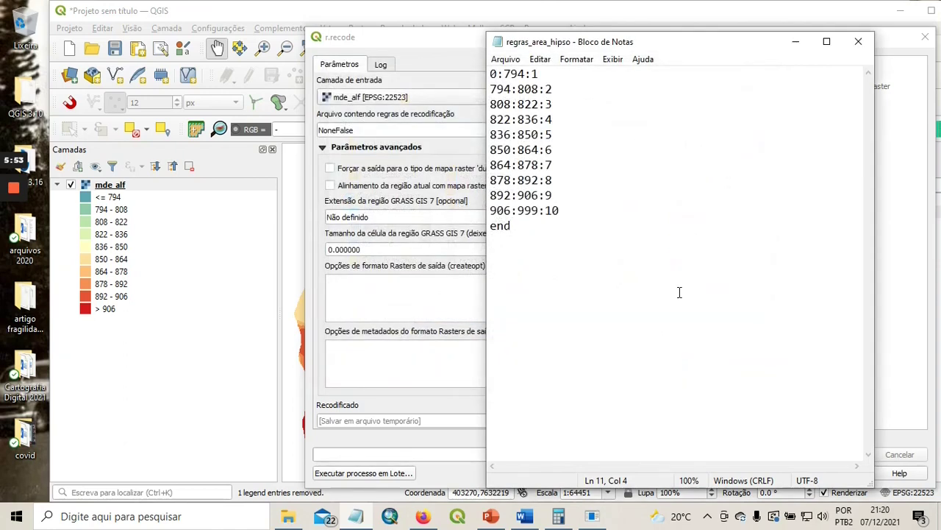
- Return to the r.recode dialog in QGIS and load regras_area_hipso.txt from artigo fragilidade apa as the recode rules file
{"action": "left_click", "coordinate": [796, 42]}
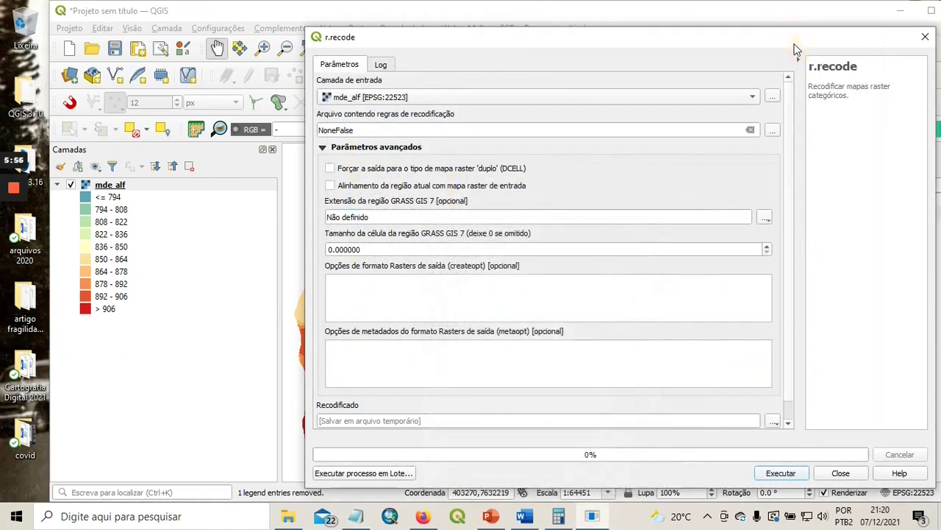
{"action": "left_click", "coordinate": [773, 131]}
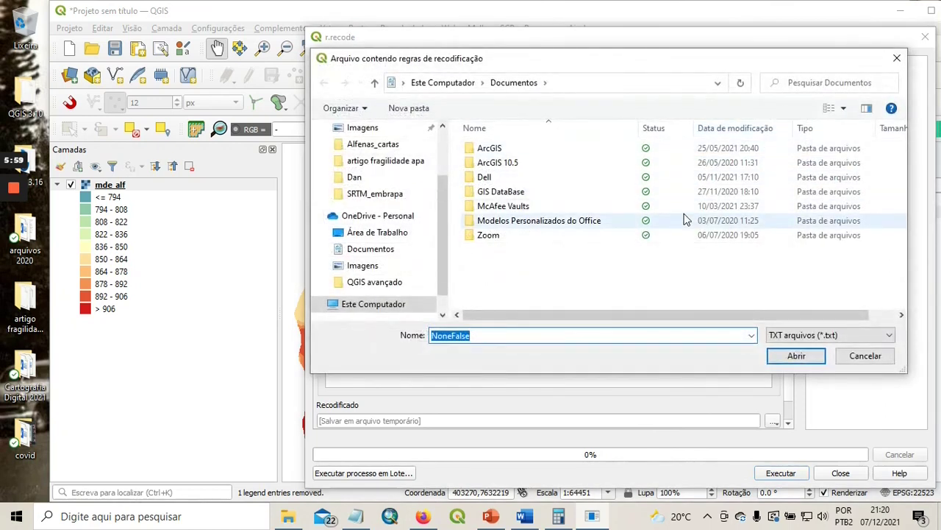
{"action": "left_click", "coordinate": [372, 160]}
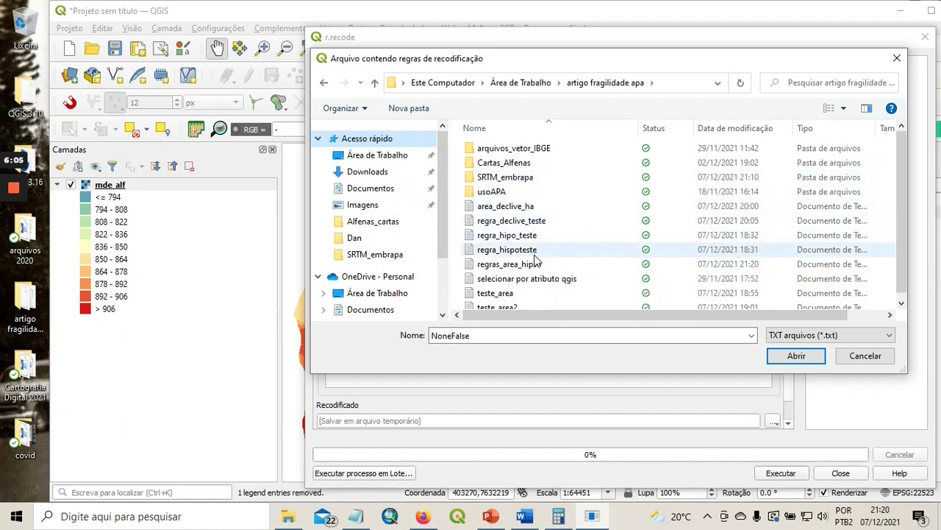
{"action": "left_click", "coordinate": [523, 265]}
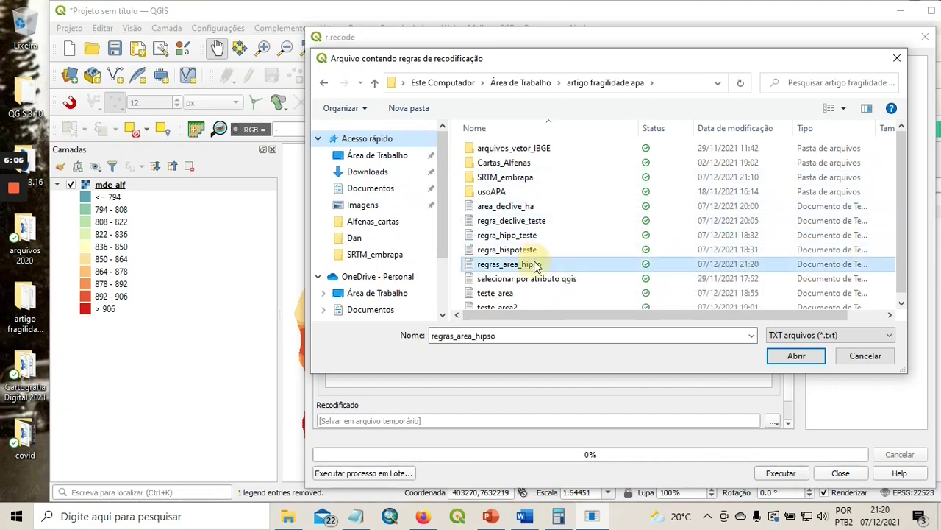
{"action": "left_click", "coordinate": [797, 355]}
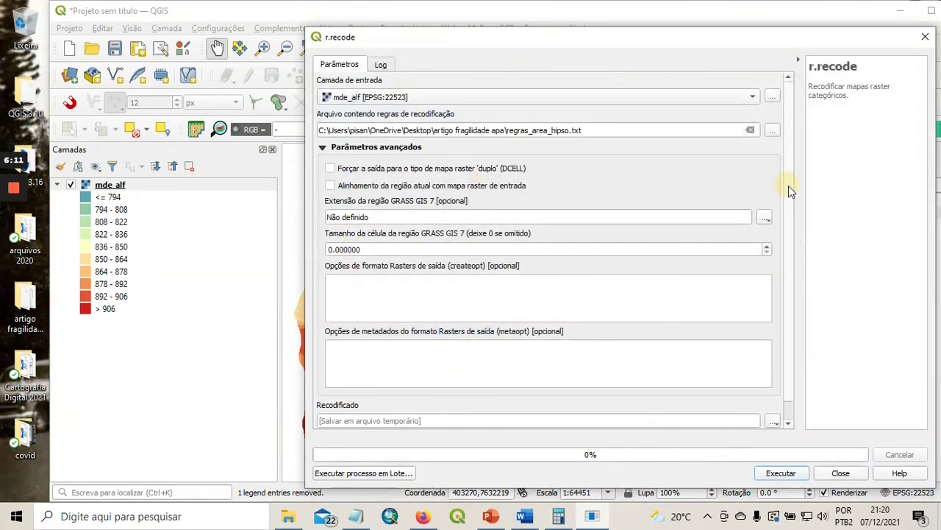
- Set the recoded output to be saved as recode_bacia.tif in the artigo fragilidade apa folder
{"action": "left_click_drag", "start_coordinate": [788, 184], "coordinate": [787, 212]}
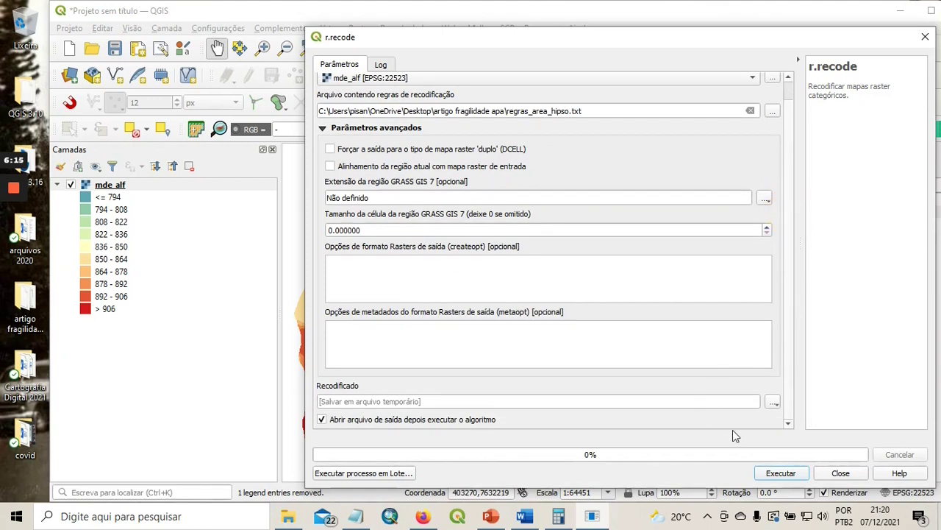
{"action": "left_click", "coordinate": [773, 402]}
{"action": "left_click", "coordinate": [813, 432]}
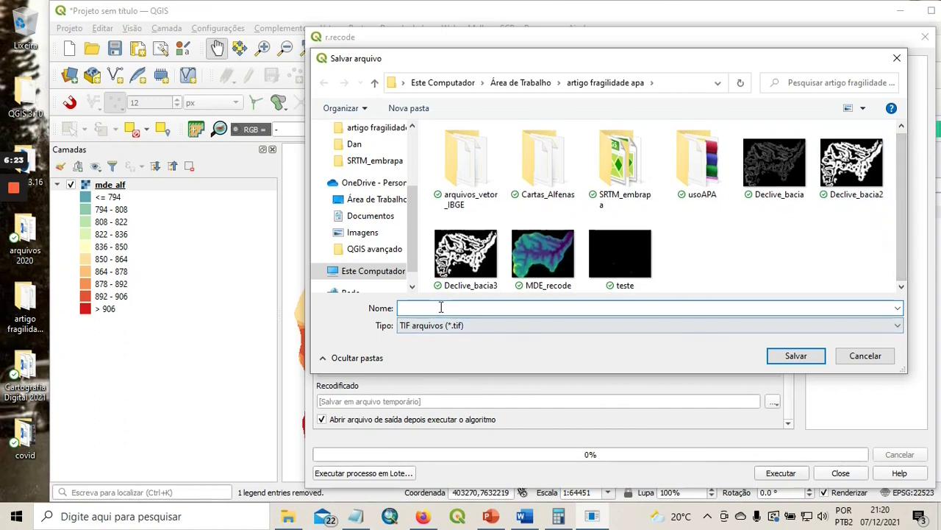
{"action": "type", "text": "recode_bacia"}
{"action": "left_click", "coordinate": [791, 356]}
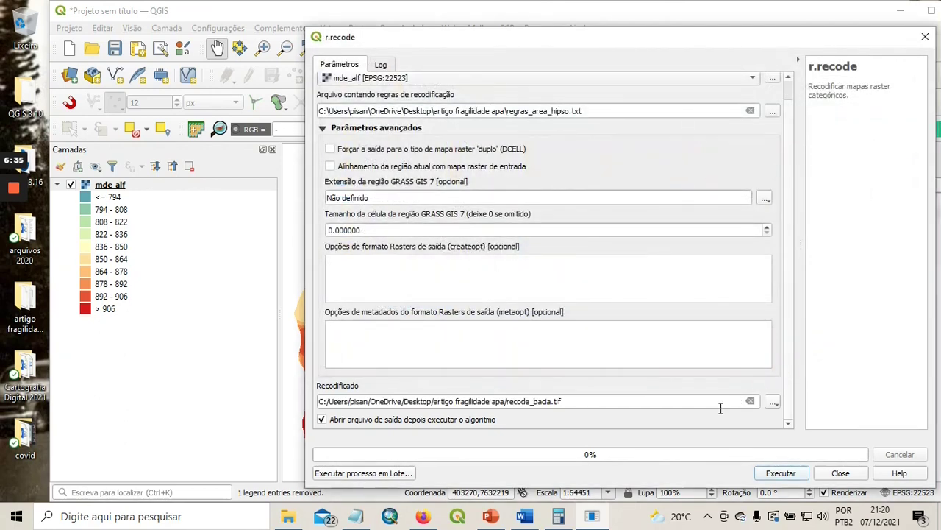
- Run r.recode on mde_alf, close the tool, and expand the legend of the recode_bacia layer
{"action": "left_click", "coordinate": [781, 473]}
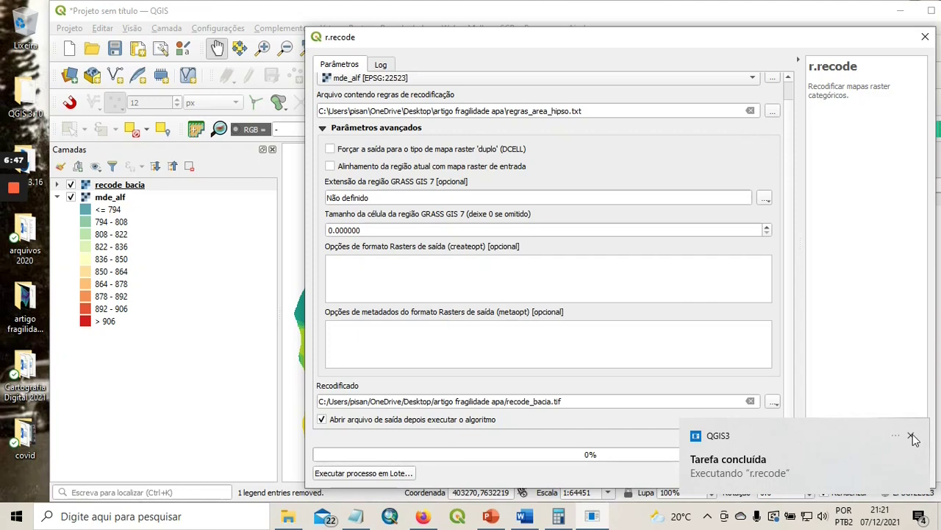
{"action": "left_click", "coordinate": [911, 435]}
{"action": "left_click", "coordinate": [839, 473]}
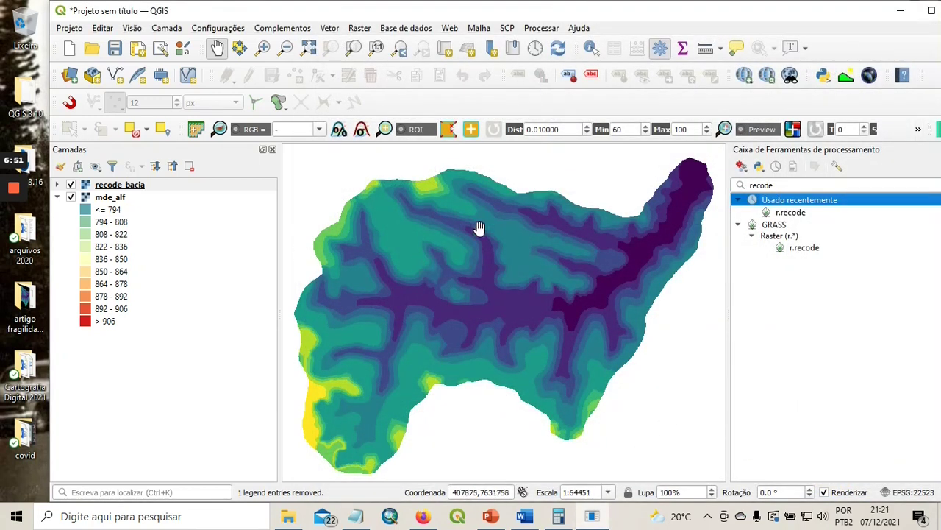
{"action": "left_click", "coordinate": [59, 185]}
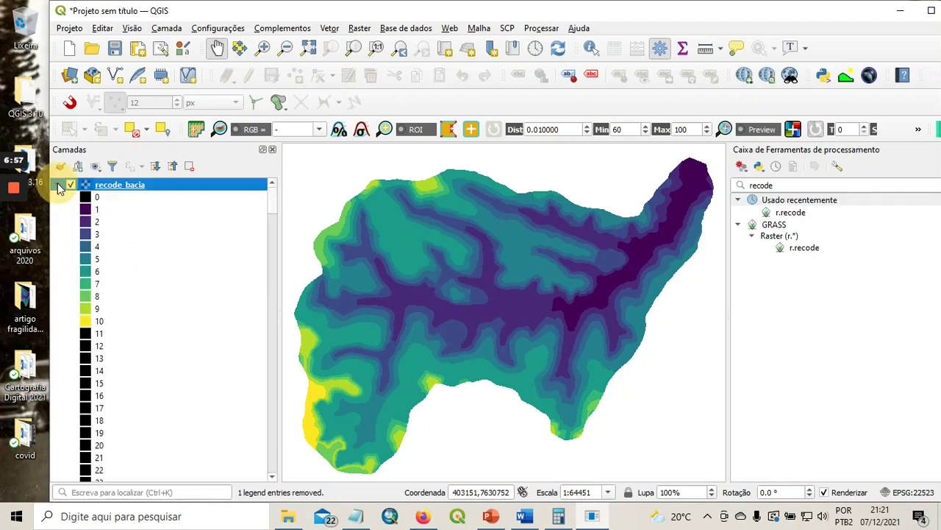
- Open the symbology properties of recode_bacia and change its render type to "Banda simples falsa-cor"
{"action": "right_click", "coordinate": [138, 188]}
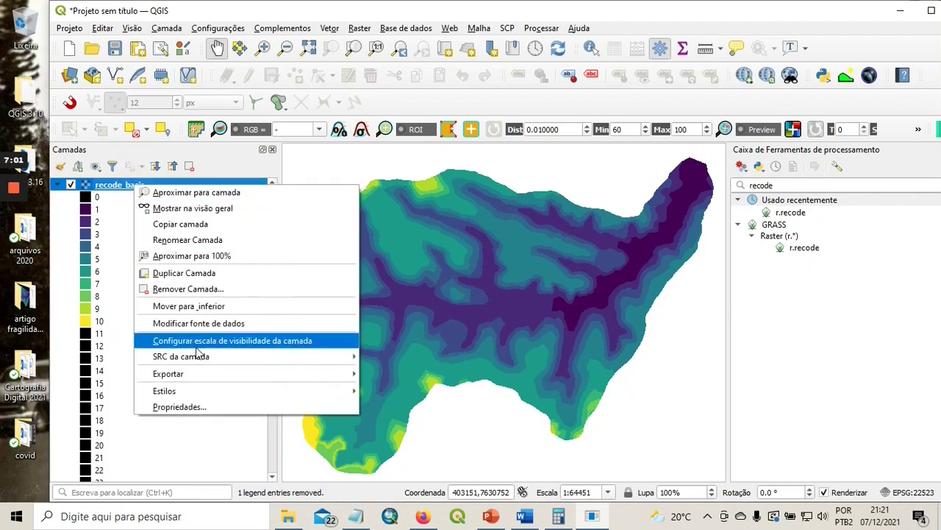
{"action": "left_click", "coordinate": [182, 407]}
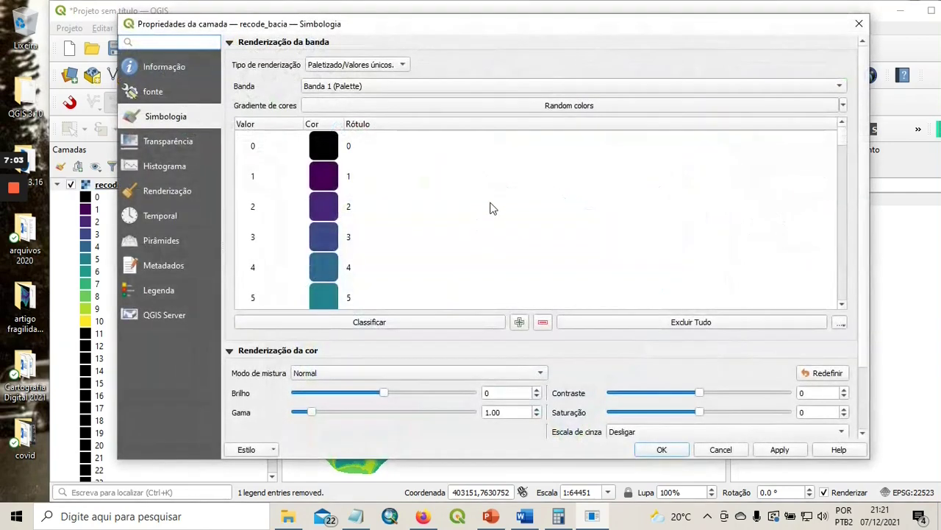
{"action": "left_click", "coordinate": [402, 64]}
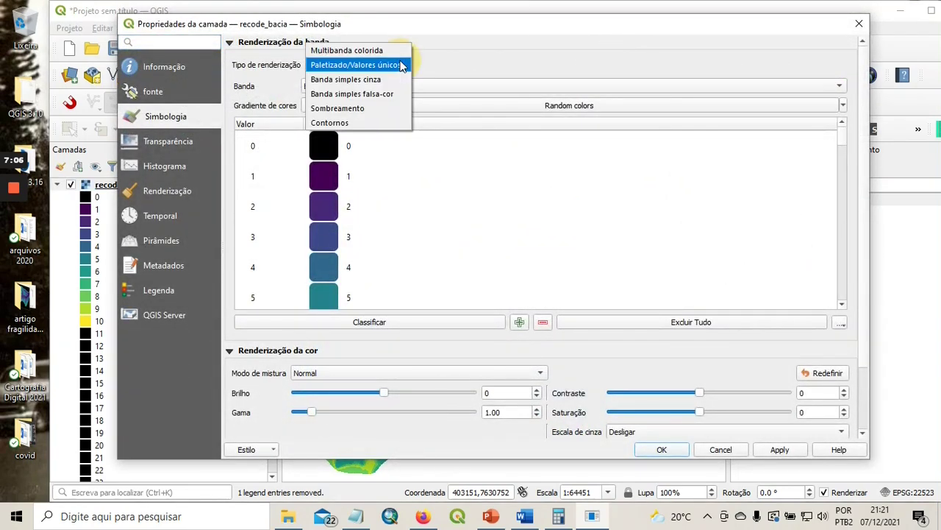
{"action": "left_click", "coordinate": [375, 94]}
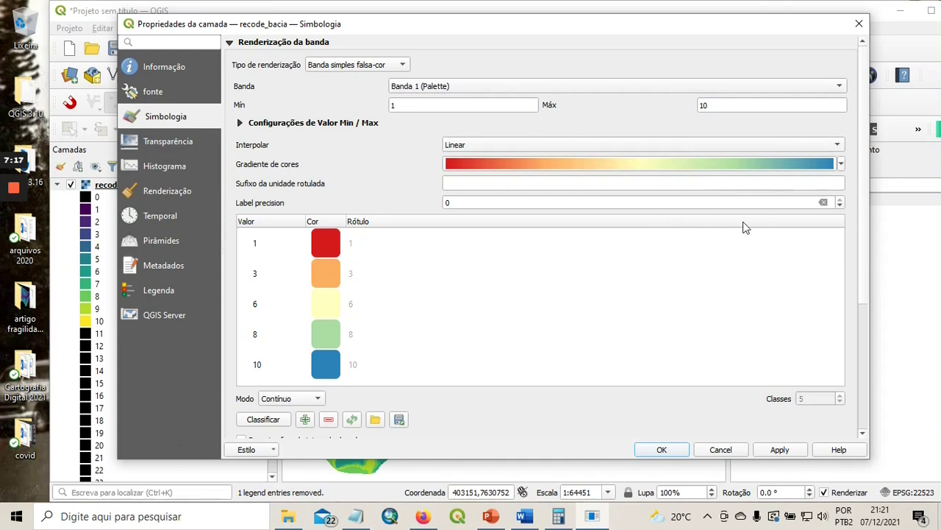
{"action": "left_click_drag", "start_coordinate": [866, 223], "coordinate": [867, 261]}
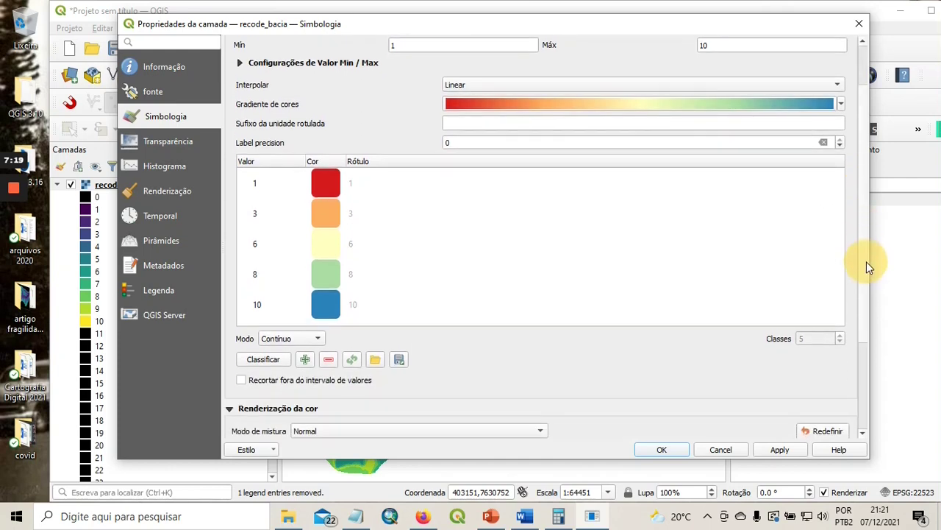
- Classify the recode_bacia symbology in "Intervalo igual" mode with 10 classes
{"action": "left_click", "coordinate": [318, 340]}
{"action": "left_click", "coordinate": [315, 351]}
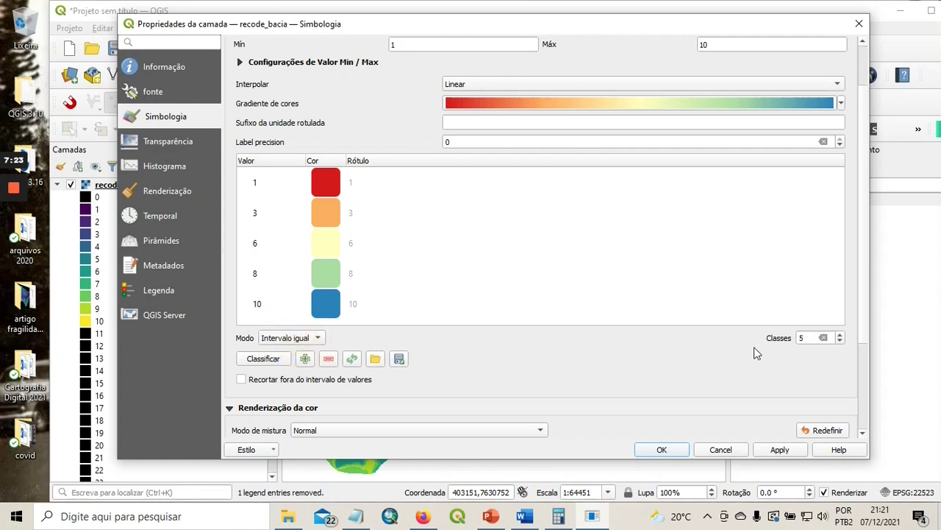
{"action": "left_click", "coordinate": [841, 335]}
{"action": "left_click", "coordinate": [841, 335]}
{"action": "left_click", "coordinate": [842, 335]}
{"action": "left_click", "coordinate": [842, 335]}
{"action": "left_click", "coordinate": [842, 335]}
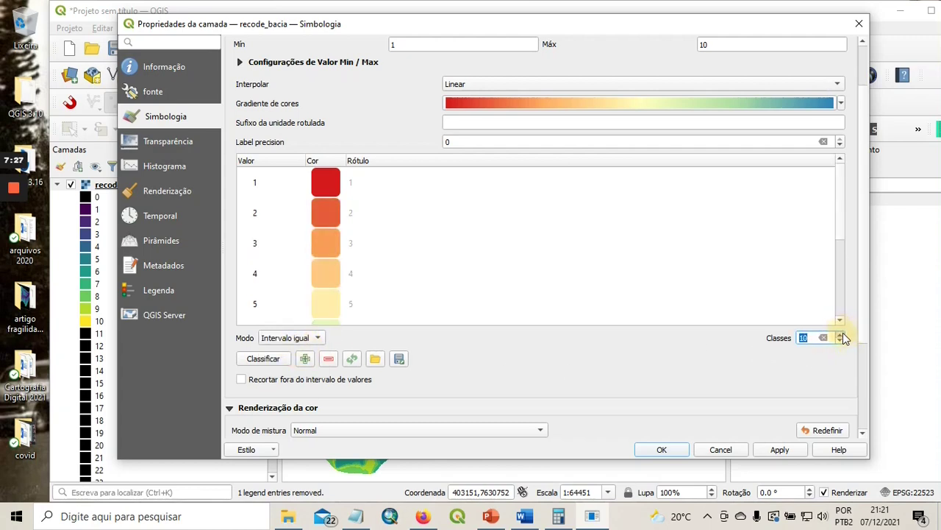
- Invert the colour ramp of recode_bacia, apply the symbology, and expand the layer's legend
{"action": "left_click", "coordinate": [628, 103]}
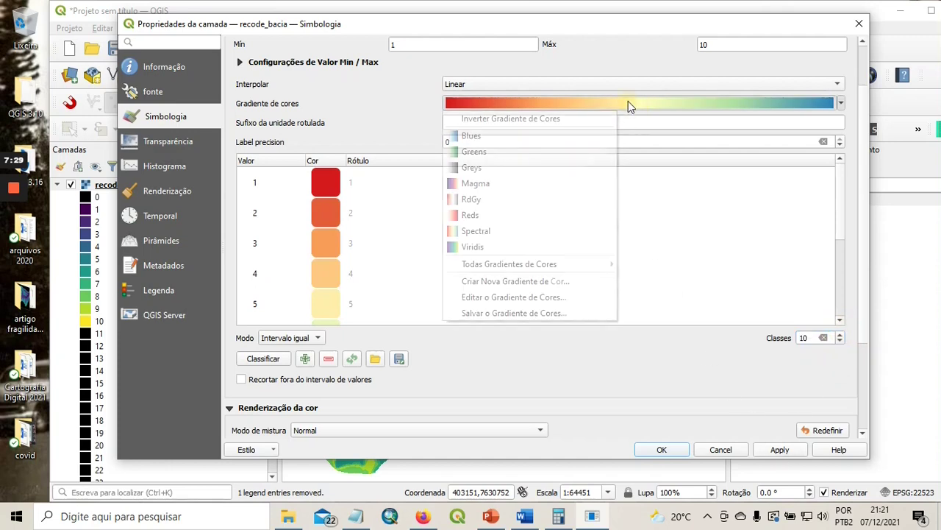
{"action": "left_click", "coordinate": [535, 120]}
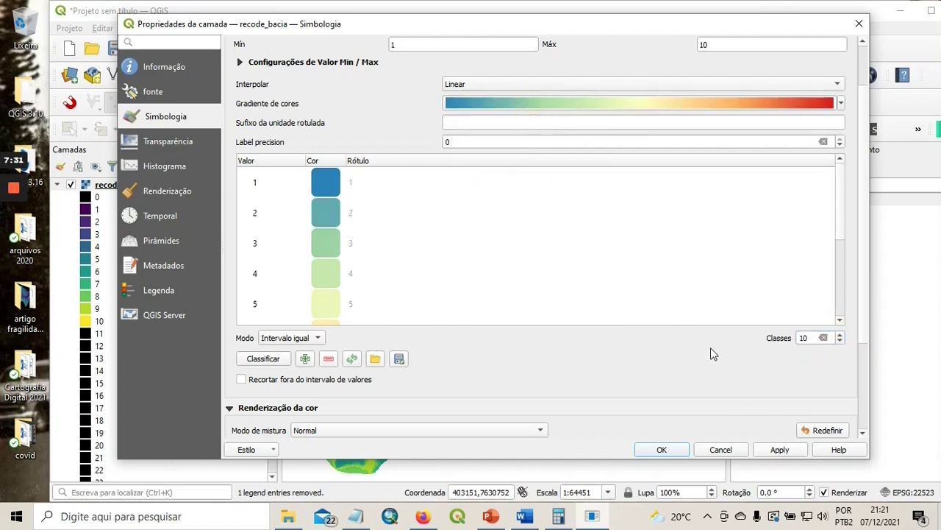
{"action": "left_click", "coordinate": [780, 449]}
{"action": "left_click", "coordinate": [665, 449]}
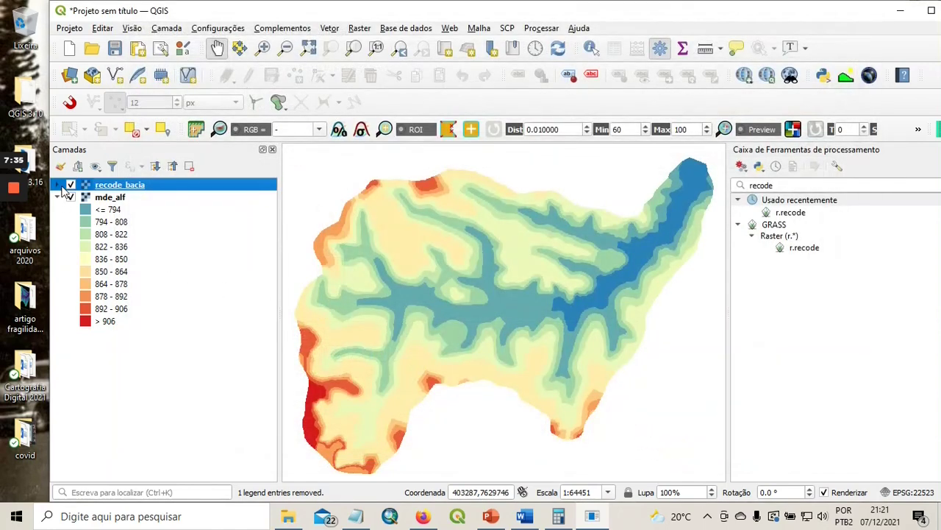
{"action": "left_click", "coordinate": [58, 185]}
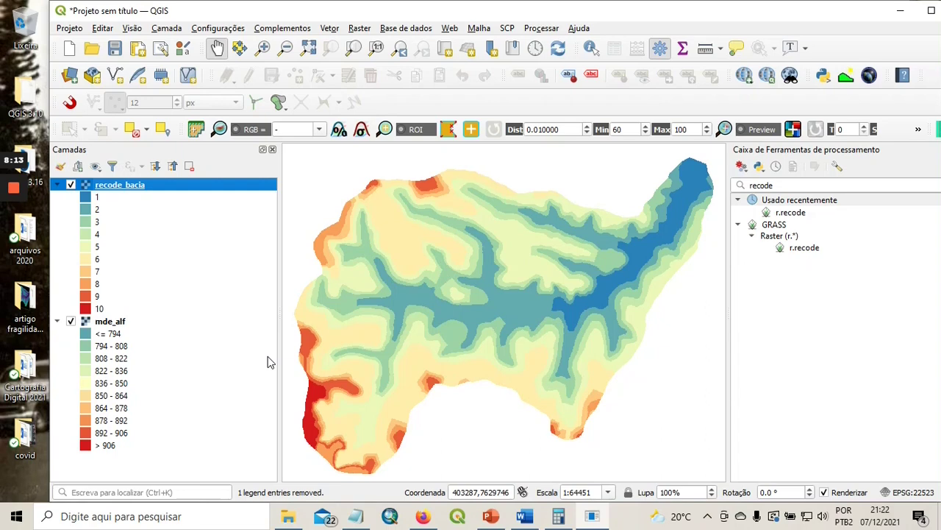
- Search the processing toolbox for "report" and open the r.report tool
{"action": "left_click", "coordinate": [796, 185]}
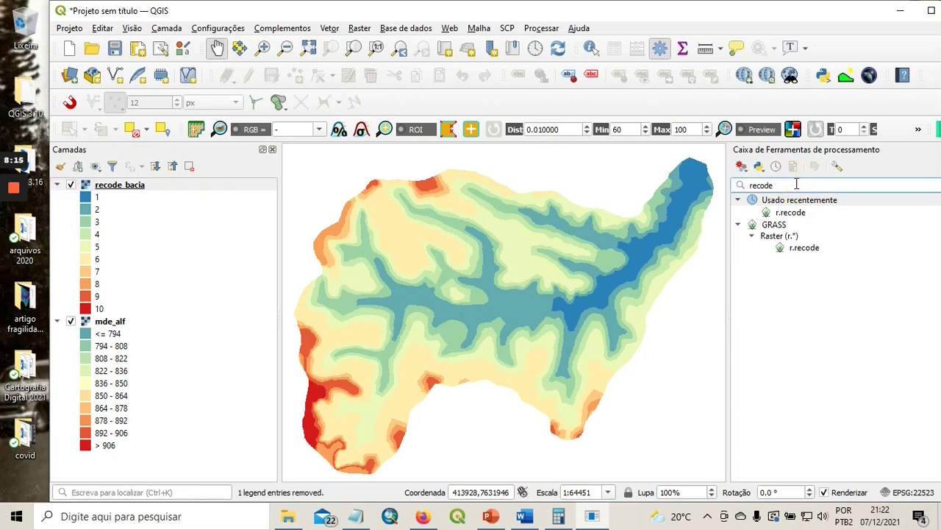
{"action": "key", "text": "BackSpace"}
{"action": "key", "text": "BackSpace"}
{"action": "key", "text": "BackSpace"}
{"action": "key", "text": "BackSpace"}
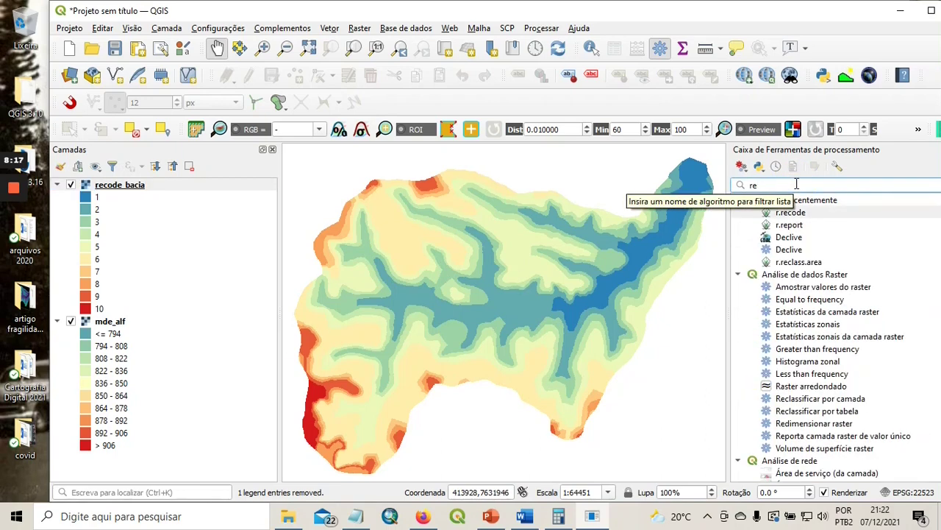
{"action": "type", "text": "port"}
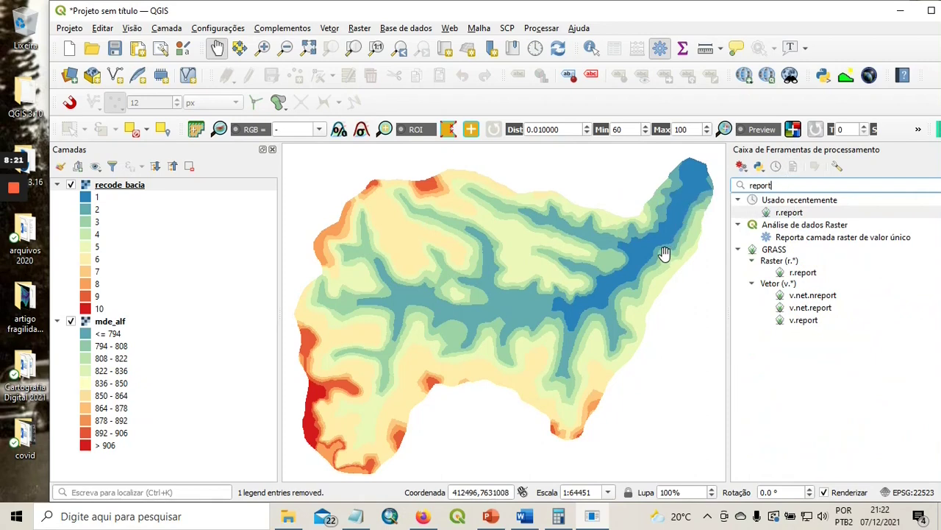
{"action": "double_click", "coordinate": [789, 212]}
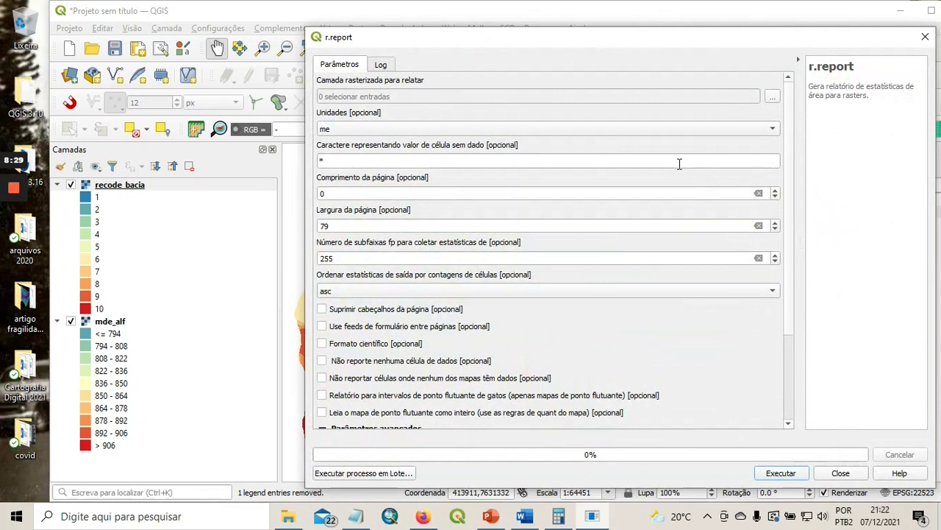
- Choose recode_bacia as the raster layer to report and set the units to h (hectares)
{"action": "left_click", "coordinate": [772, 97]}
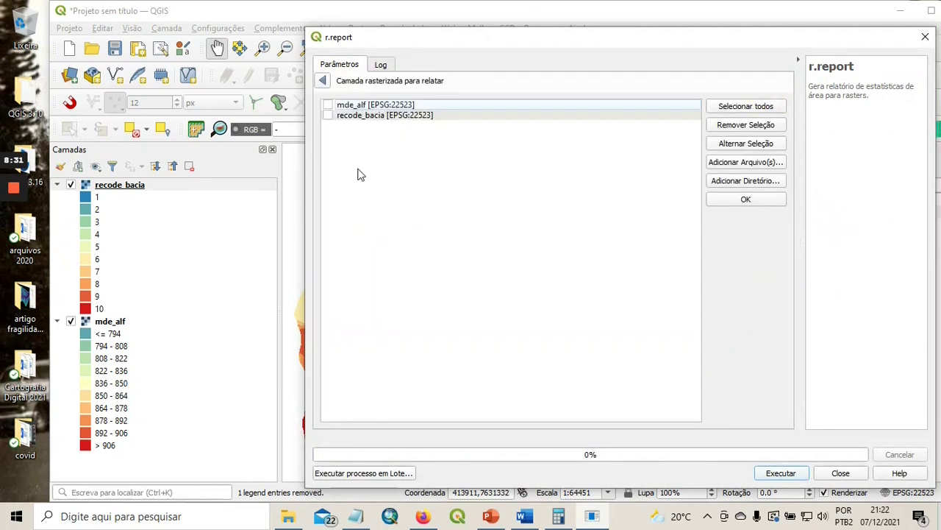
{"action": "left_click", "coordinate": [327, 114]}
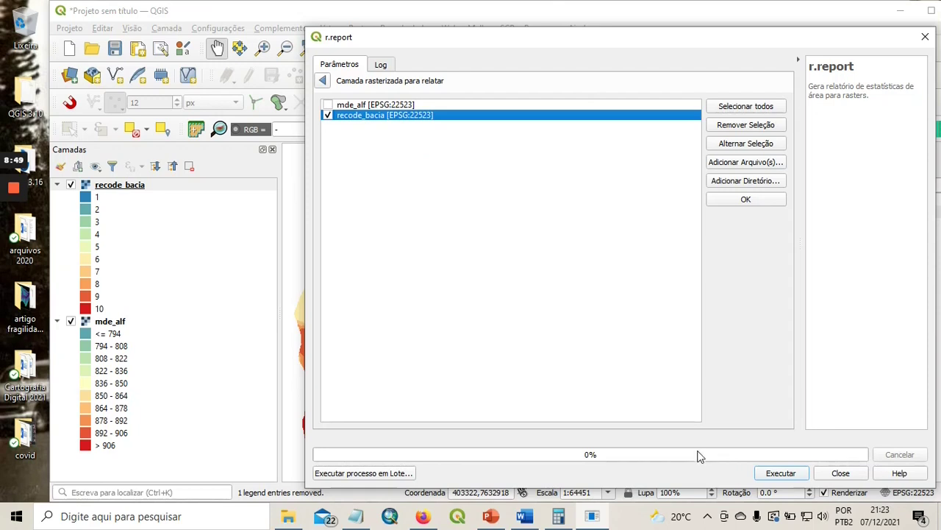
{"action": "left_click", "coordinate": [323, 81]}
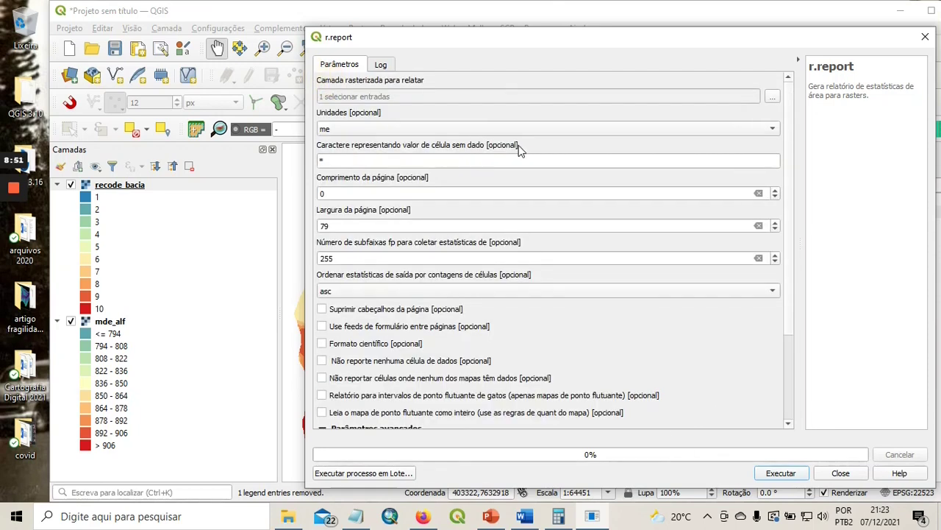
{"action": "left_click", "coordinate": [394, 131]}
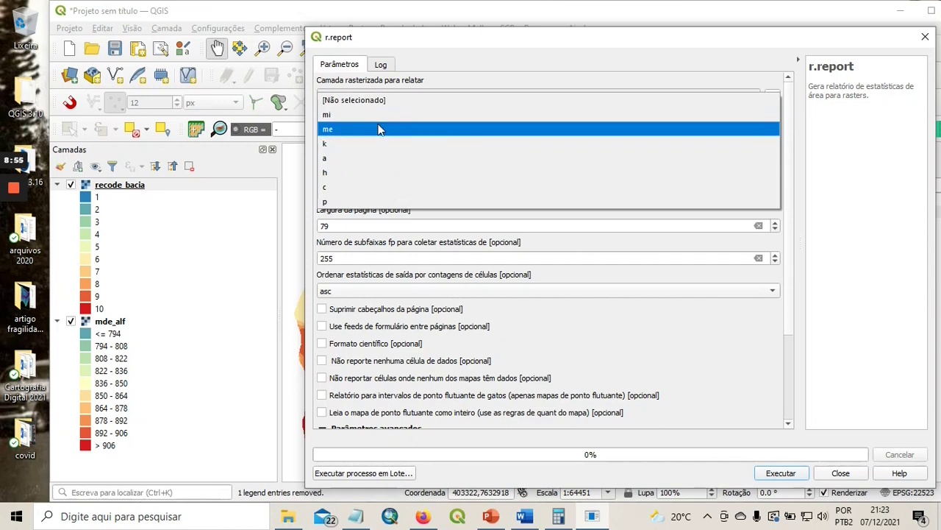
{"action": "left_click", "coordinate": [356, 173]}
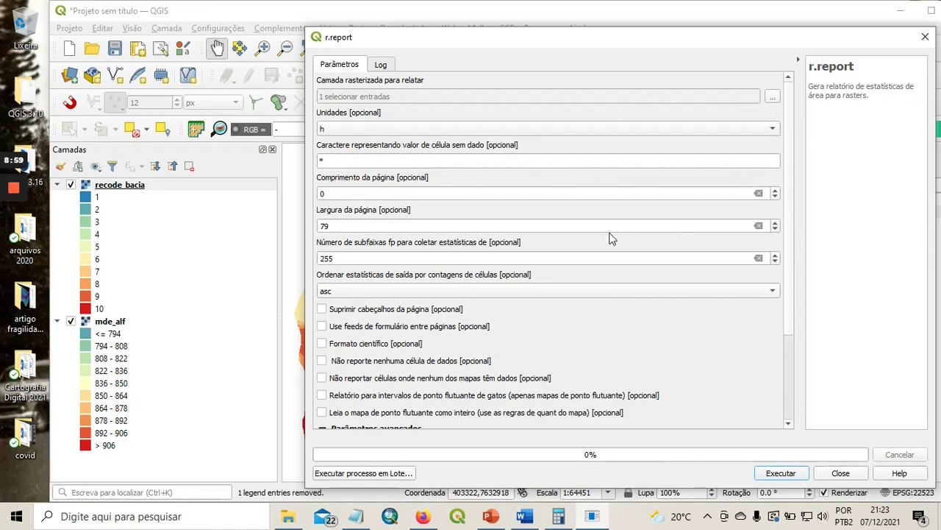
- Set the report output to be saved as area_hipsometria_bacia.txt in the artigo fragilidade apa folder
{"action": "left_click_drag", "start_coordinate": [792, 196], "coordinate": [782, 273]}
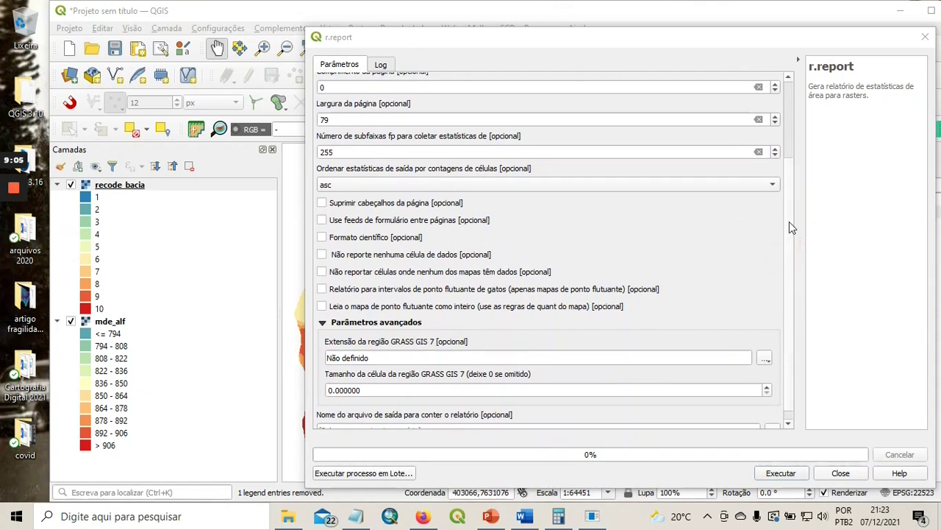
{"action": "left_click_drag", "start_coordinate": [789, 222], "coordinate": [789, 252]}
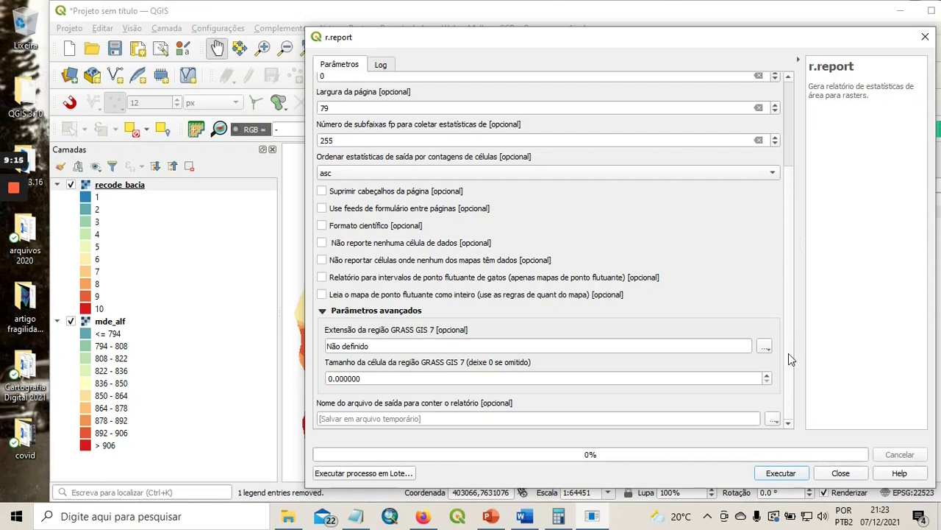
{"action": "left_click", "coordinate": [774, 420]}
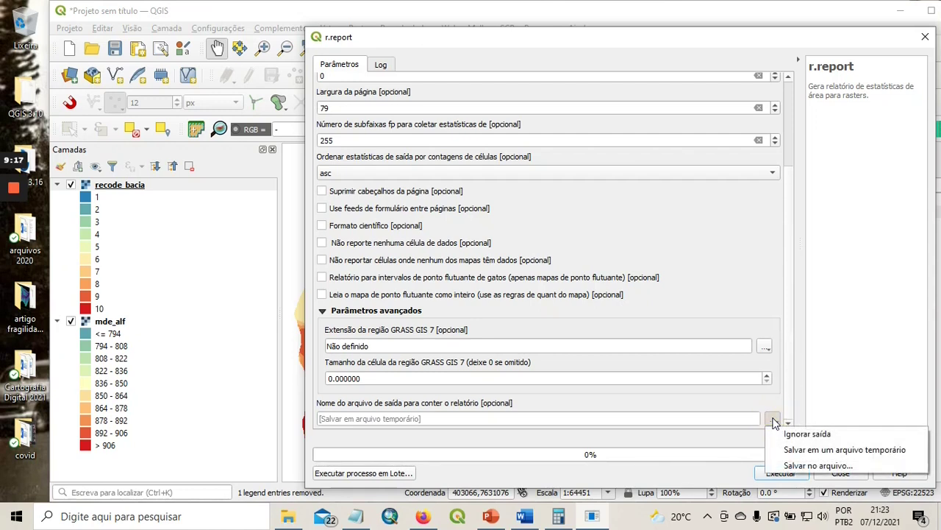
{"action": "left_click", "coordinate": [784, 468]}
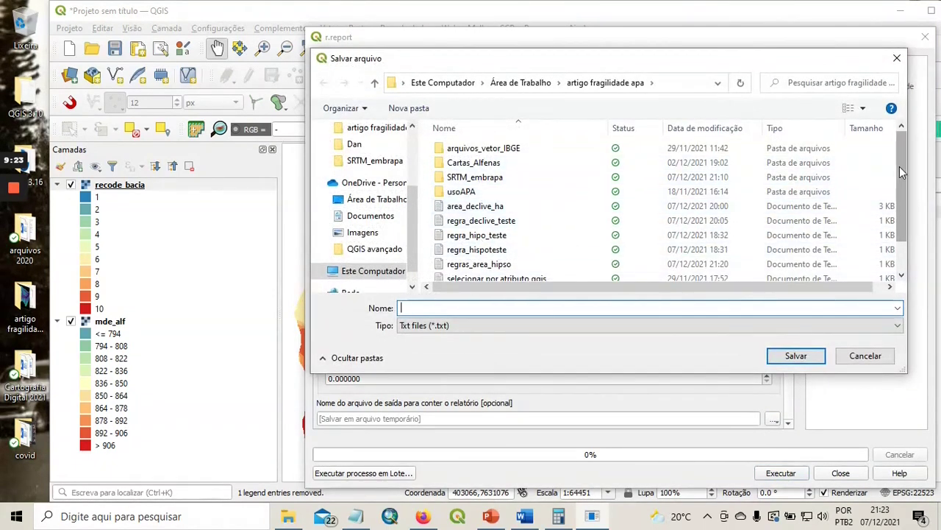
{"action": "left_click_drag", "start_coordinate": [901, 169], "coordinate": [901, 196]}
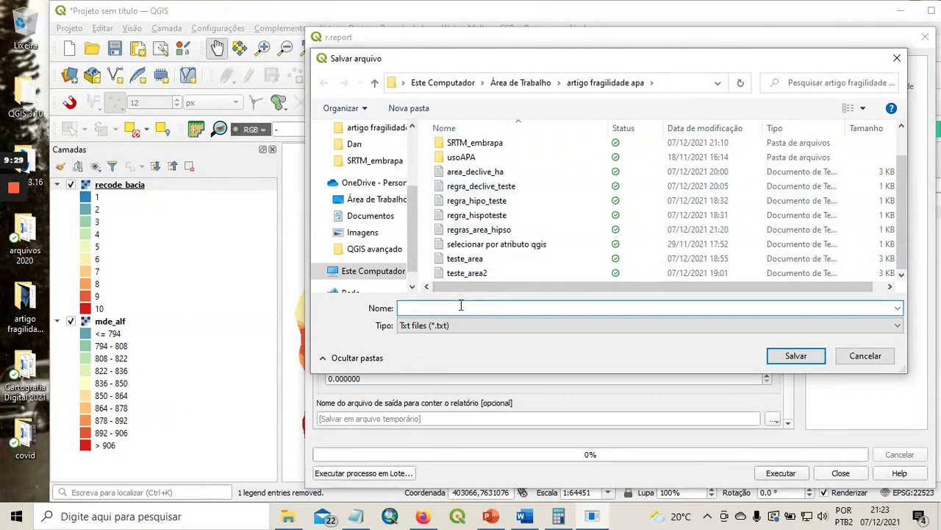
{"action": "type", "text": "area_"}
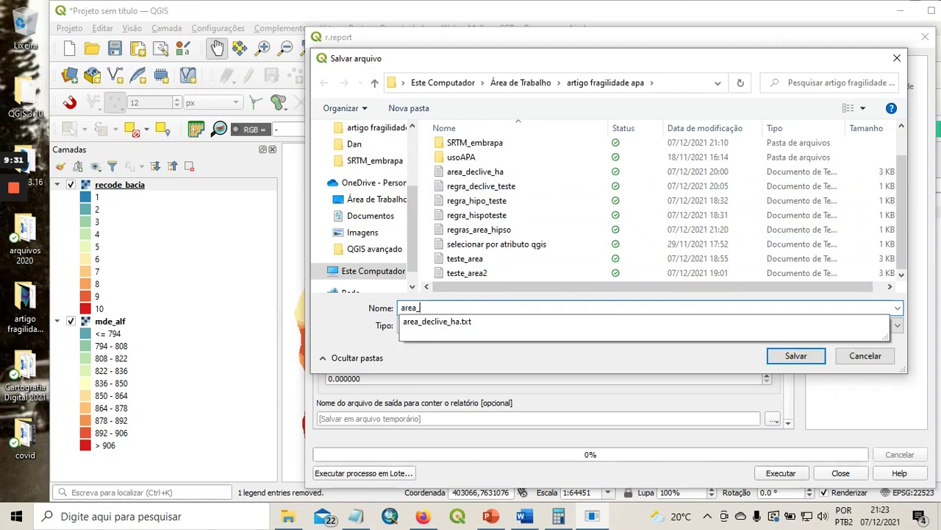
{"action": "type", "text": "hip"}
{"action": "key", "text": "BackSpace"}
{"action": "key", "text": "BackSpace"}
{"action": "type", "text": "ipsometria"}
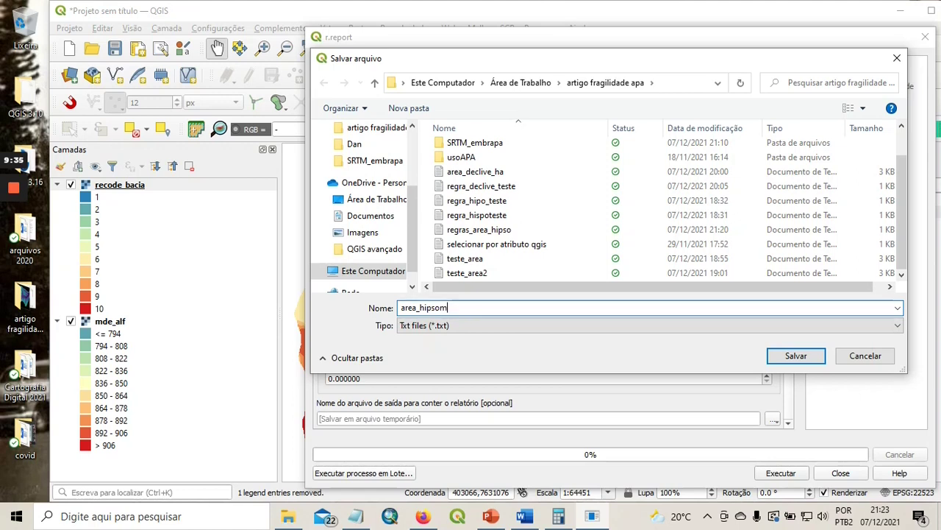
{"action": "type", "text": "_bacia"}
{"action": "left_click", "coordinate": [792, 356]}
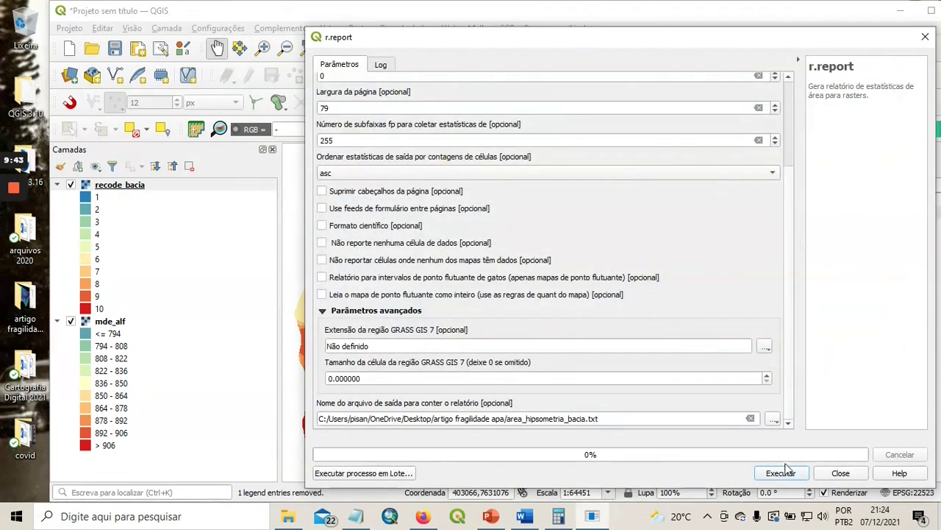
- Run r.report, close the tool, and open the area_hipsometria_bacia text file from the artigo fragilidade apa folder
{"action": "left_click", "coordinate": [780, 474]}
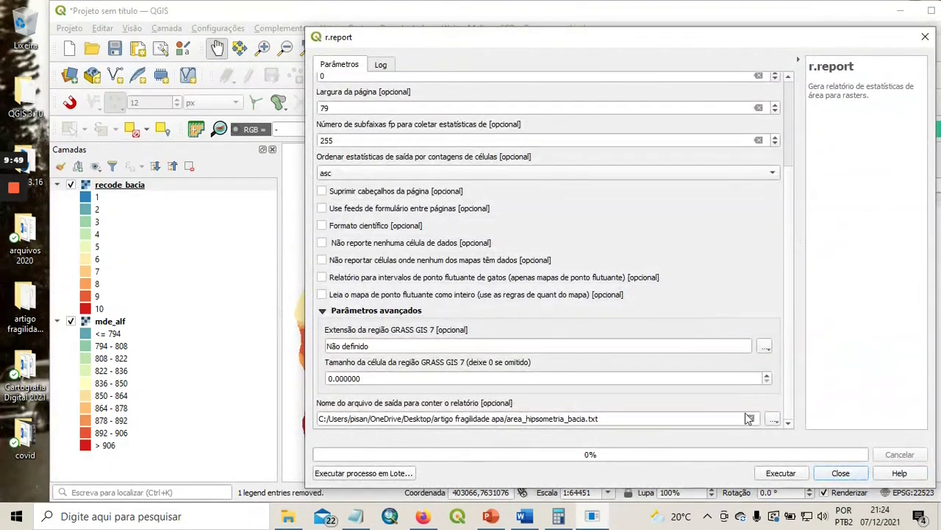
{"action": "left_click", "coordinate": [838, 474]}
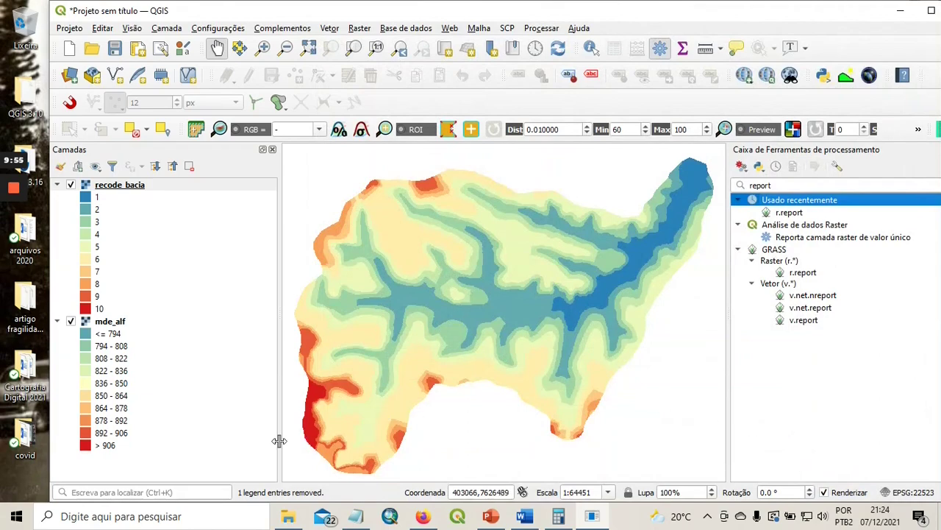
{"action": "left_click", "coordinate": [288, 517]}
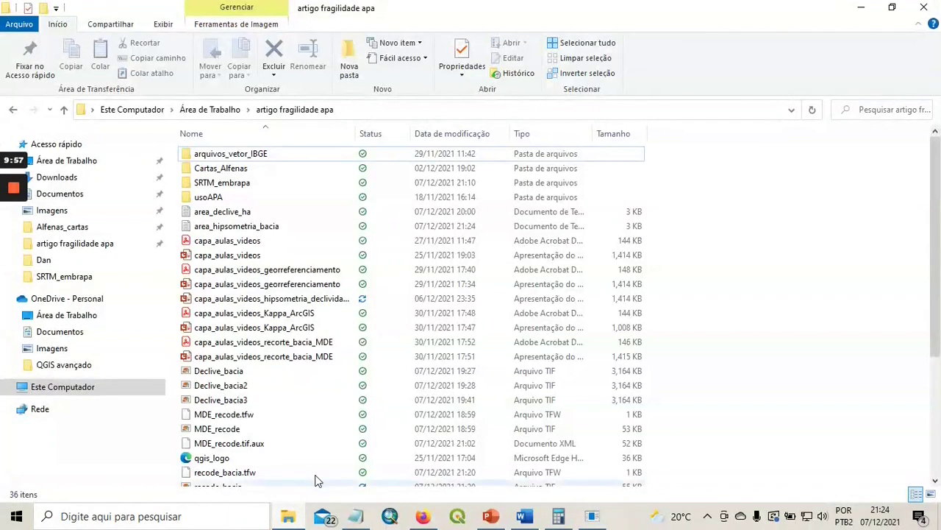
{"action": "left_click", "coordinate": [255, 224]}
{"action": "double_click", "coordinate": [255, 225]}
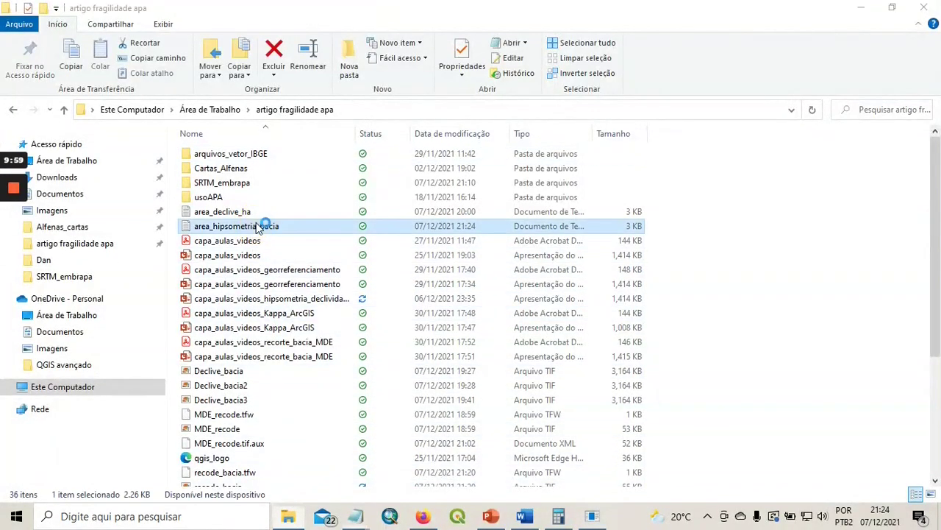
- Examine the area in hectares of each class in the area_hipsometria_bacia report, comparing it with the recode_bacia and mde_alf legends in QGIS
{"action": "left_click_drag", "start_coordinate": [603, 42], "coordinate": [456, 39]}
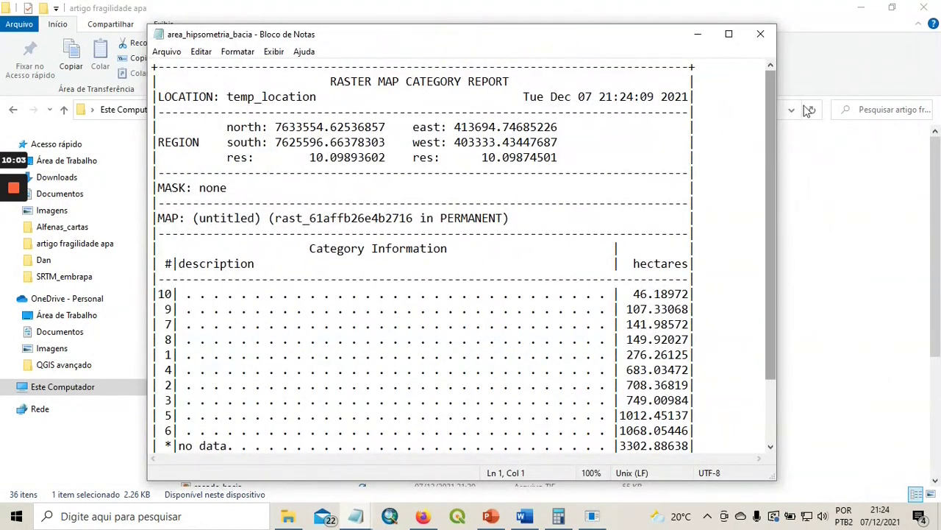
{"action": "left_click", "coordinate": [862, 7]}
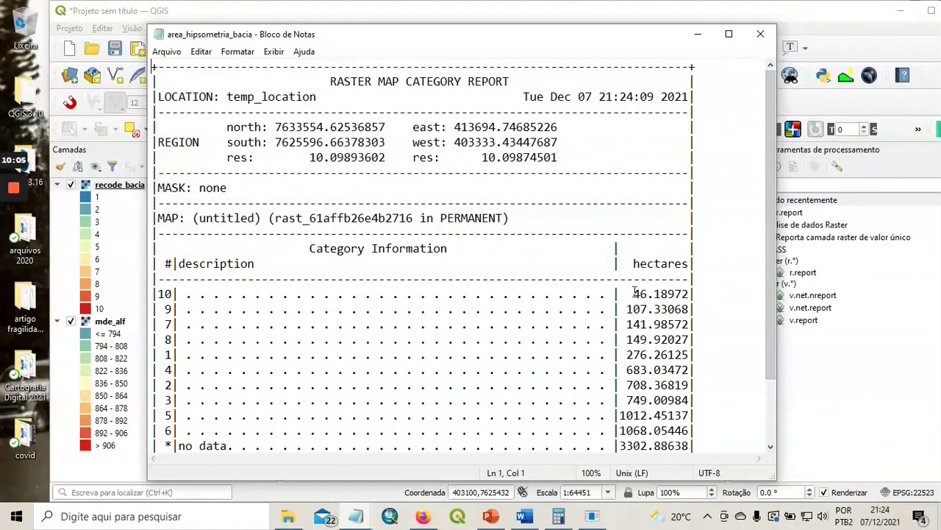
{"action": "left_click_drag", "start_coordinate": [624, 31], "coordinate": [624, 24]}
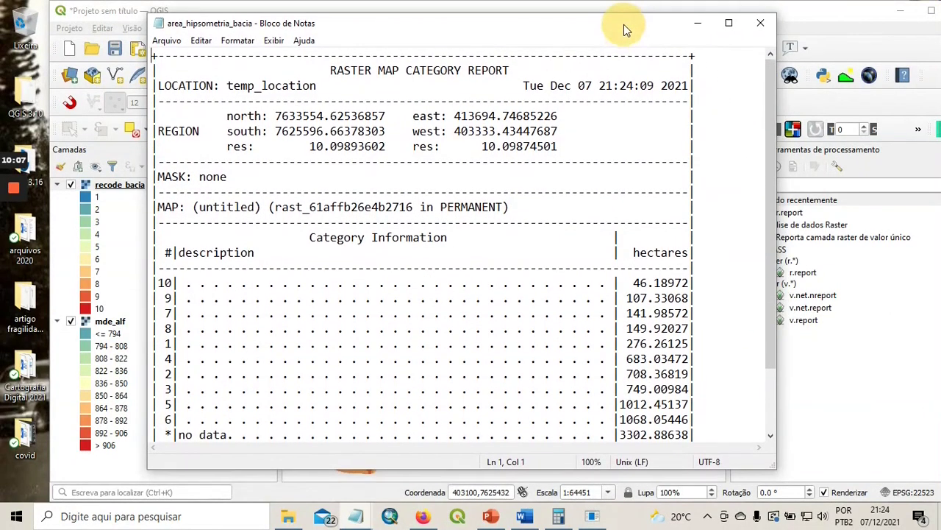
{"action": "left_click_drag", "start_coordinate": [772, 281], "coordinate": [774, 301]}
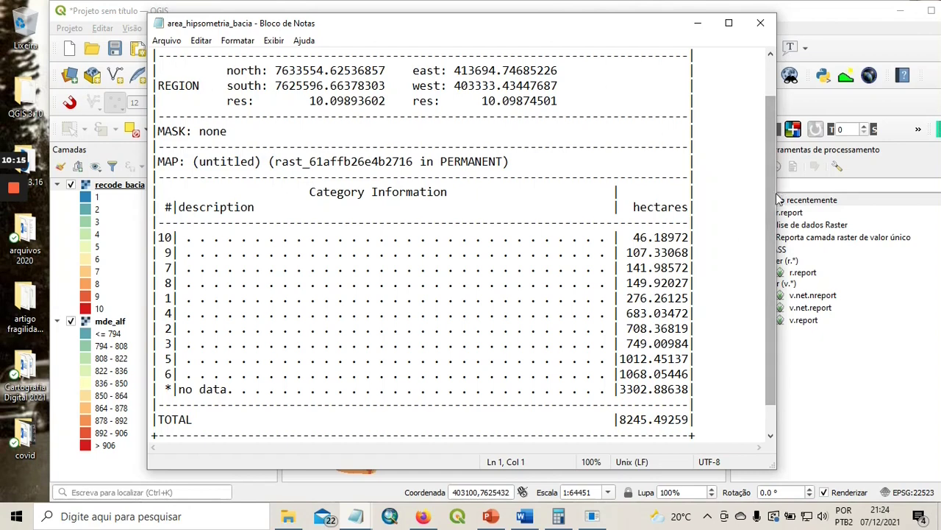
{"action": "scroll", "coordinate": [768, 203], "scroll_direction": "down", "scroll_amount": 1}
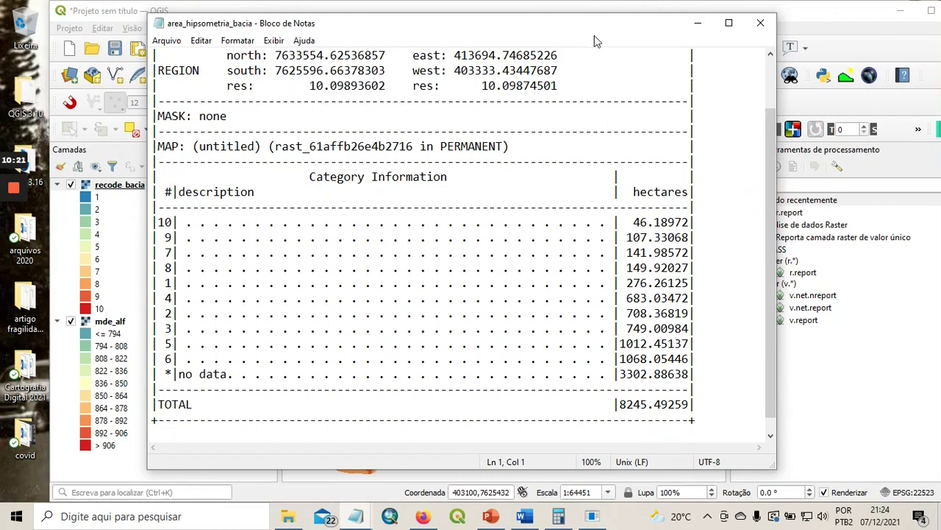
{"action": "left_click_drag", "start_coordinate": [572, 32], "coordinate": [663, 57]}
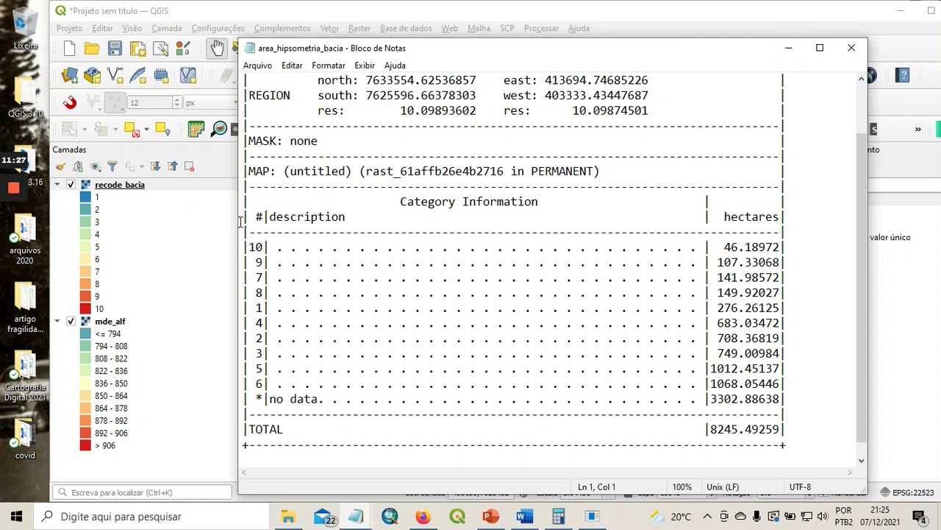
{"action": "left_click_drag", "start_coordinate": [239, 222], "coordinate": [610, 218]}
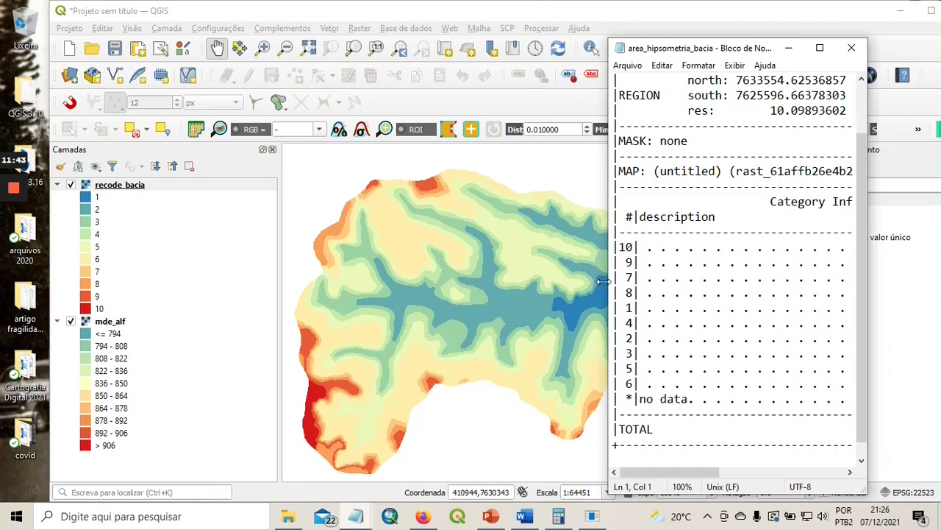
{"action": "left_click_drag", "start_coordinate": [607, 278], "coordinate": [313, 286]}
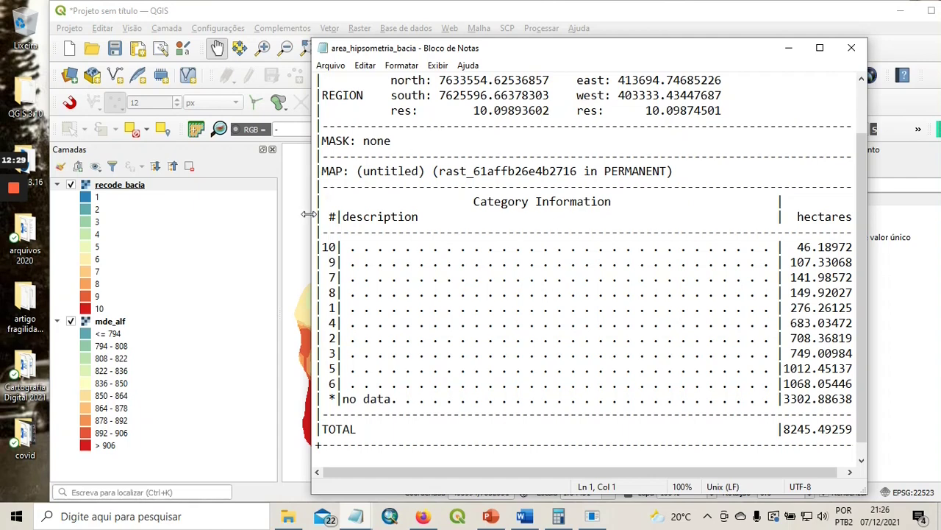
- Widen the area_hipsometria_bacia report window and open a cleared Calculator without covering the report's hectares column
{"action": "left_click_drag", "start_coordinate": [308, 215], "coordinate": [244, 216]}
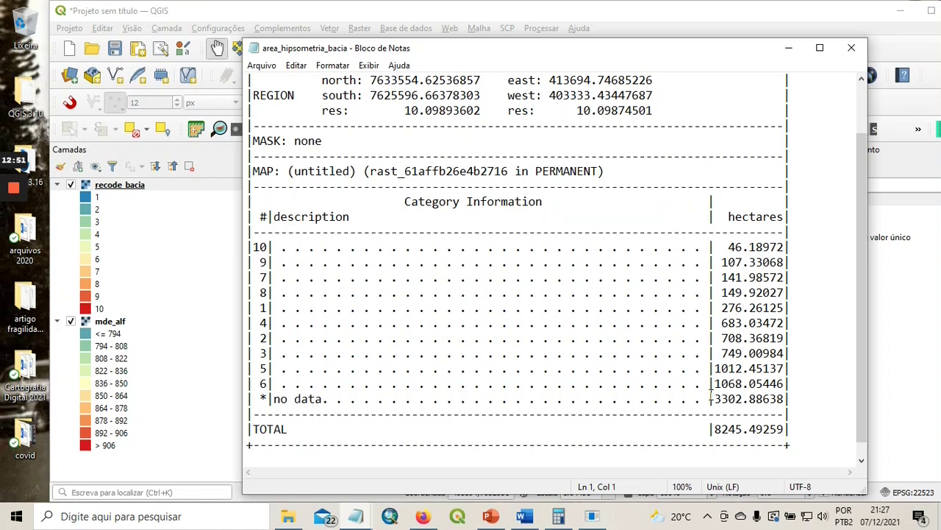
{"action": "left_click", "coordinate": [559, 517]}
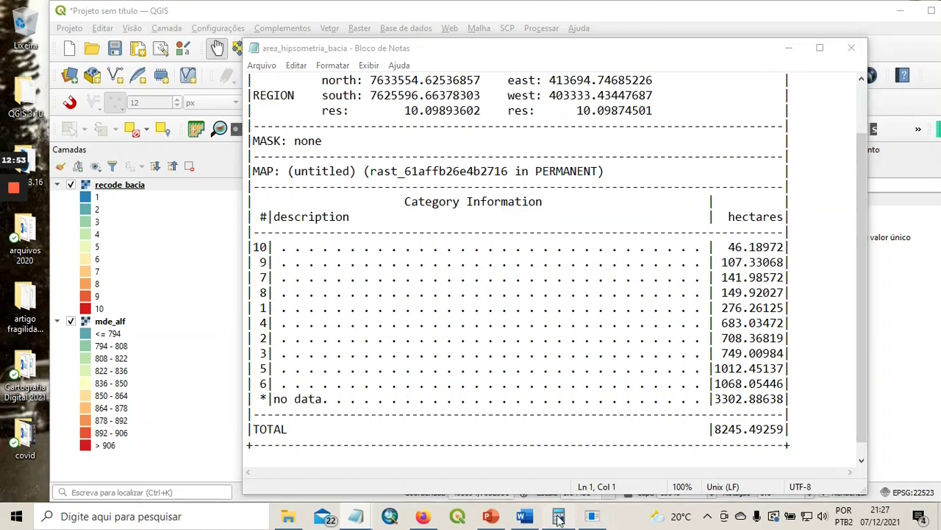
{"action": "left_click", "coordinate": [721, 201]}
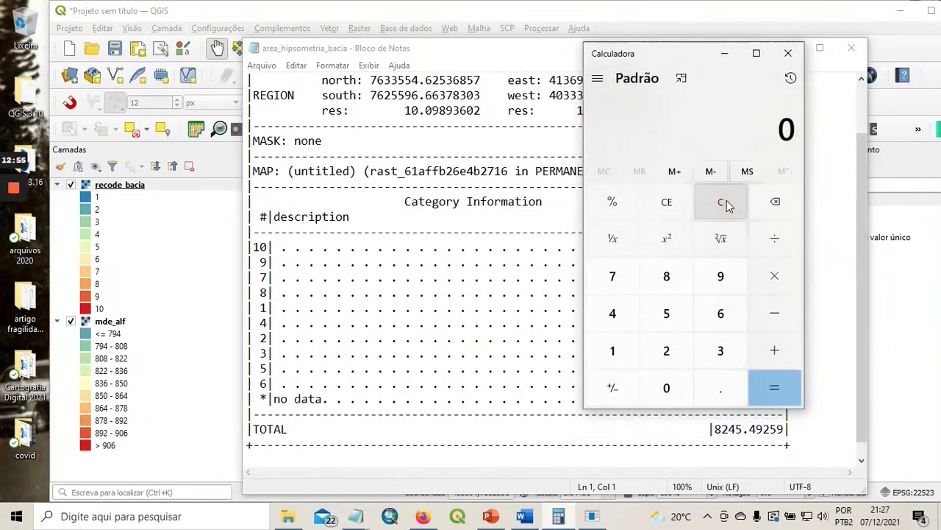
{"action": "left_click_drag", "start_coordinate": [701, 54], "coordinate": [412, 92]}
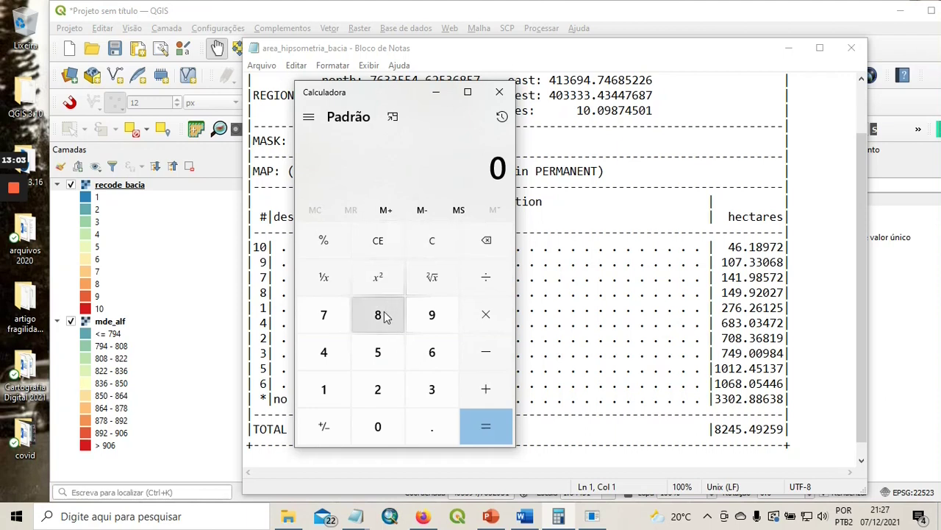
{"action": "left_click_drag", "start_coordinate": [416, 92], "coordinate": [471, 96]}
- Calculate the classified area as 8245.49 minus the no-data area of 3302.88, then leave Calculator and the report to return to QGIS
{"action": "left_click", "coordinate": [437, 315]}
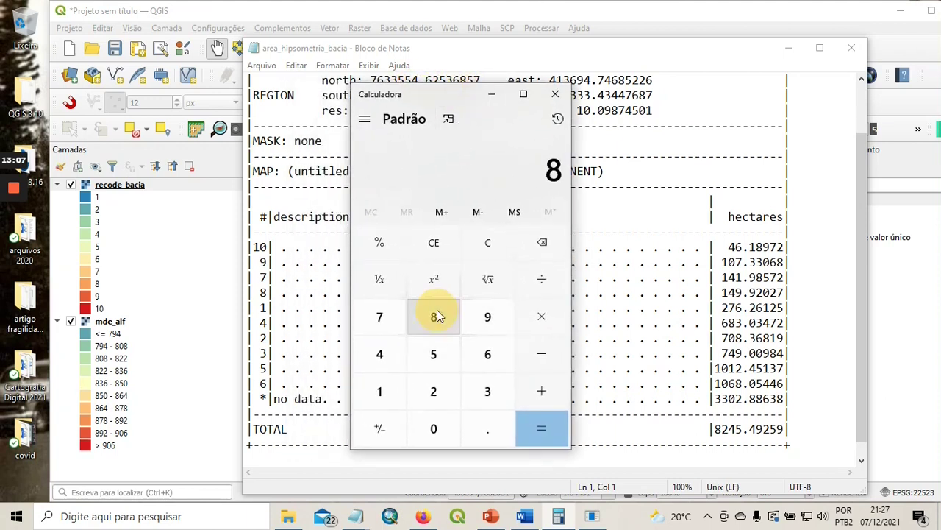
{"action": "left_click", "coordinate": [431, 390]}
{"action": "left_click", "coordinate": [385, 356]}
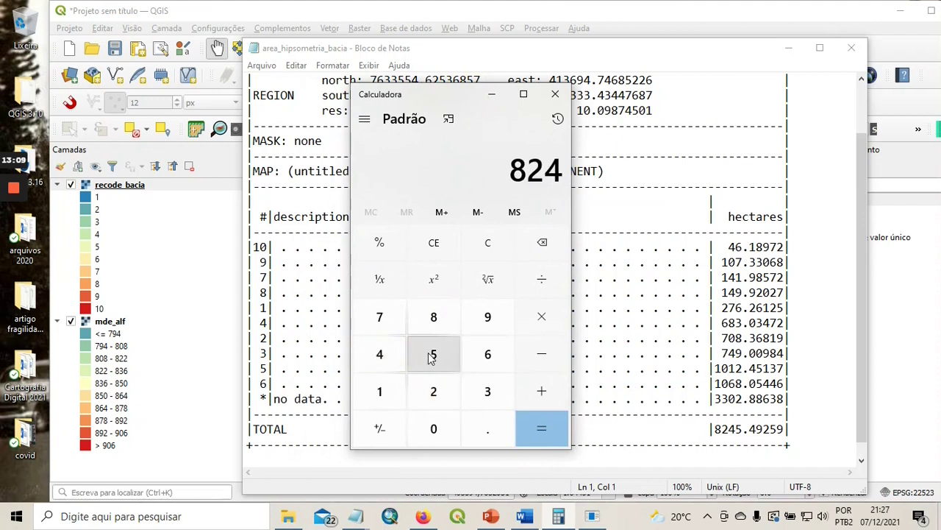
{"action": "left_click", "coordinate": [431, 356]}
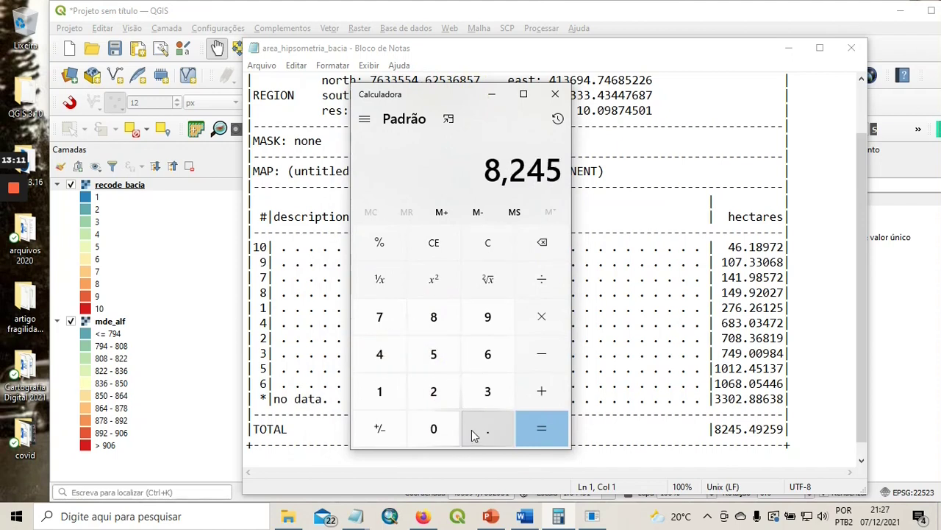
{"action": "left_click", "coordinate": [482, 435]}
{"action": "left_click", "coordinate": [399, 364]}
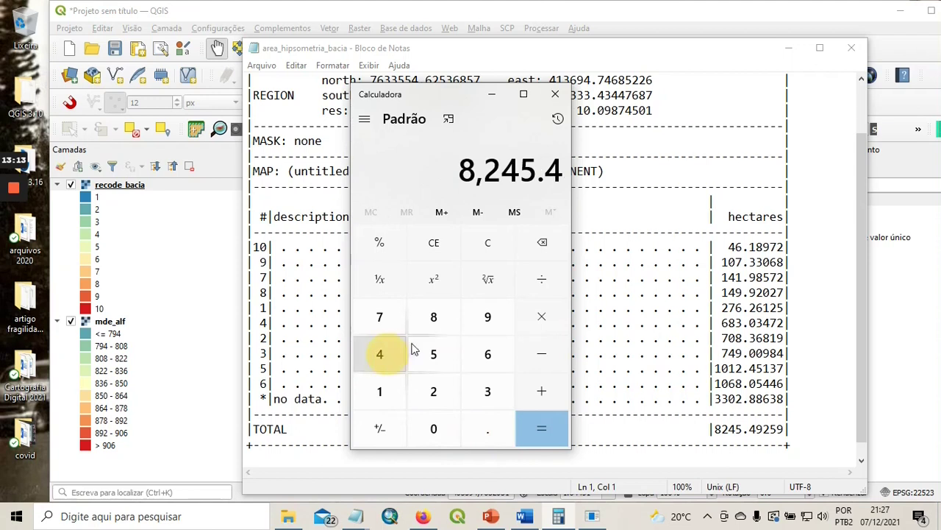
{"action": "left_click", "coordinate": [488, 316]}
{"action": "left_click", "coordinate": [543, 358]}
{"action": "left_click", "coordinate": [487, 391]}
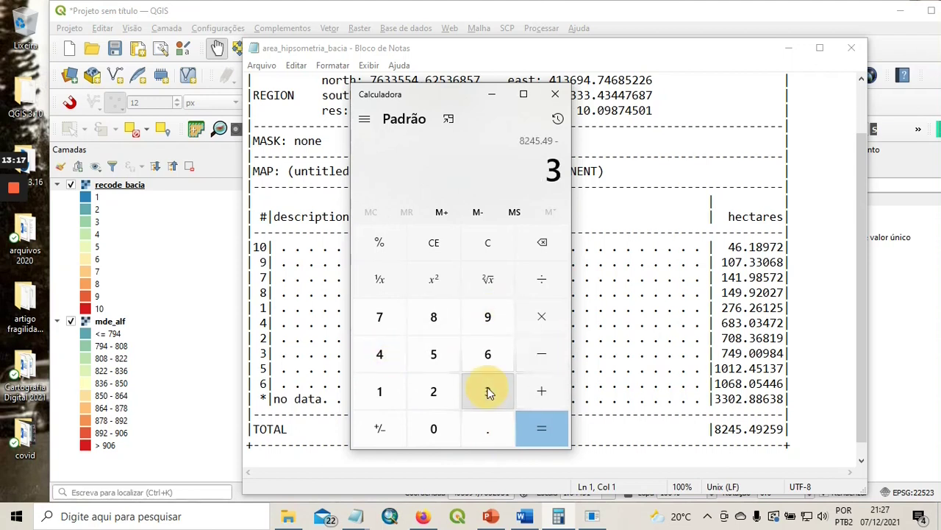
{"action": "left_click", "coordinate": [488, 393]}
{"action": "left_click", "coordinate": [440, 431]}
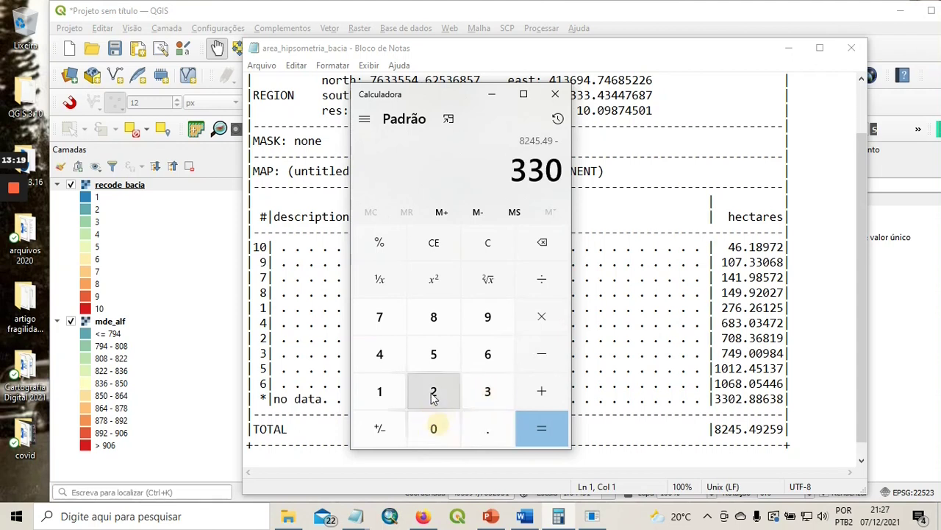
{"action": "left_click", "coordinate": [433, 392]}
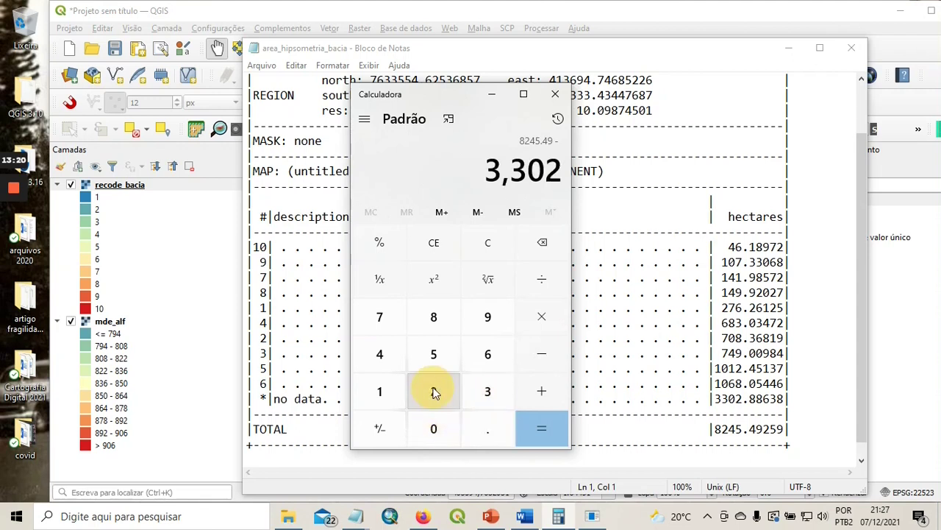
{"action": "left_click", "coordinate": [485, 430]}
{"action": "left_click", "coordinate": [435, 321]}
{"action": "left_click", "coordinate": [435, 321]}
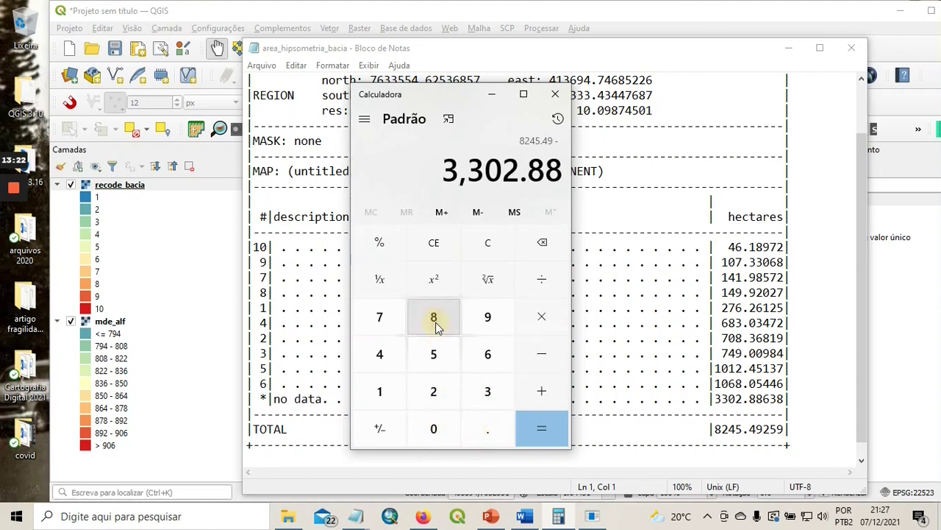
{"action": "left_click", "coordinate": [541, 432]}
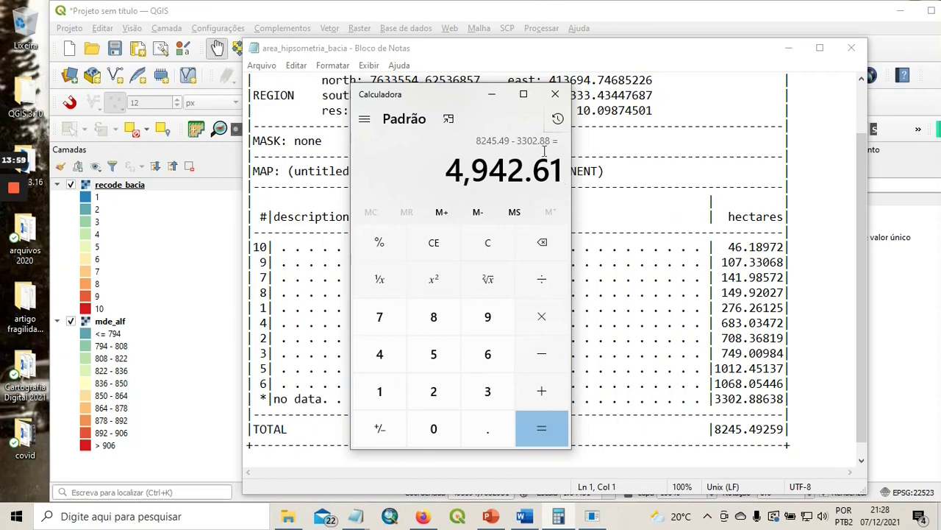
{"action": "left_click", "coordinate": [555, 94]}
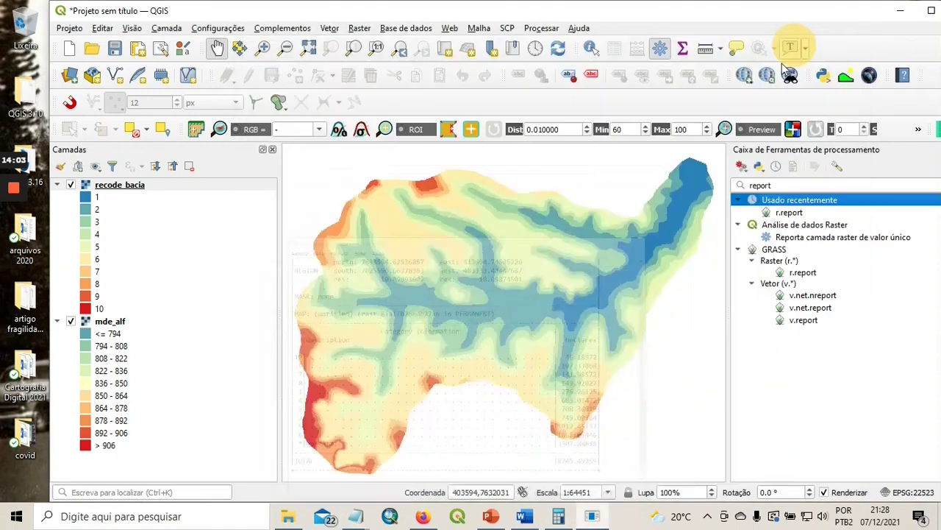
{"action": "left_click", "coordinate": [790, 49]}
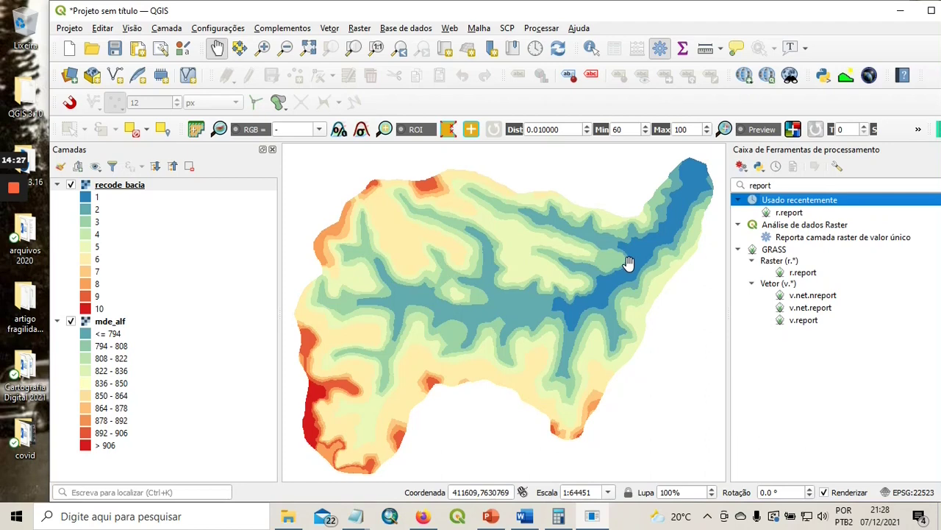
- Search the processing toolbox for declive and briefly open the GDAL raster analysis Declive tool to view its parameters
{"action": "left_click", "coordinate": [779, 186]}
{"action": "key", "text": "BackSpace"}
{"action": "key", "text": "BackSpace"}
{"action": "key", "text": "BackSpace"}
{"action": "key", "text": "BackSpace"}
{"action": "key", "text": "BackSpace"}
{"action": "key", "text": "BackSpace"}
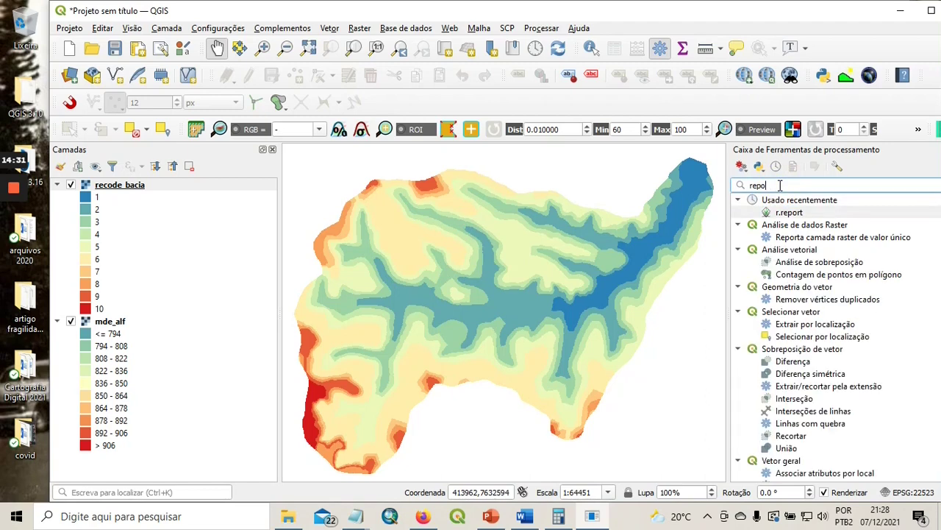
{"action": "type", "text": "ded"}
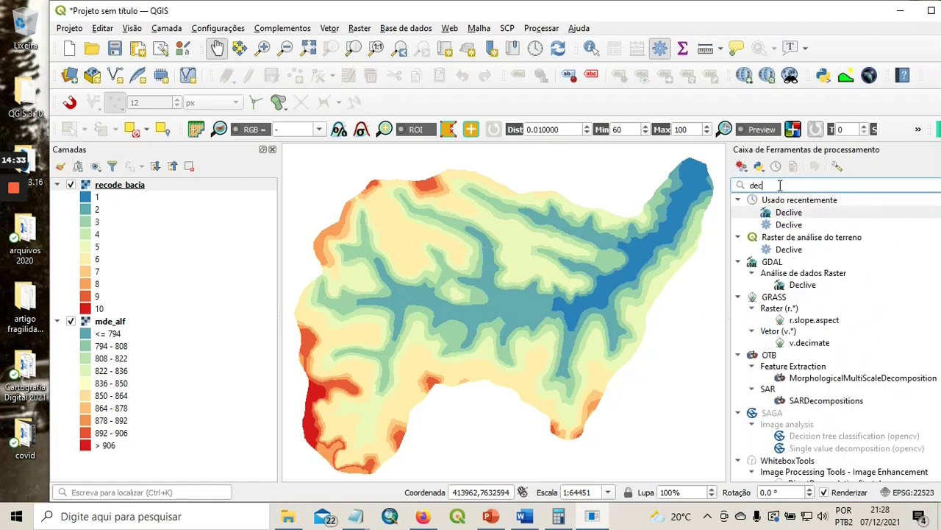
{"action": "type", "text": "live"}
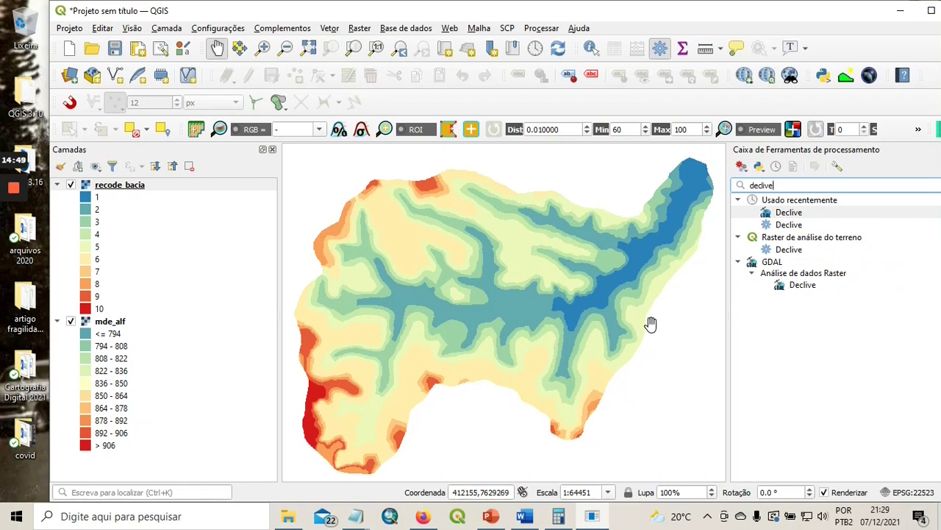
{"action": "left_click", "coordinate": [792, 251]}
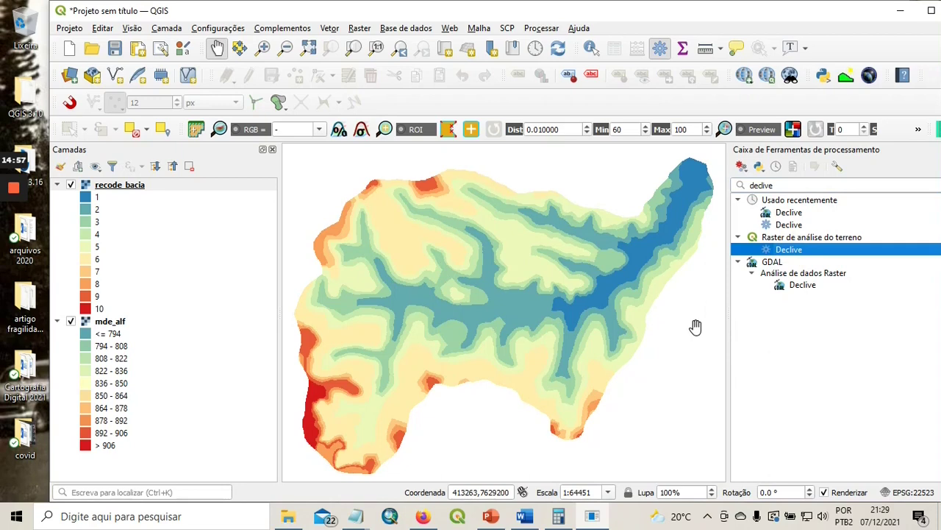
{"action": "left_click", "coordinate": [808, 288]}
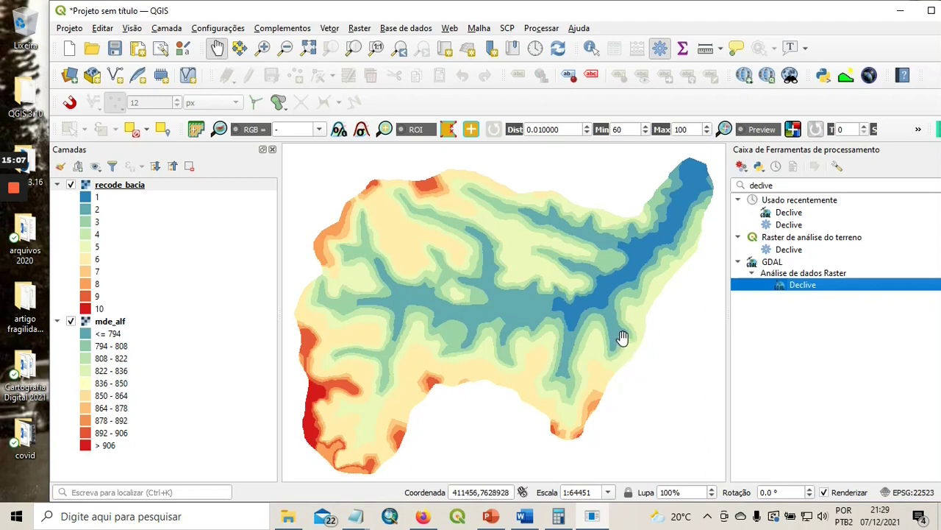
{"action": "double_click", "coordinate": [803, 285]}
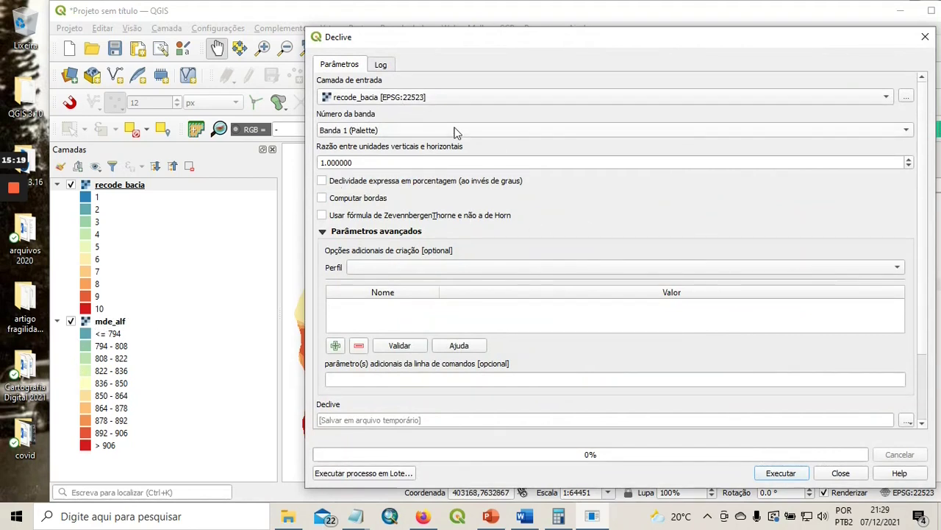
{"action": "left_click", "coordinate": [842, 473]}
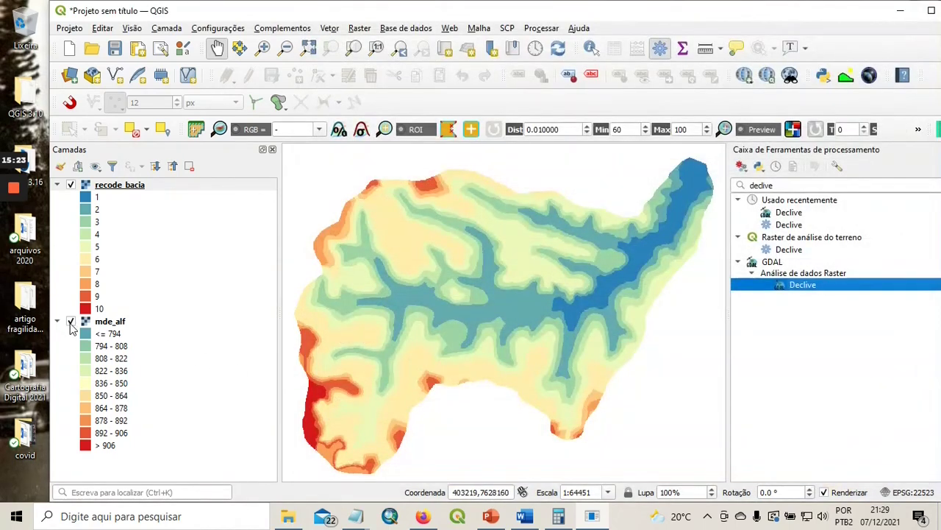
- Change the mde_alf rendering to Banda simples cinza and hide the recode_bacia layer
{"action": "left_click", "coordinate": [101, 328]}
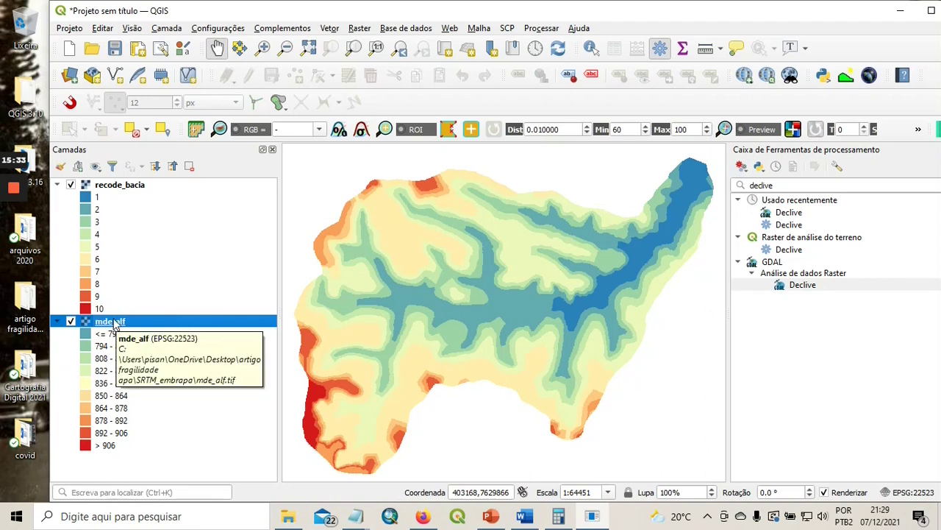
{"action": "right_click", "coordinate": [118, 324]}
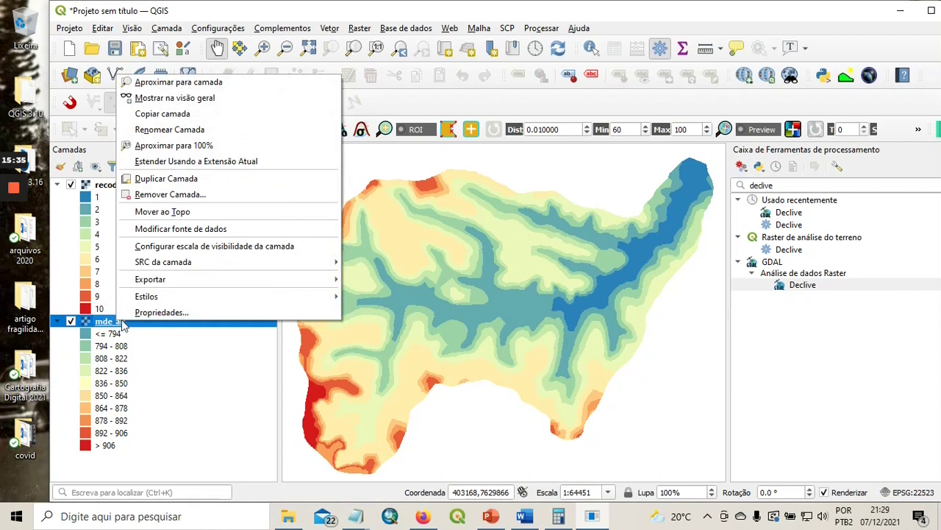
{"action": "left_click", "coordinate": [157, 313]}
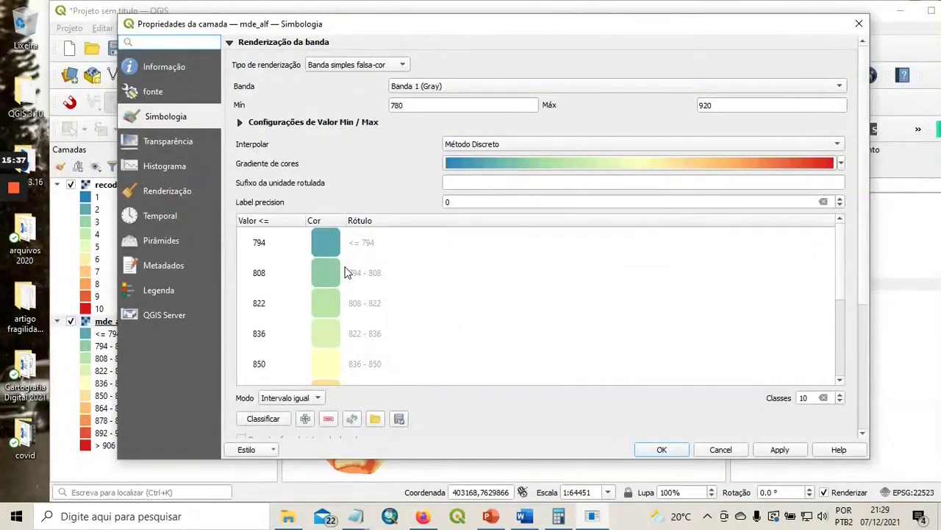
{"action": "left_click", "coordinate": [384, 67]}
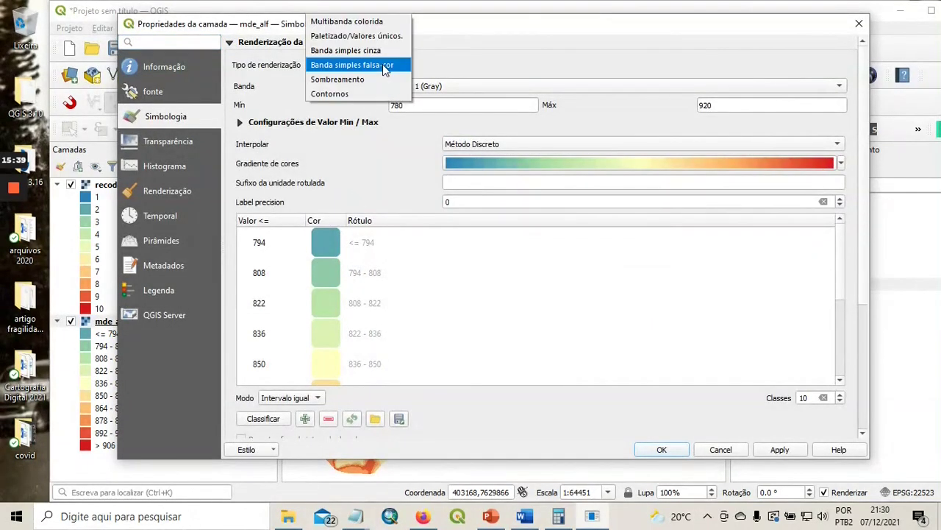
{"action": "left_click", "coordinate": [346, 50]}
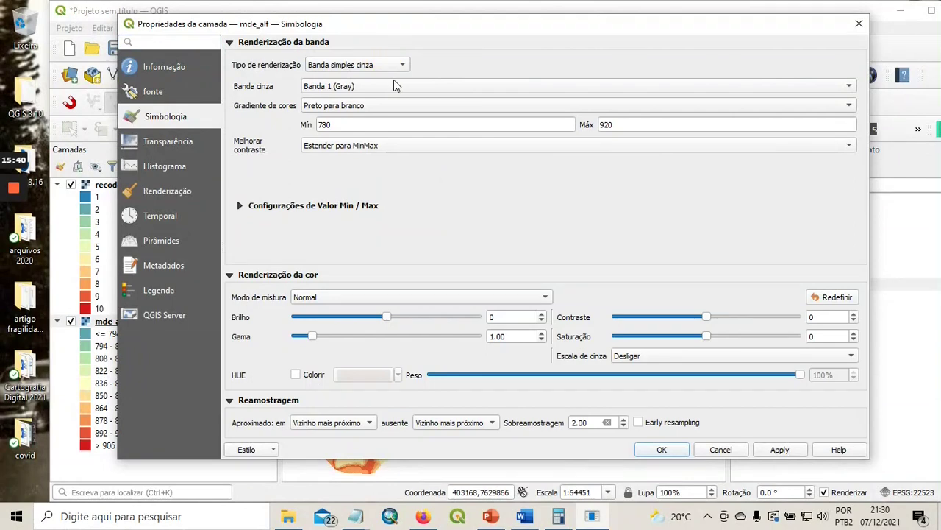
{"action": "left_click", "coordinate": [781, 449]}
{"action": "left_click", "coordinate": [674, 449]}
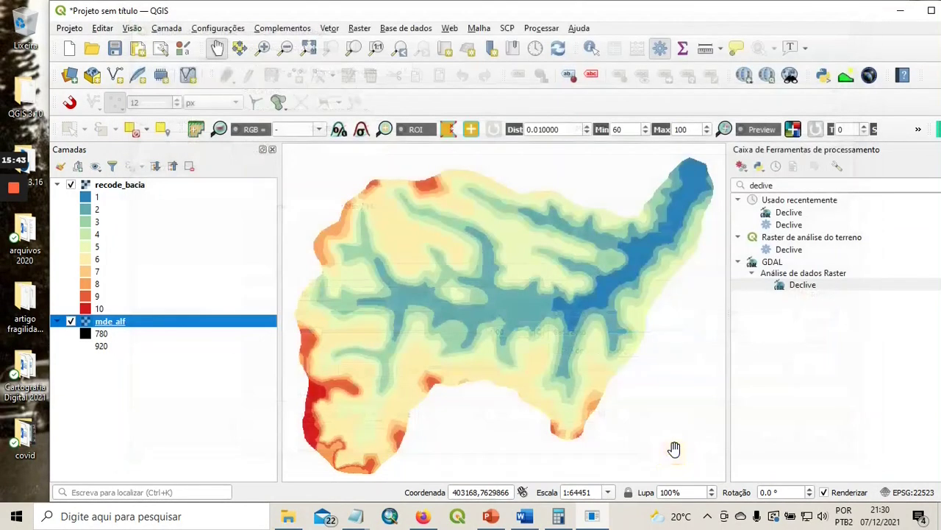
{"action": "left_click", "coordinate": [71, 185]}
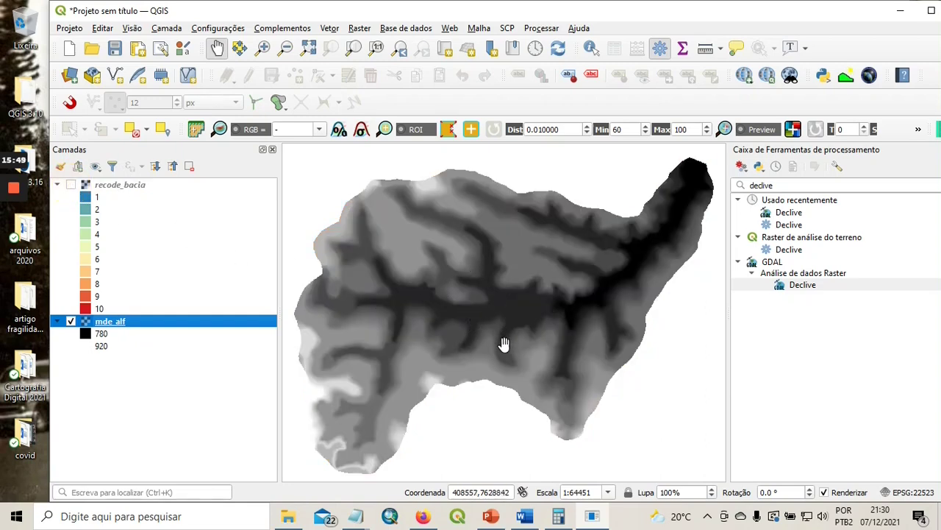
- Open the GDAL Declive tool for mde_alf and express the slope as a percentage instead of degrees
{"action": "double_click", "coordinate": [814, 286]}
{"action": "left_click_drag", "start_coordinate": [574, 40], "coordinate": [496, 24]}
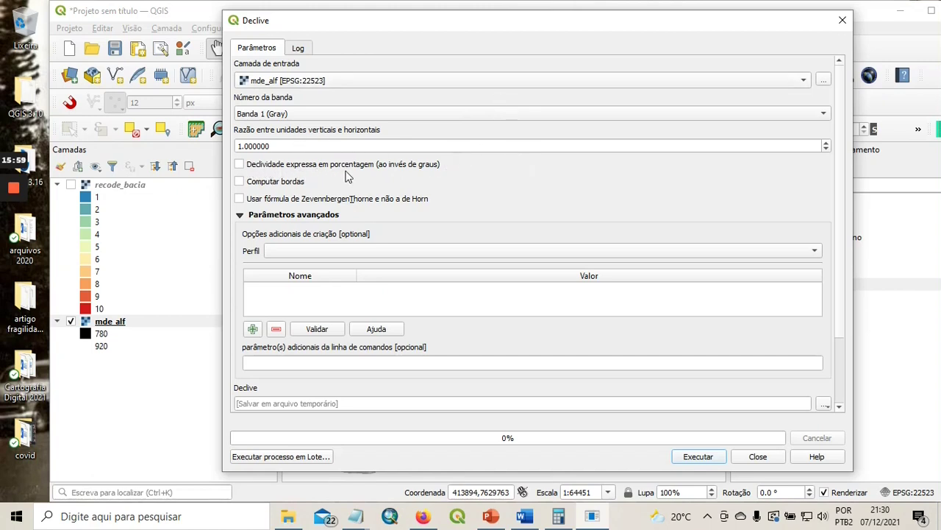
{"action": "left_click", "coordinate": [240, 165]}
{"action": "left_click_drag", "start_coordinate": [842, 179], "coordinate": [855, 247]}
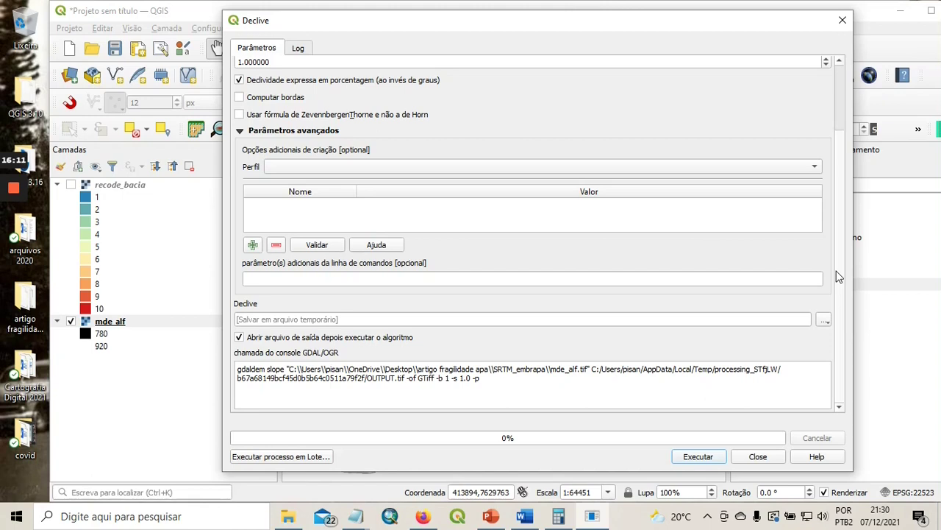
- Save the slope output as declive_bacia4 in the artigo fragilidade apa folder, run the Declive tool and close it
{"action": "left_click", "coordinate": [825, 321]}
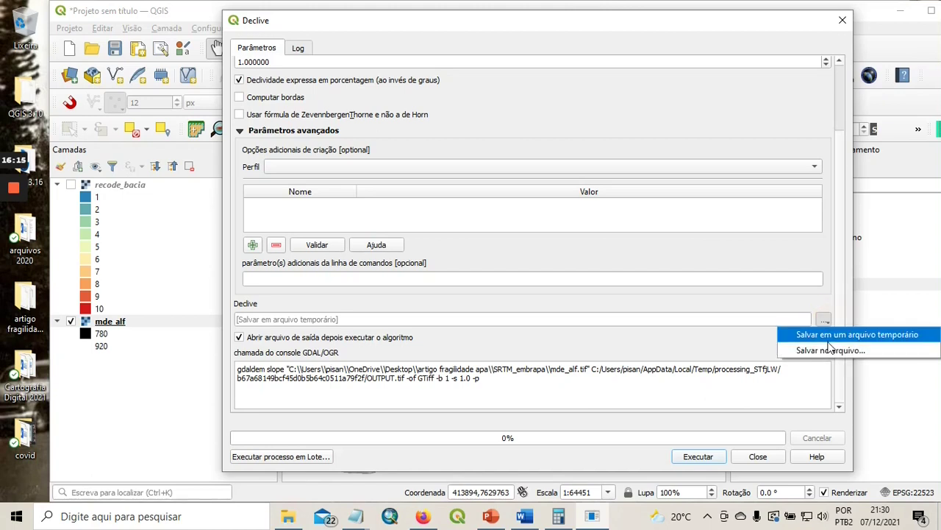
{"action": "left_click", "coordinate": [827, 350]}
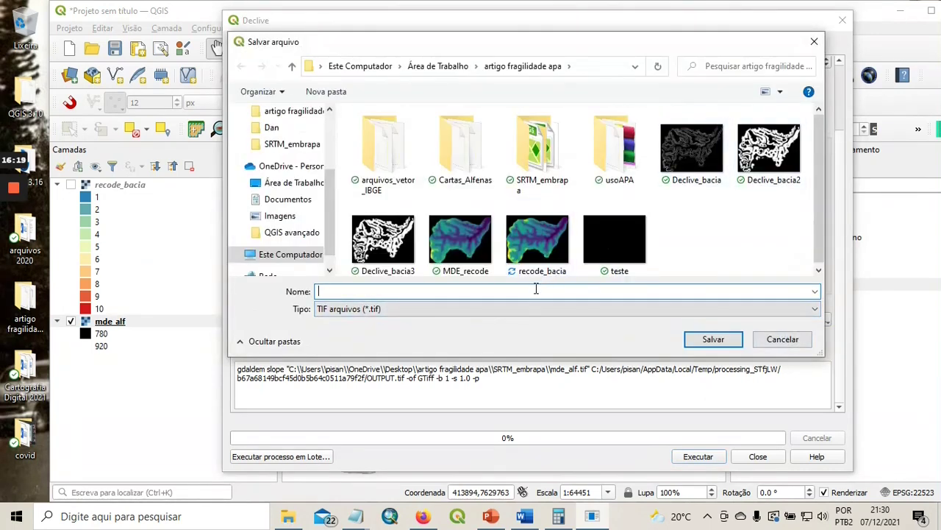
{"action": "type", "text": "decli"}
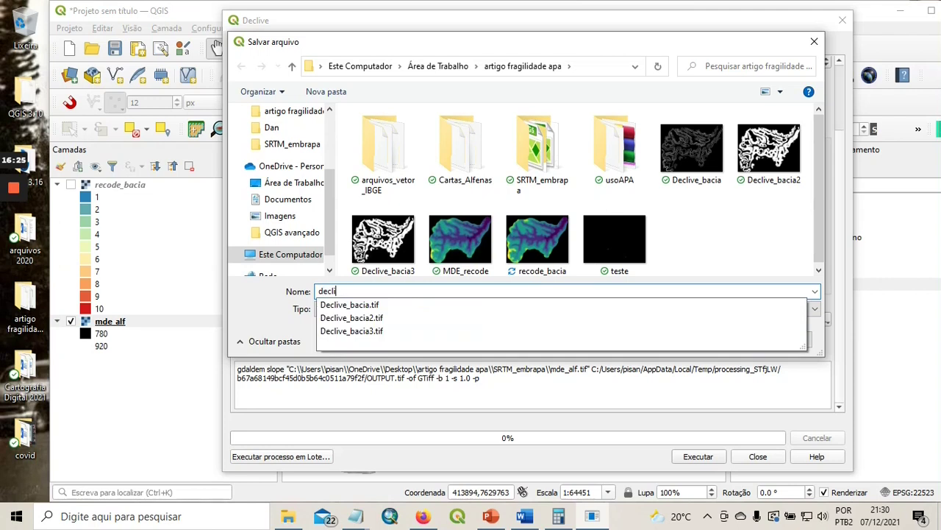
{"action": "type", "text": "ve_bacia4"}
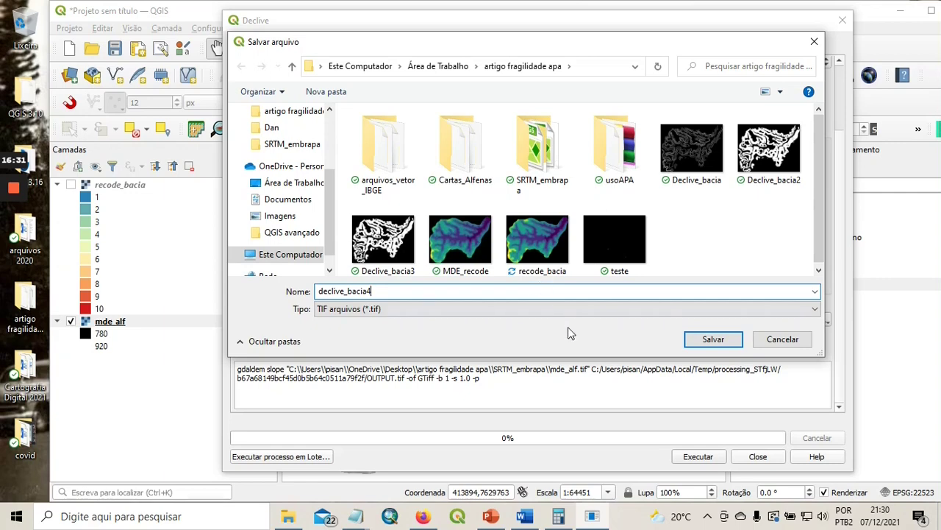
{"action": "left_click", "coordinate": [710, 341]}
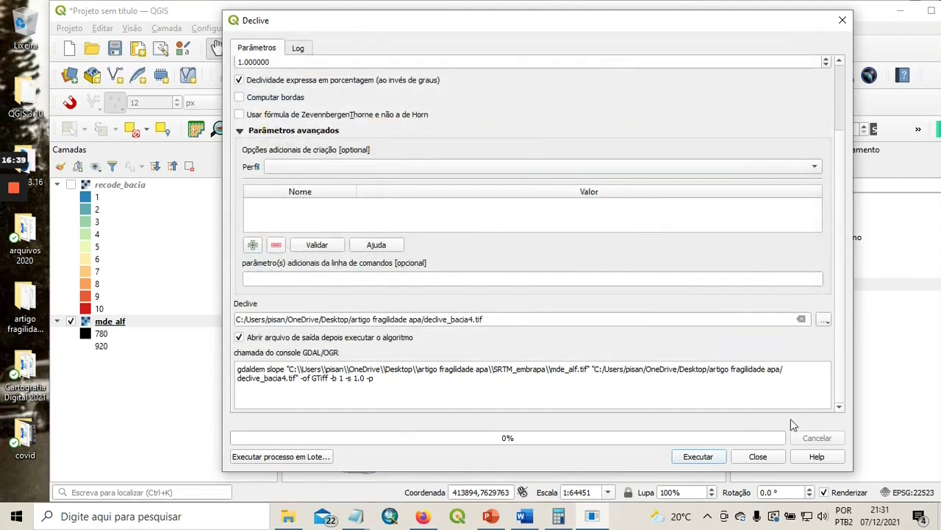
{"action": "left_click", "coordinate": [698, 457]}
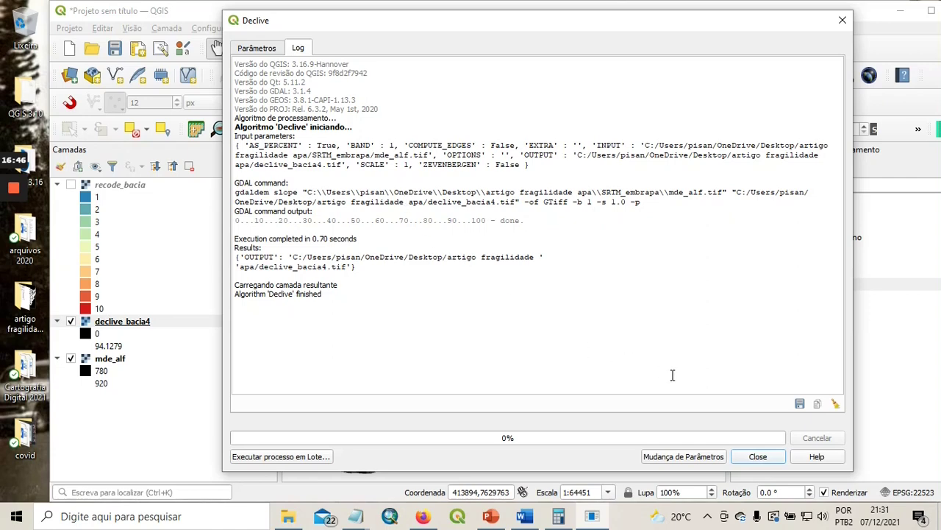
{"action": "left_click", "coordinate": [758, 457]}
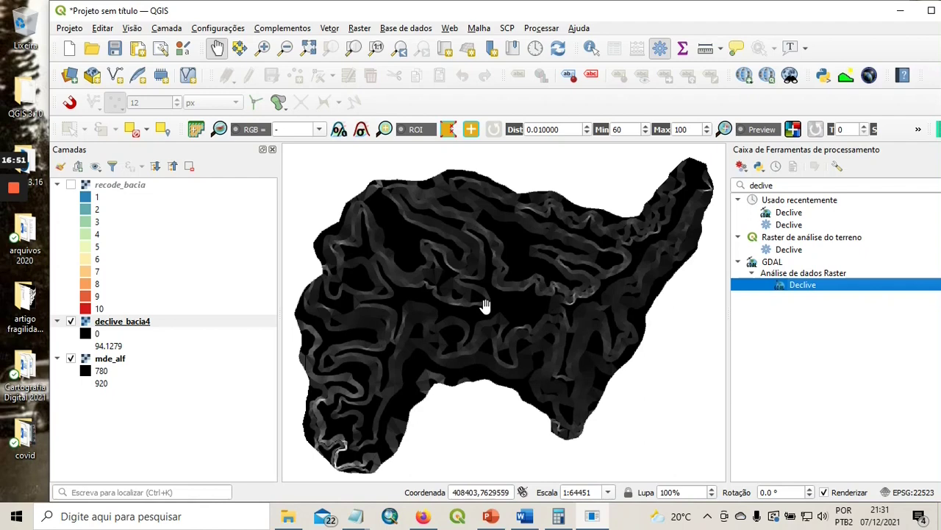
- Hide the mde_alf layer and collapse the recode_bacia legend
{"action": "left_click", "coordinate": [71, 360]}
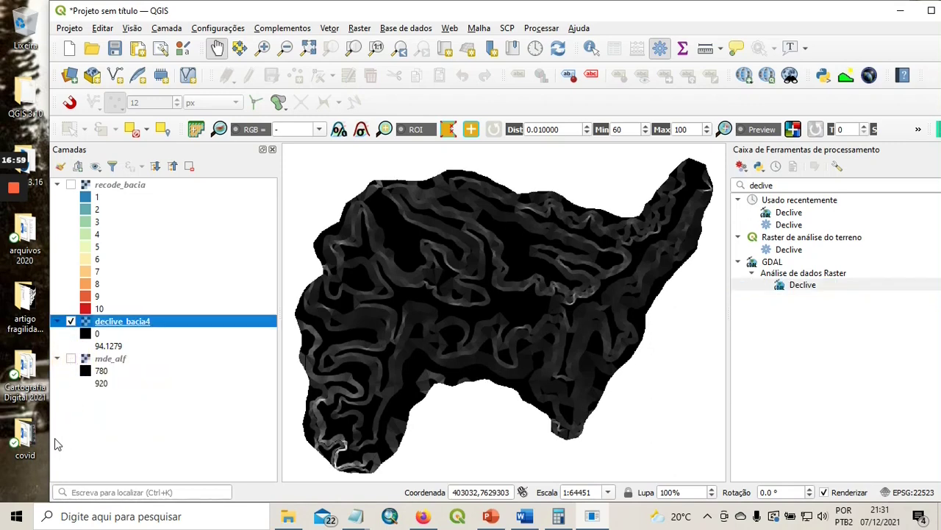
{"action": "left_click", "coordinate": [57, 185]}
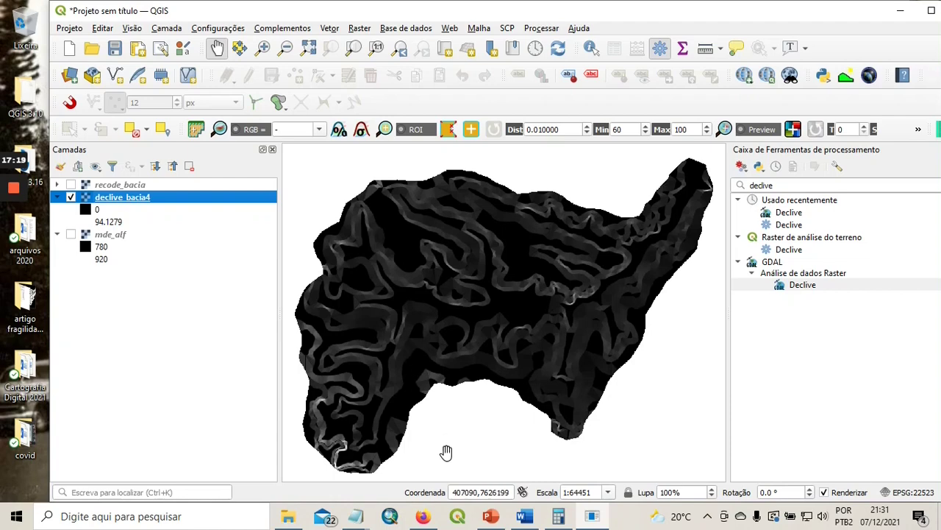
- Switch to Firefox and examine the article's title page and the slope classes in Tabela 4 of p1412.pdf
{"action": "left_click", "coordinate": [422, 515]}
{"action": "left_click", "coordinate": [424, 517]}
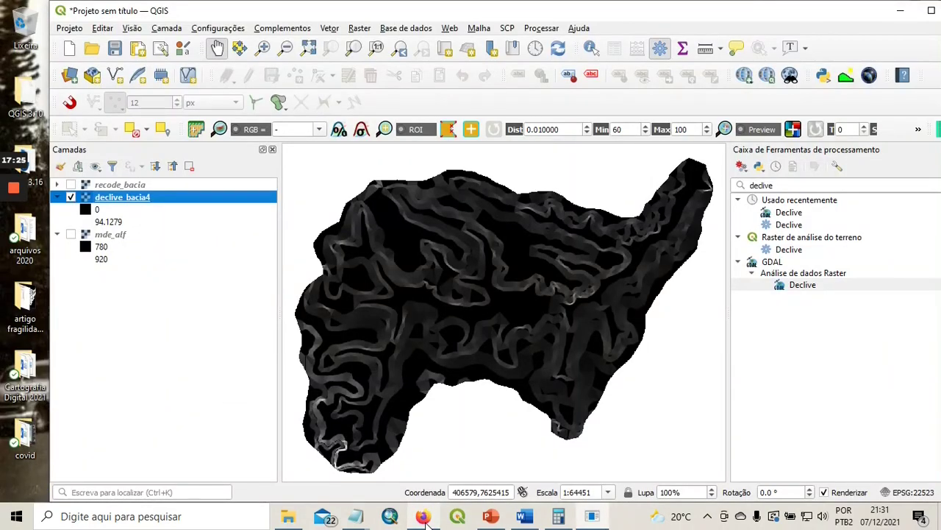
{"action": "left_click", "coordinate": [425, 517]}
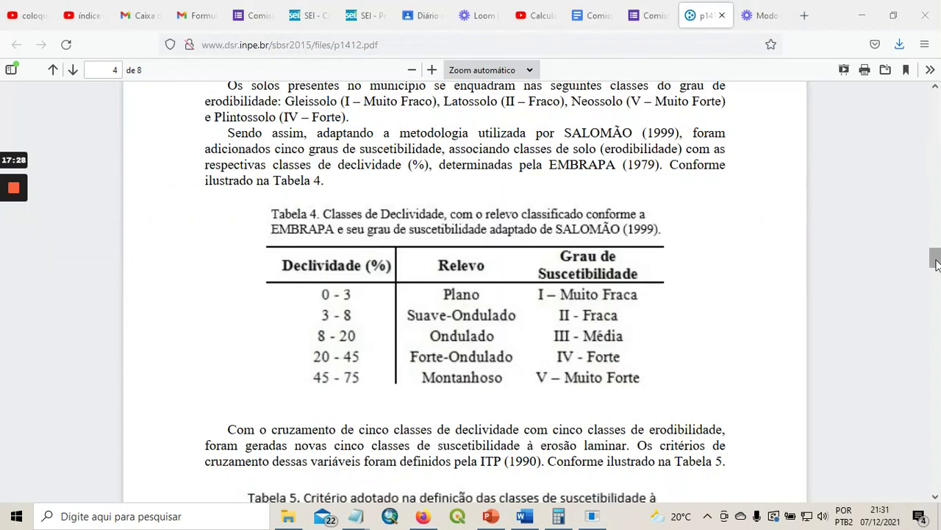
{"action": "left_click_drag", "start_coordinate": [937, 257], "coordinate": [936, 101]}
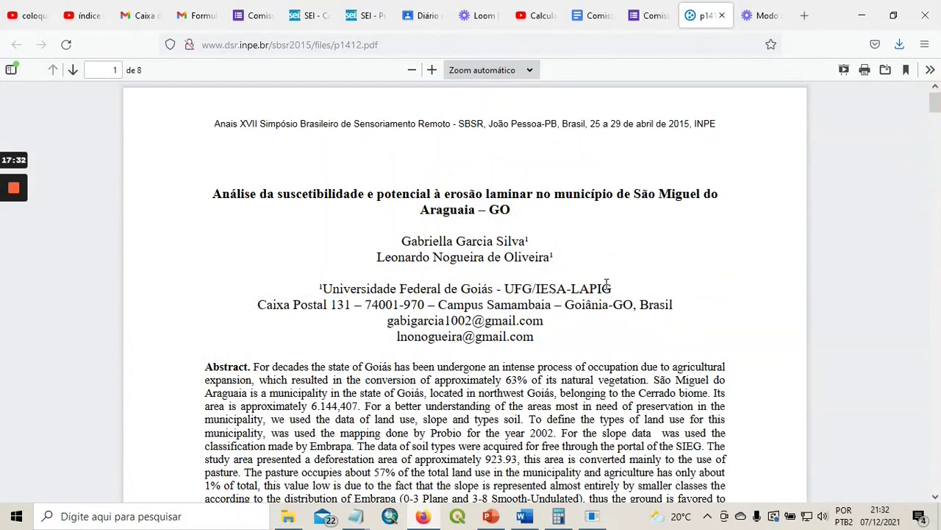
{"action": "scroll", "coordinate": [607, 284], "scroll_direction": "down", "scroll_amount": 2}
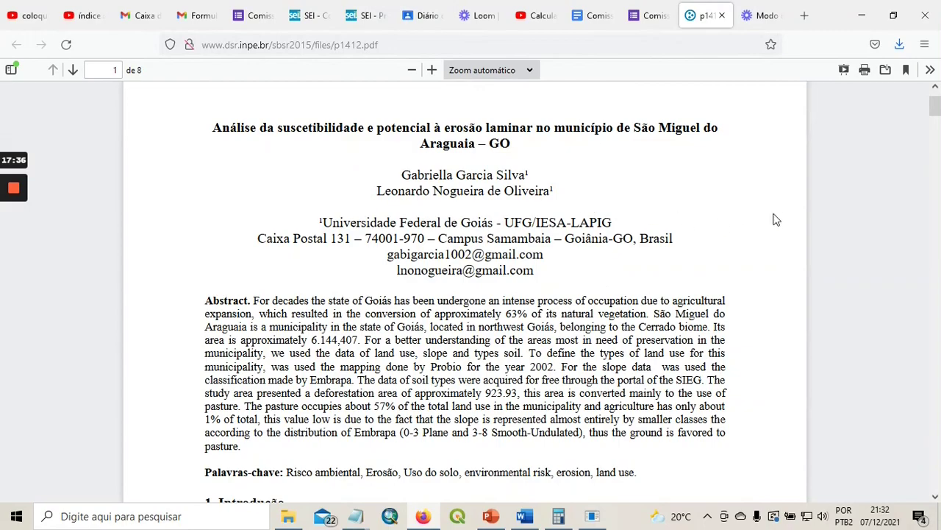
{"action": "scroll", "coordinate": [650, 272], "scroll_direction": "down", "scroll_amount": 10}
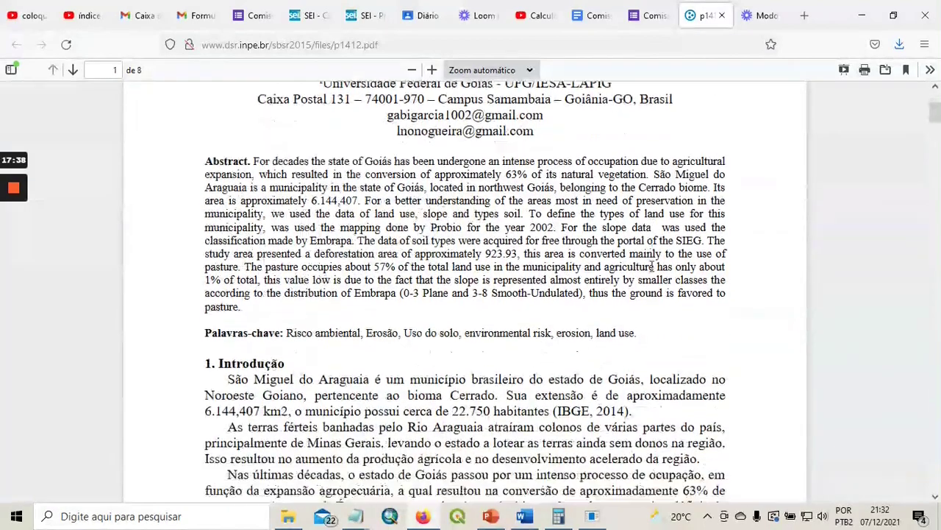
{"action": "scroll", "coordinate": [653, 268], "scroll_direction": "down", "scroll_amount": 12}
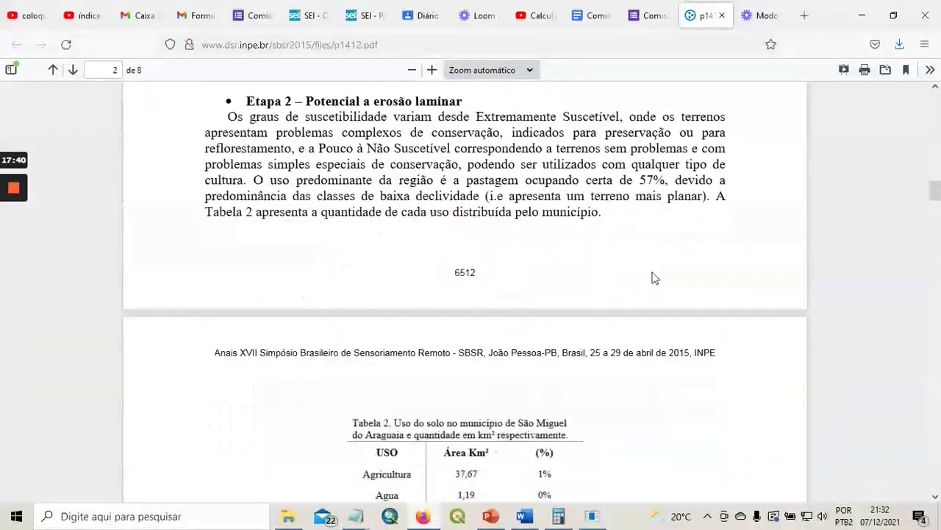
{"action": "scroll", "coordinate": [653, 274], "scroll_direction": "down", "scroll_amount": 12}
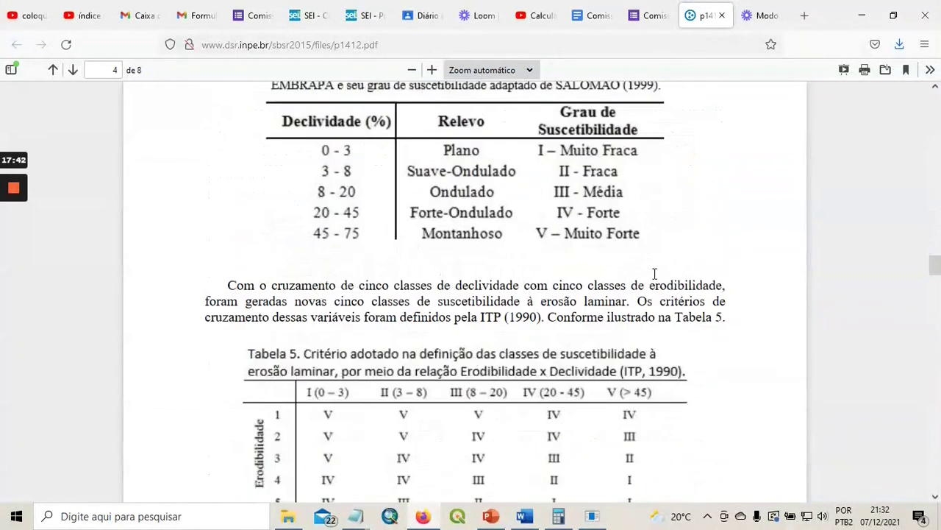
{"action": "scroll", "coordinate": [653, 278], "scroll_direction": "up", "scroll_amount": 5}
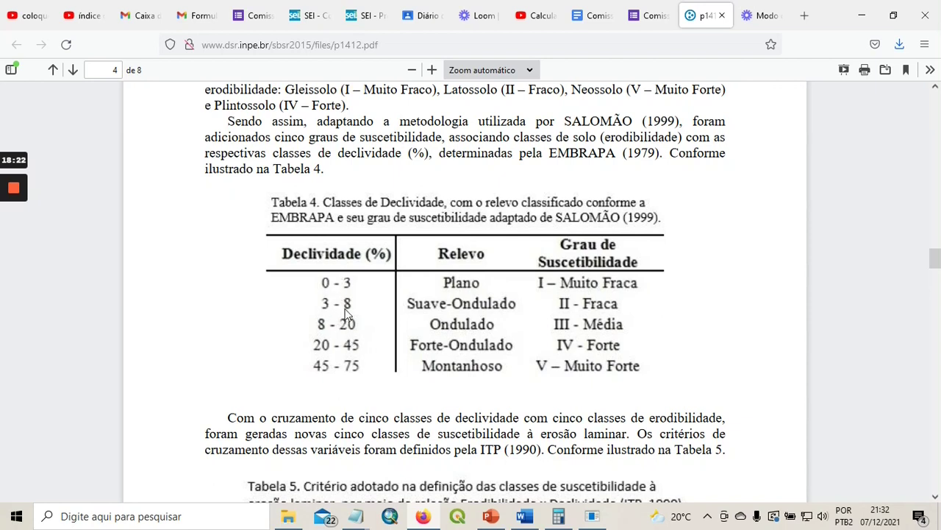
- Switch back to QGIS and render declive_bacia4 as Banda simples falsa-cor with Método Discreto interpolation
{"action": "left_click", "coordinate": [595, 517]}
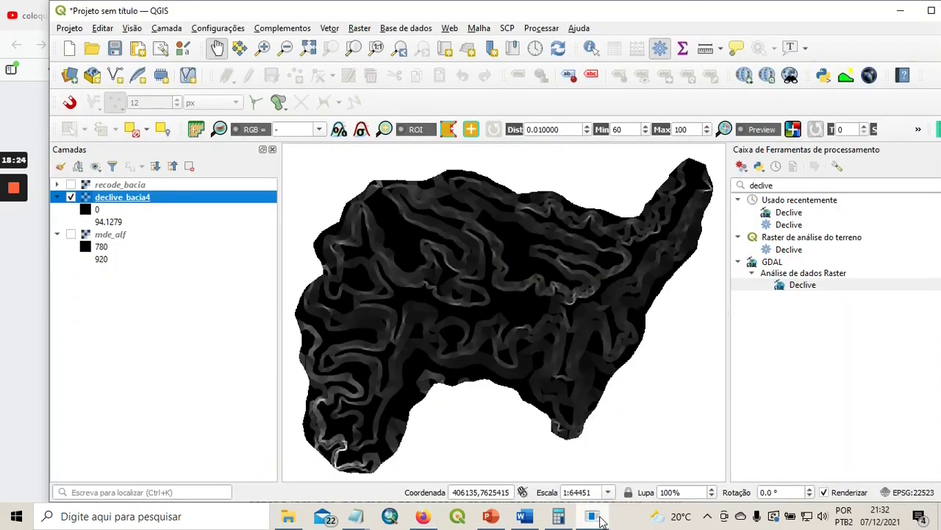
{"action": "right_click", "coordinate": [134, 198]}
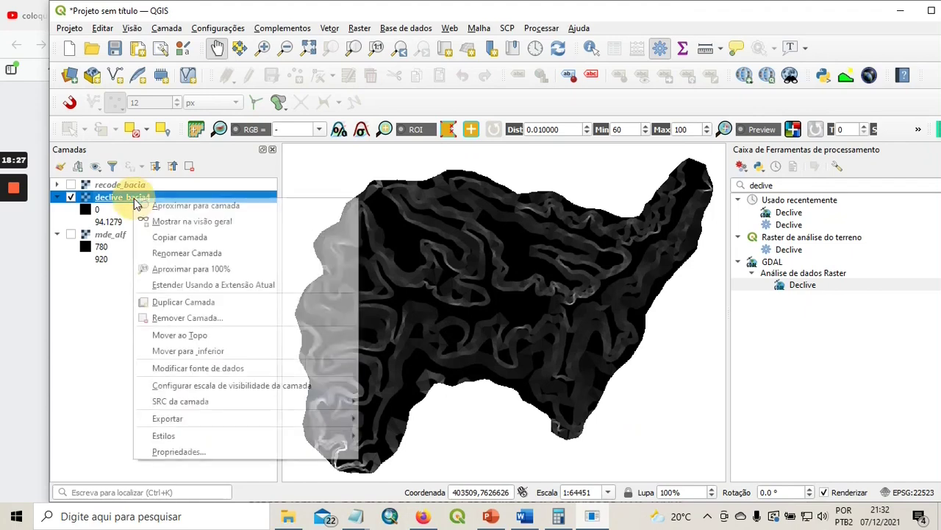
{"action": "left_click", "coordinate": [207, 453]}
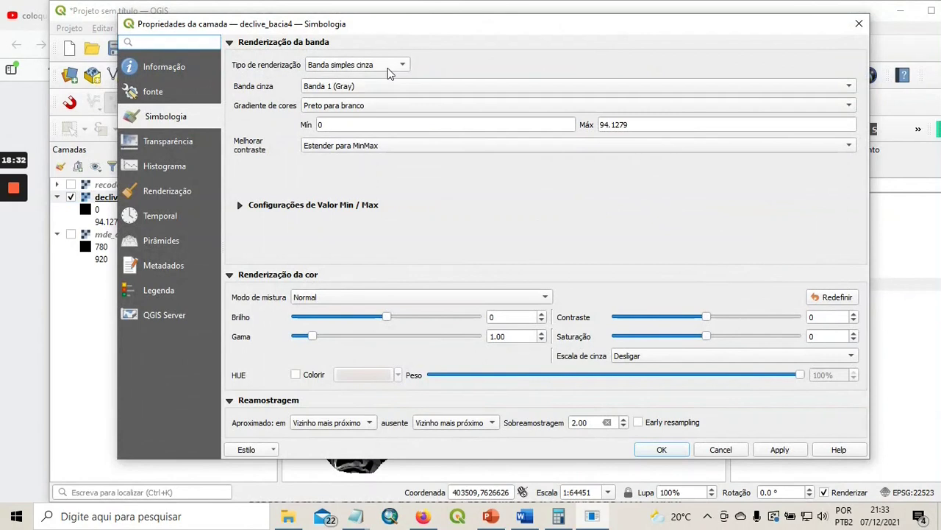
{"action": "left_click", "coordinate": [388, 70]}
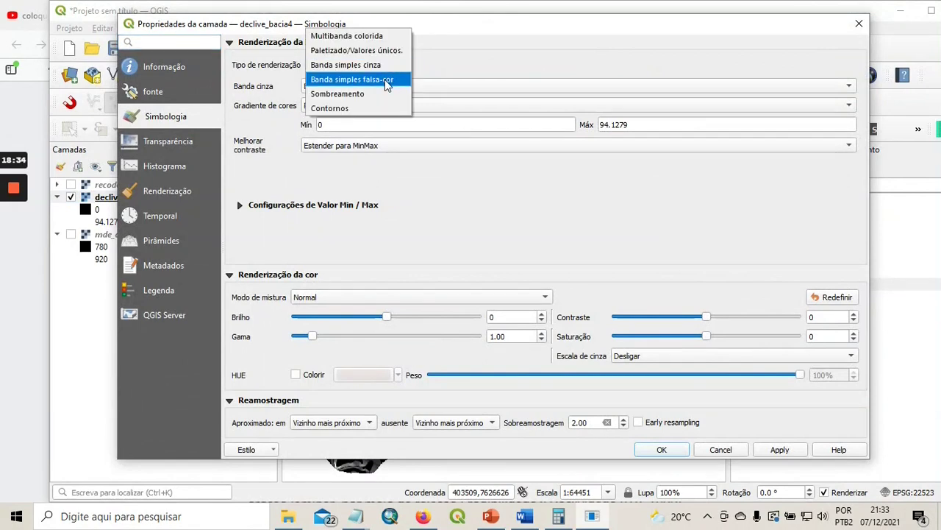
{"action": "left_click", "coordinate": [388, 79]}
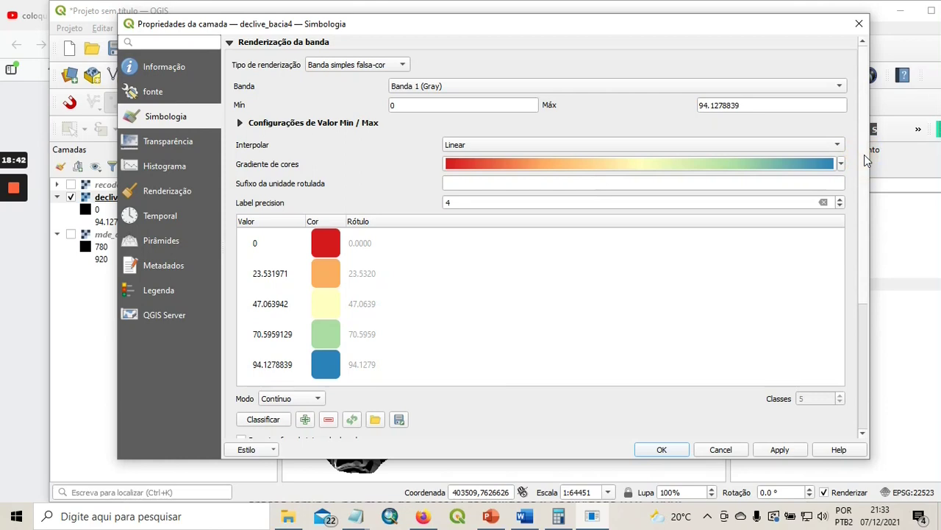
{"action": "left_click", "coordinate": [837, 145]}
{"action": "left_click", "coordinate": [515, 132]}
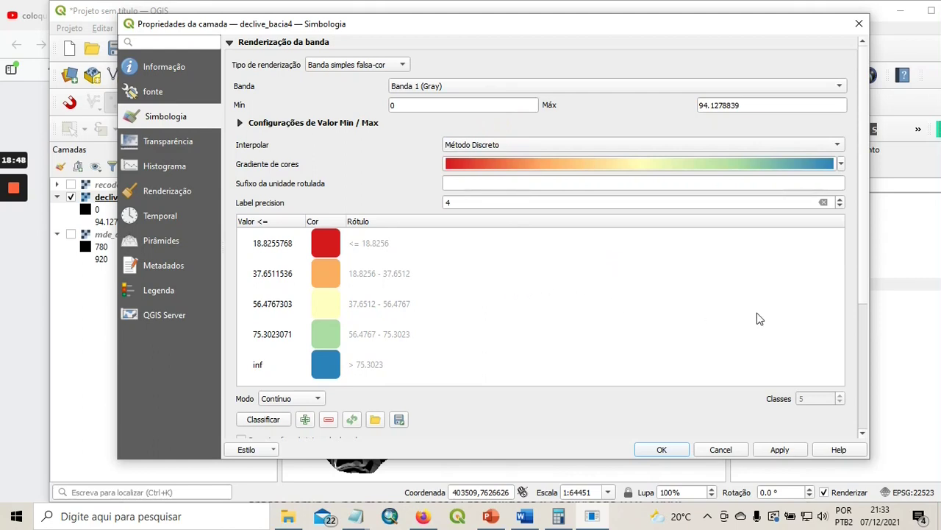
- Classify declive_bacia4 in Intervalo igual mode with 6 classes and a label precision of 0
{"action": "left_click", "coordinate": [311, 400]}
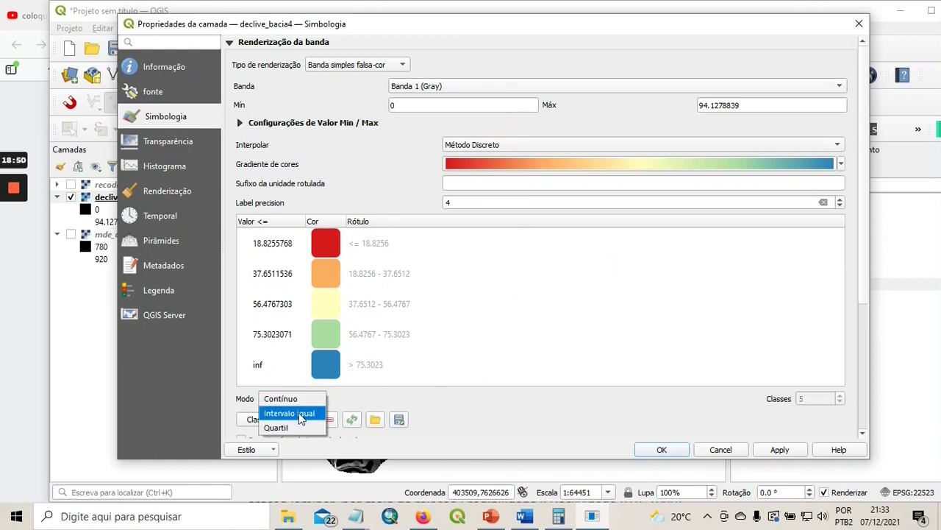
{"action": "left_click", "coordinate": [300, 414]}
{"action": "left_click", "coordinate": [840, 206]}
{"action": "left_click", "coordinate": [840, 206]}
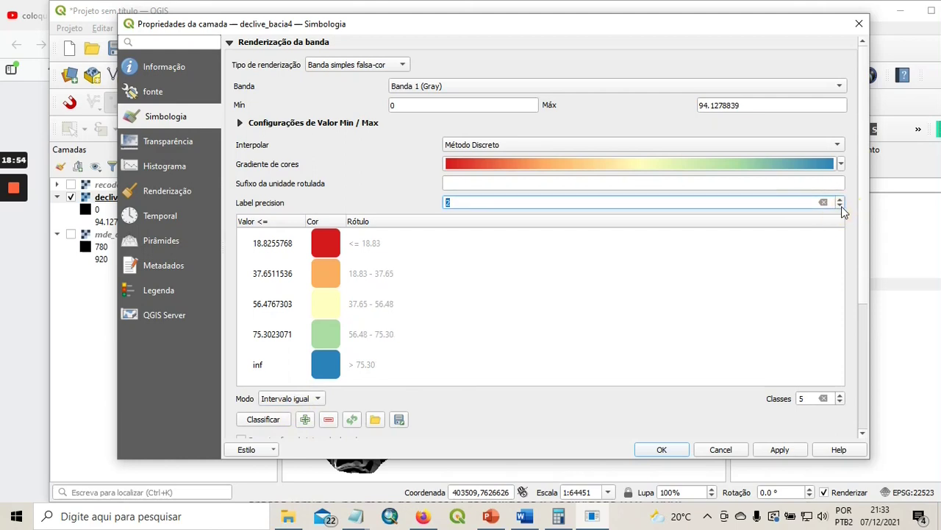
{"action": "left_click", "coordinate": [840, 206]}
{"action": "left_click", "coordinate": [840, 206]}
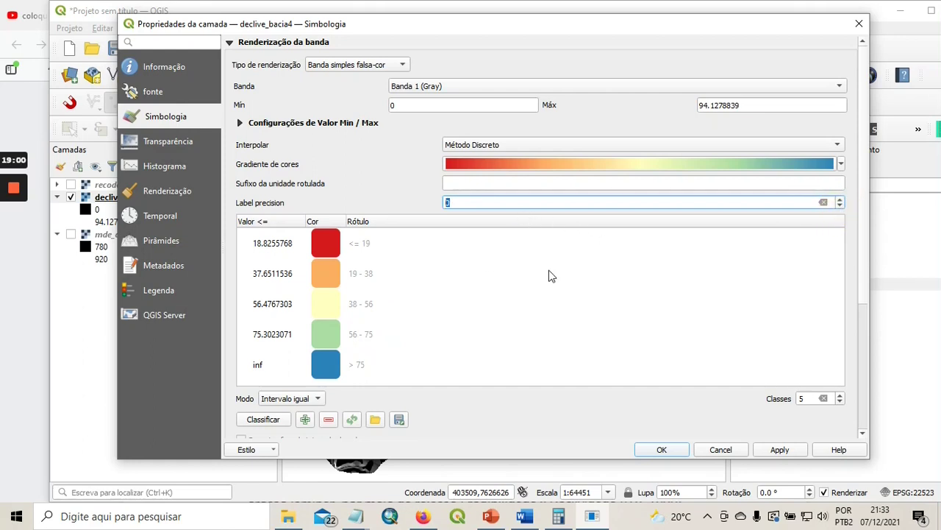
{"action": "left_click", "coordinate": [841, 396]}
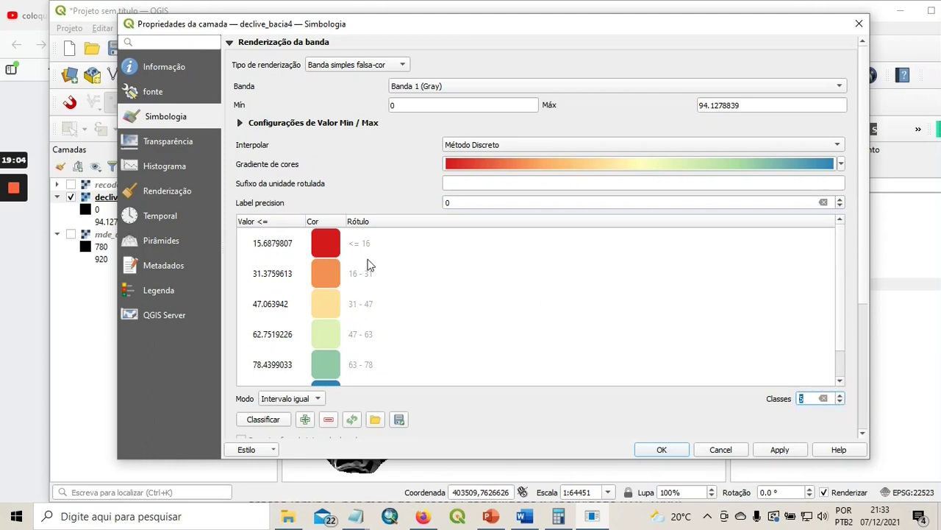
- Set the first class's upper limit to 3 and open the second class's value for editing
{"action": "left_click", "coordinate": [274, 250]}
{"action": "double_click", "coordinate": [274, 248]}
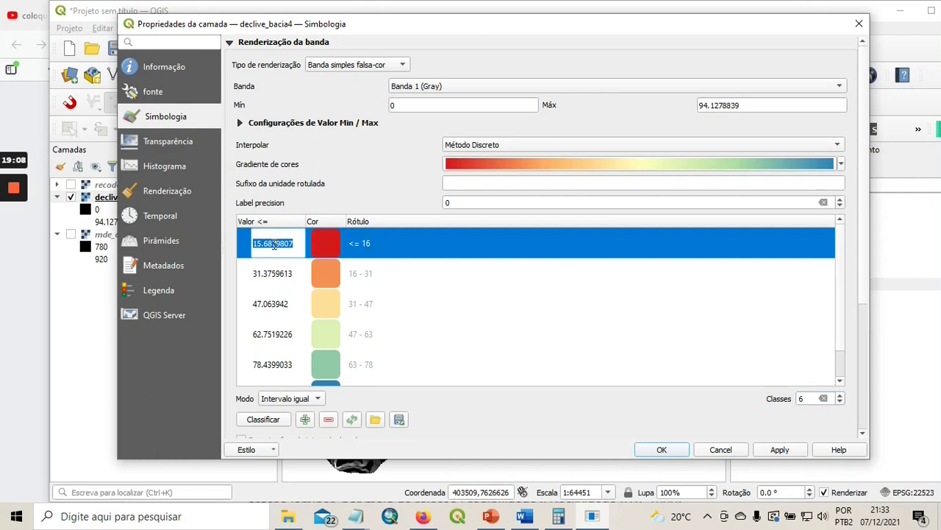
{"action": "key", "text": "BackSpace"}
{"action": "type", "text": "3"}
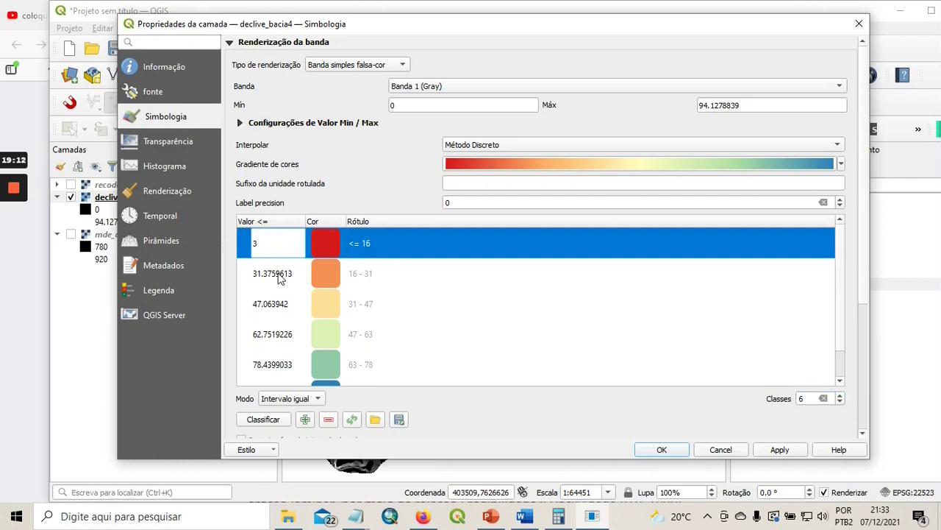
{"action": "left_click", "coordinate": [278, 277]}
{"action": "double_click", "coordinate": [278, 275]}
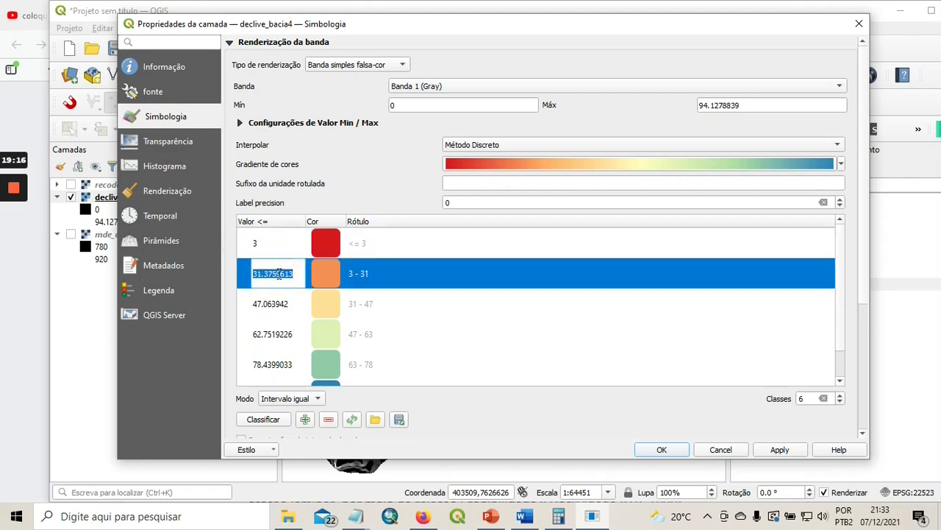
- Consult the relief names of the slope classes in Tabela 4 in Firefox and return to the QGIS layer properties
{"action": "left_click", "coordinate": [423, 515]}
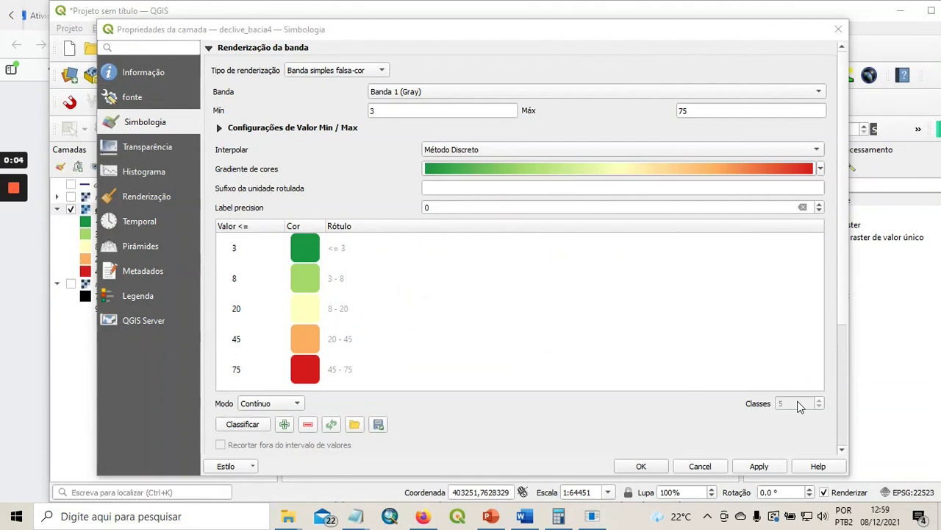
{"action": "left_click", "coordinate": [423, 516]}
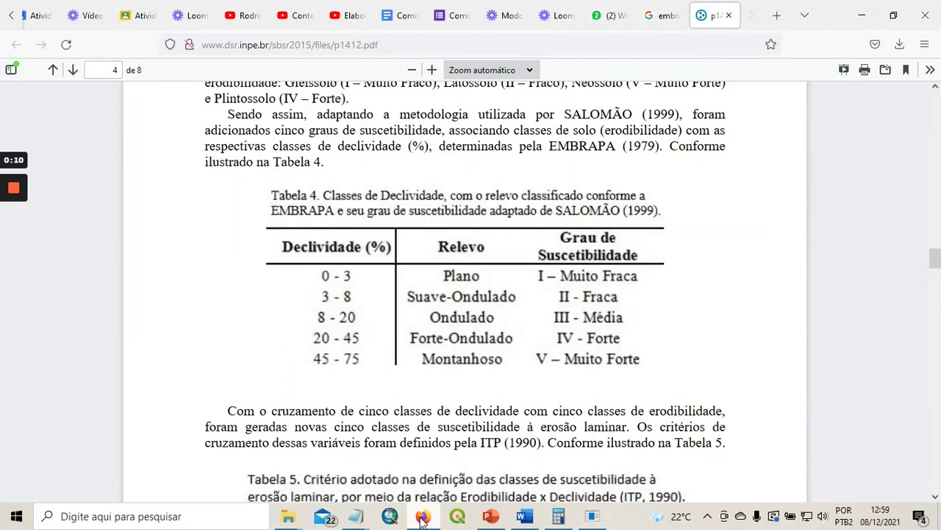
{"action": "left_click", "coordinate": [423, 517]}
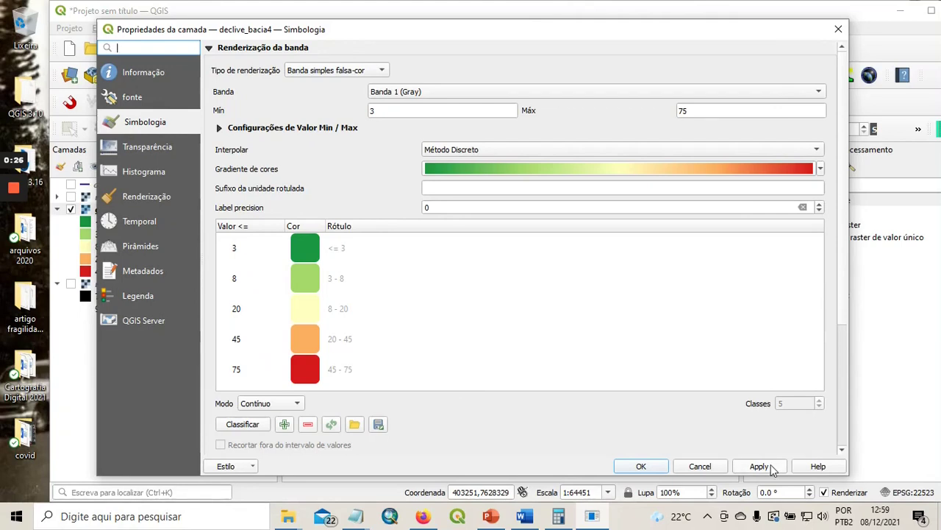
- Label the first slope class ">= 3 (plano)" and the second class "3 - 8 (suave ondulado)"
{"action": "left_click", "coordinate": [351, 252]}
{"action": "left_click", "coordinate": [350, 252]}
{"action": "key", "text": "BackSpace"}
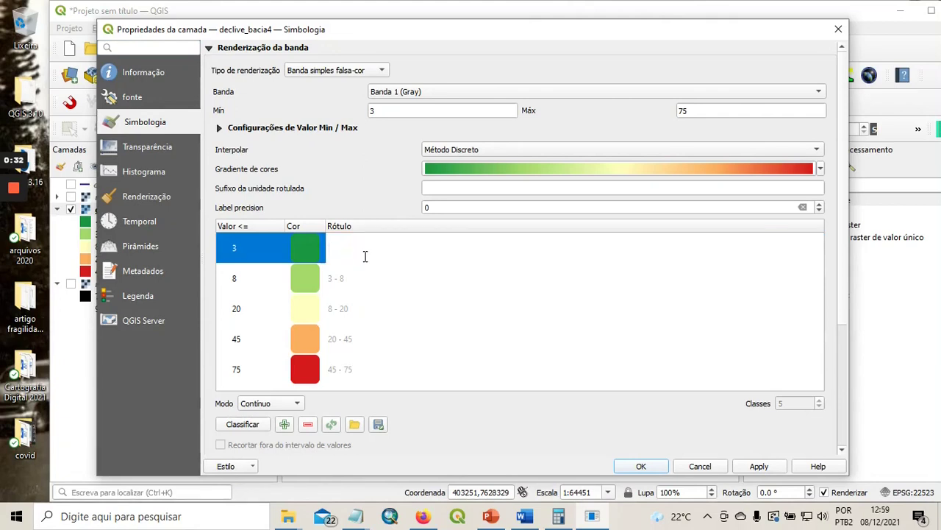
{"action": "type", "text": ">= 3 (plano)"}
{"action": "left_click", "coordinate": [353, 276]}
{"action": "left_click", "coordinate": [353, 276]}
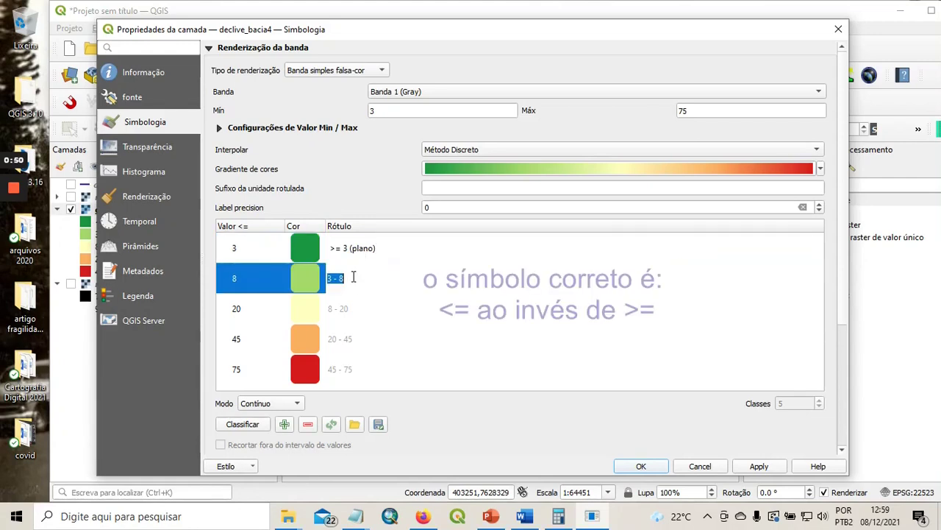
{"action": "left_click", "coordinate": [356, 273]}
{"action": "type", "text": "(suave ondu"}
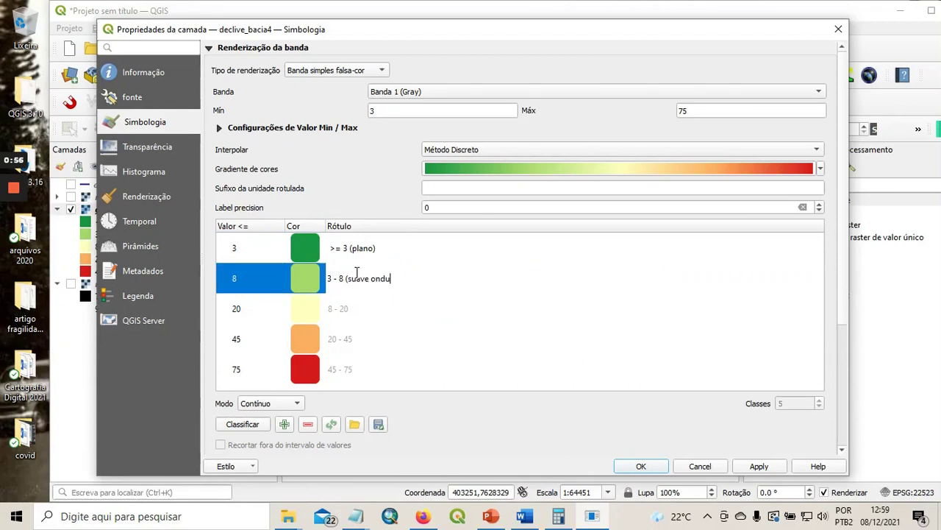
{"action": "type", "text": "lado)"}
- Label the third slope class "8 - 20 (ondulado)" and the fourth class "20 - 45 (forte ondulado)"
{"action": "left_click", "coordinate": [355, 311]}
{"action": "left_click", "coordinate": [355, 311]}
{"action": "left_click", "coordinate": [356, 309]}
{"action": "type", "text": "("}
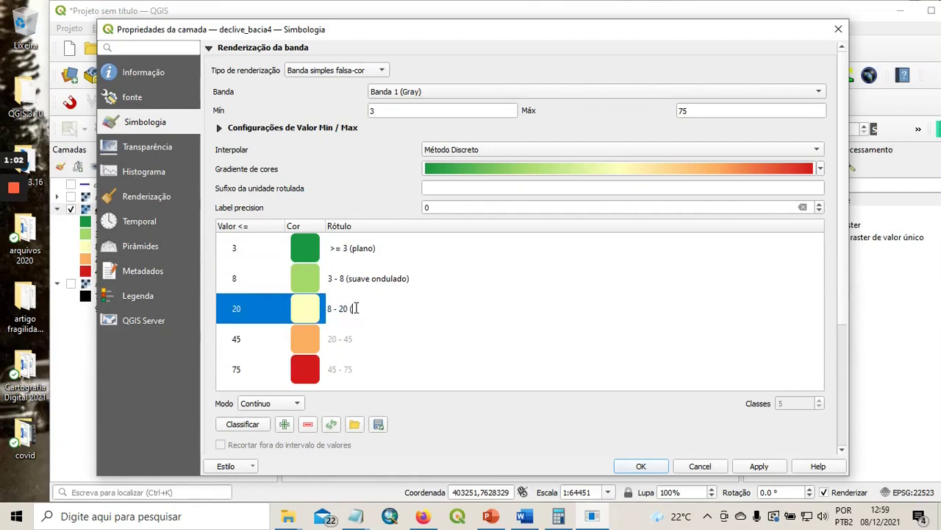
{"action": "type", "text": "ondulado)"}
{"action": "double_click", "coordinate": [365, 340]}
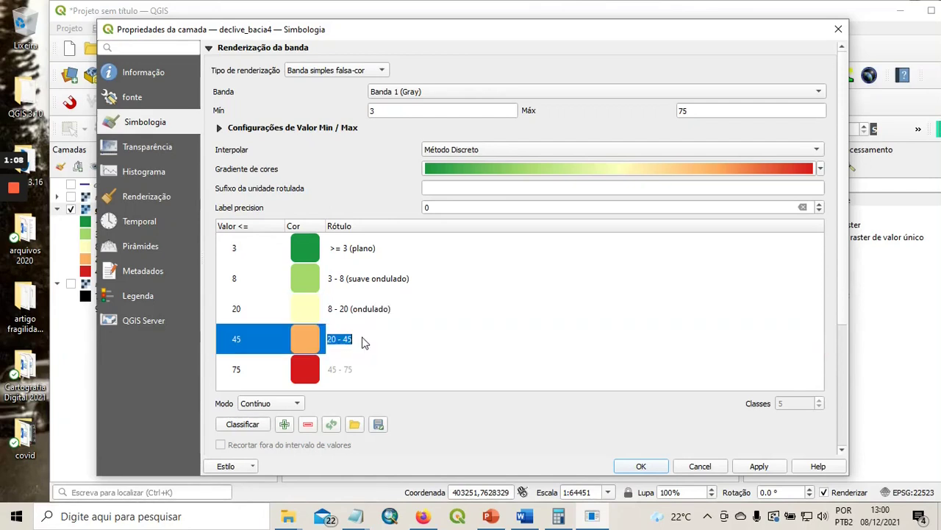
{"action": "left_click", "coordinate": [362, 338]}
{"action": "type", "text": "(forte ondulado)"}
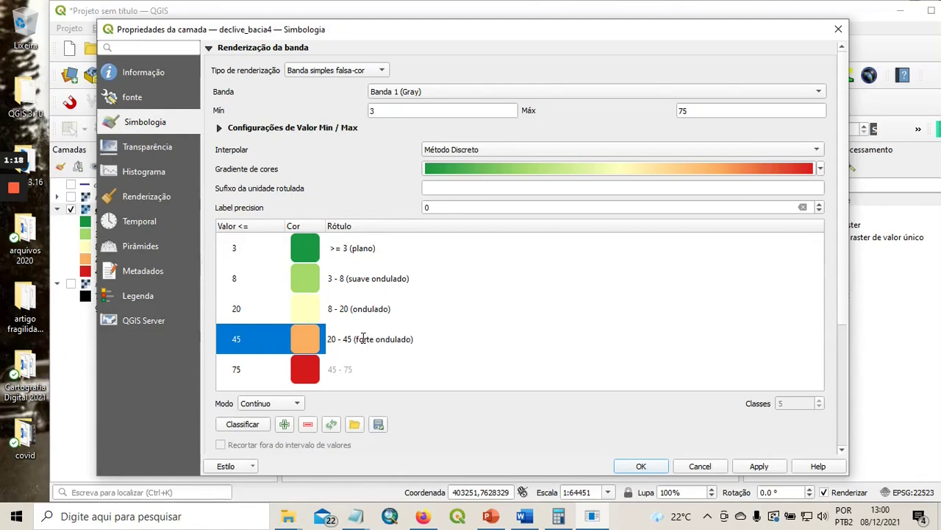
- Label the fifth slope class "45 - 75 (montanhoso)" and apply the symbology to declive_bacia4
{"action": "double_click", "coordinate": [361, 369]}
{"action": "left_click", "coordinate": [361, 368]}
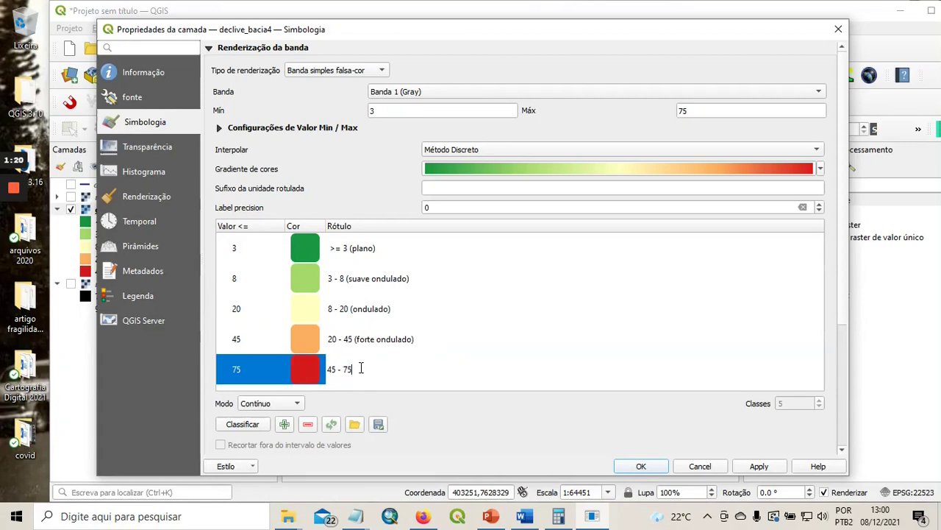
{"action": "type", "text": "(montanhoso)"}
{"action": "left_click", "coordinate": [760, 466]}
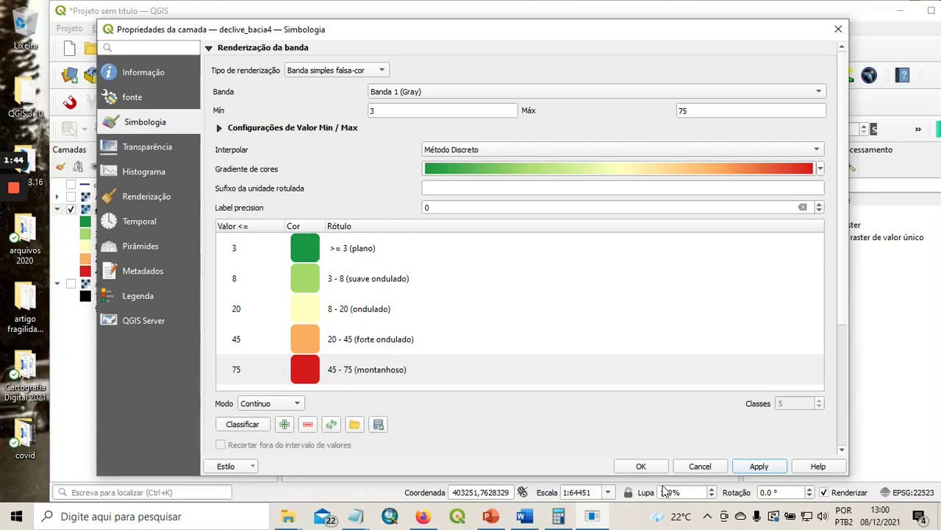
{"action": "left_click", "coordinate": [640, 466]}
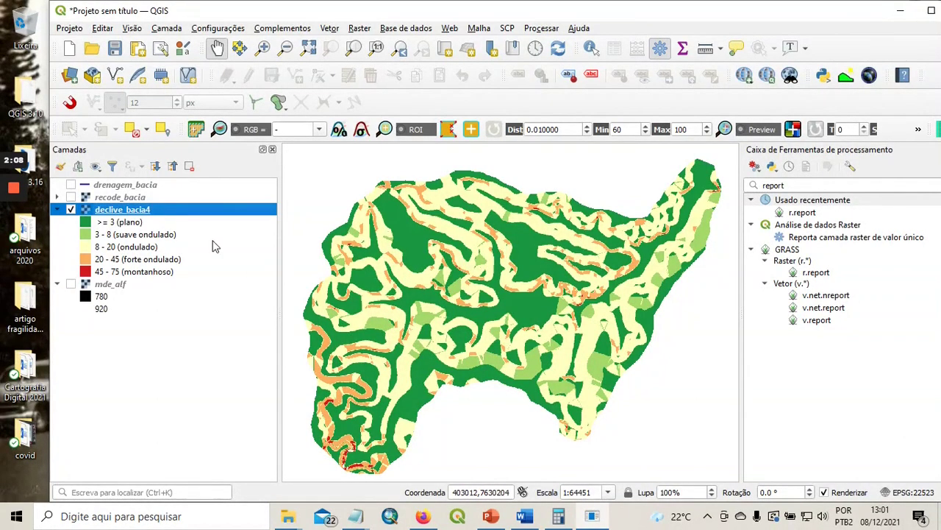
- Compare the slope map with drenagem_bacia and recode_bacia by showing both layers temporarily
{"action": "left_click", "coordinate": [70, 185]}
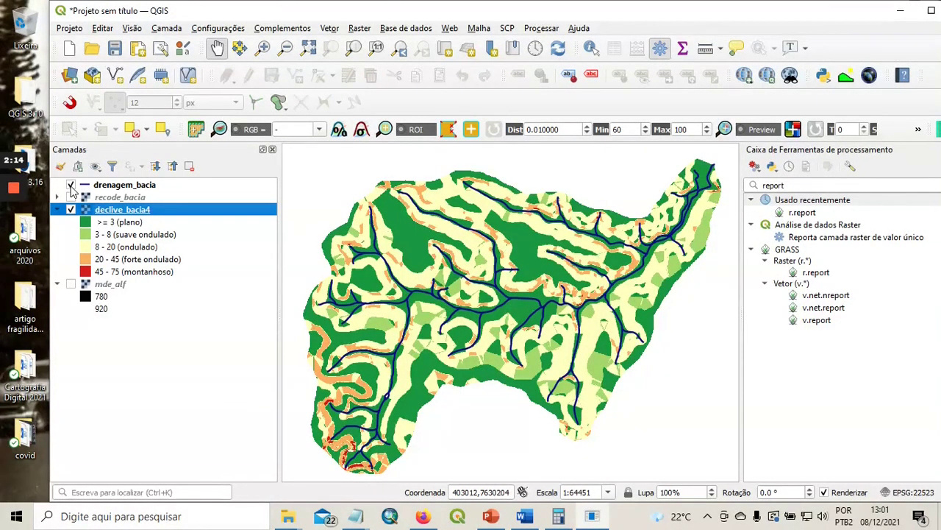
{"action": "left_click", "coordinate": [71, 197]}
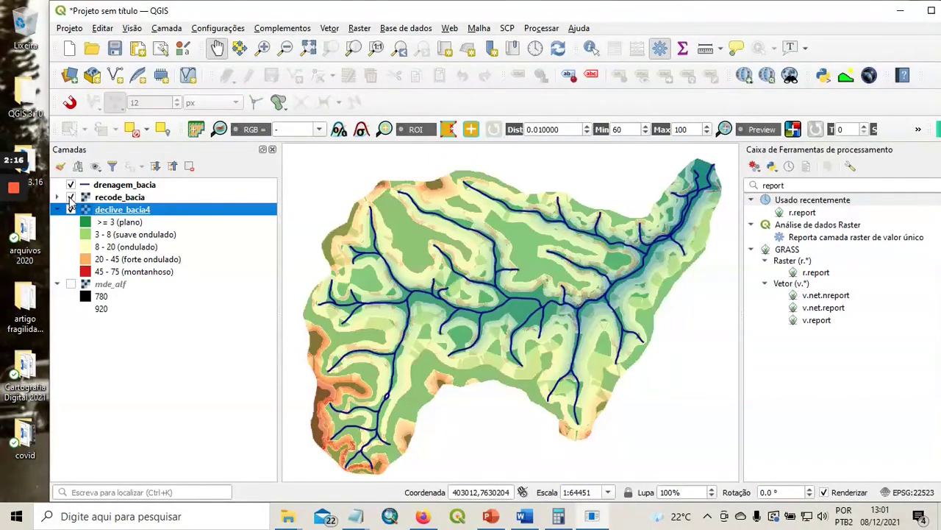
{"action": "left_click", "coordinate": [71, 197]}
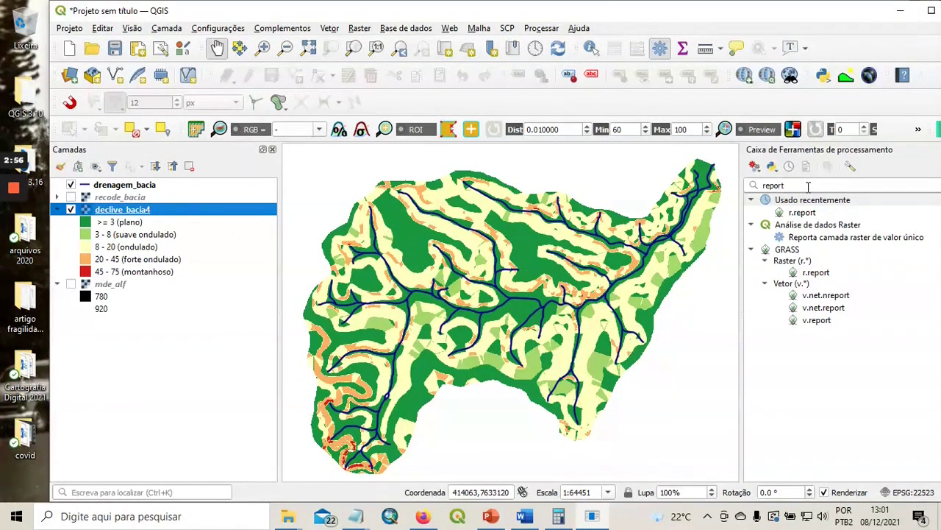
{"action": "left_click", "coordinate": [71, 186]}
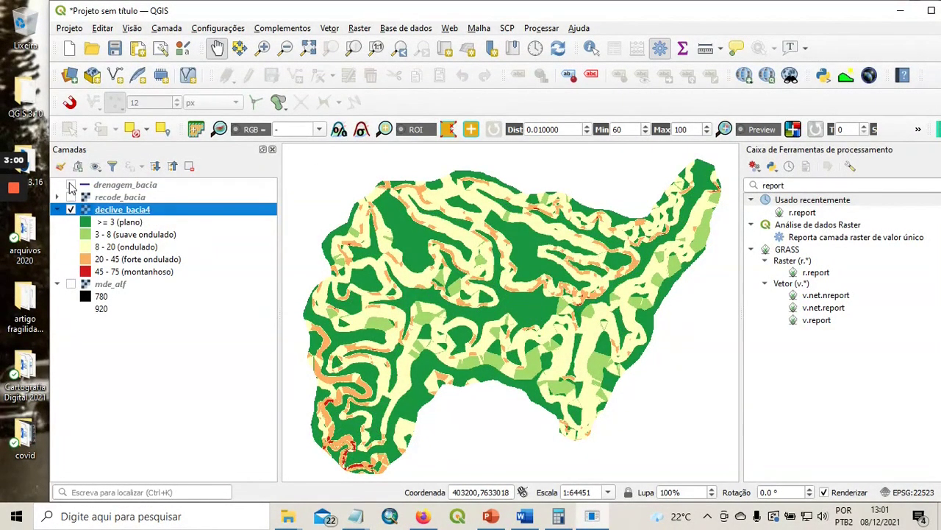
- Find the recode algorithm in the processing toolbox and open r.recode for declive_bacia4
{"action": "left_click", "coordinate": [800, 185]}
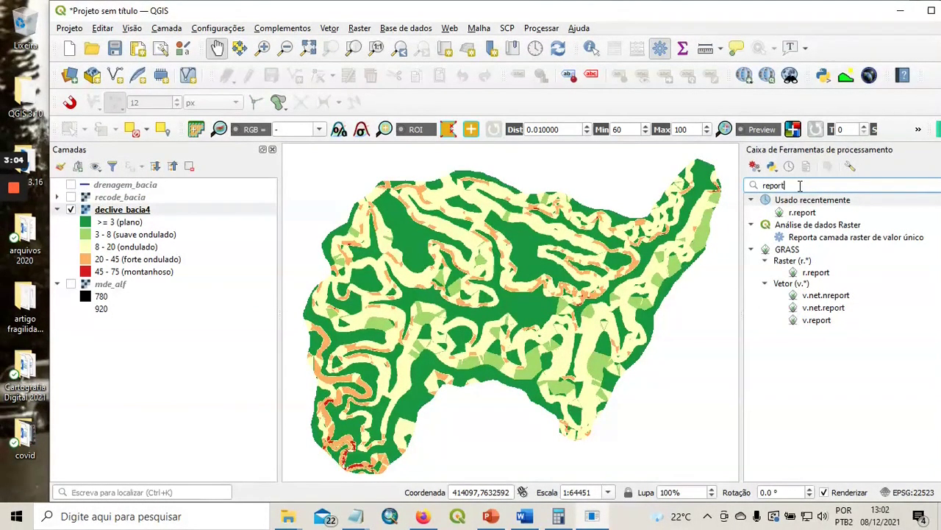
{"action": "key", "text": "BackSpace"}
{"action": "key", "text": "BackSpace"}
{"action": "key", "text": "BackSpace"}
{"action": "key", "text": "BackSpace"}
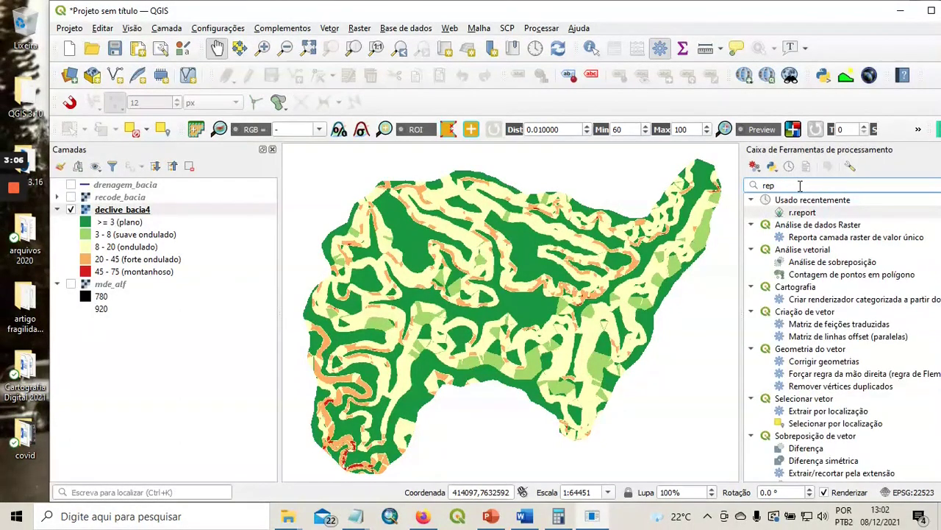
{"action": "type", "text": "code"}
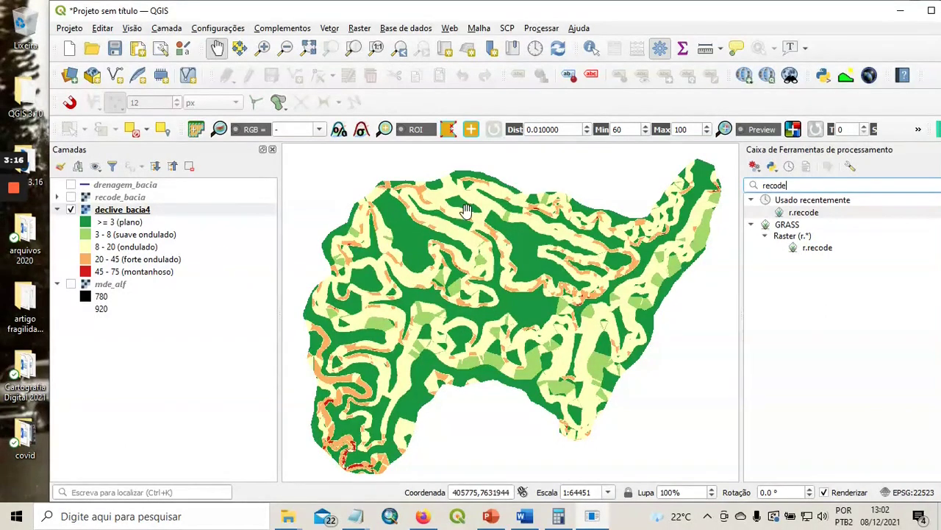
{"action": "left_click", "coordinate": [817, 214]}
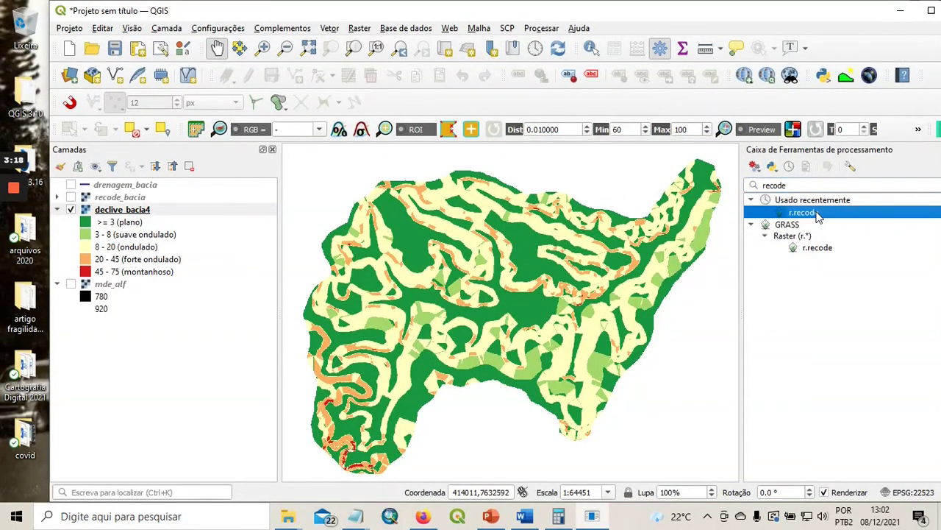
{"action": "double_click", "coordinate": [818, 213]}
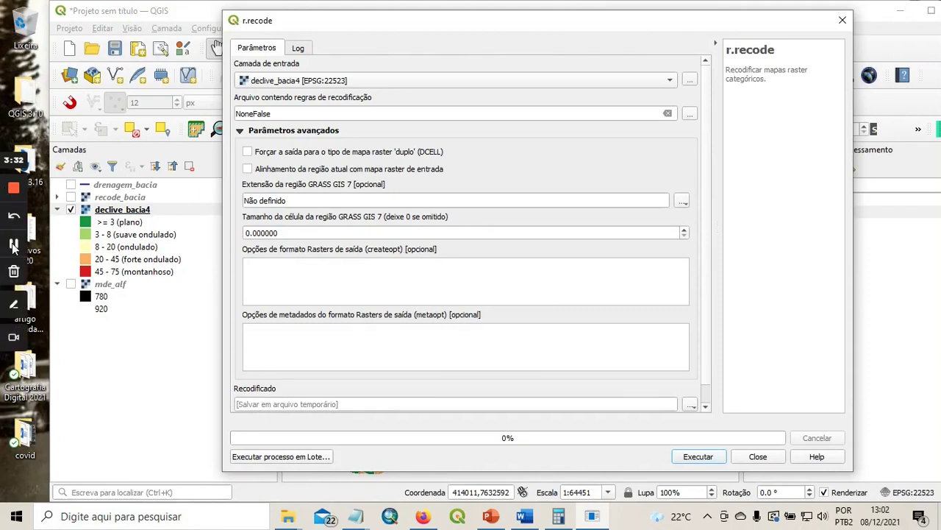
{"action": "left_click", "coordinate": [15, 243]}
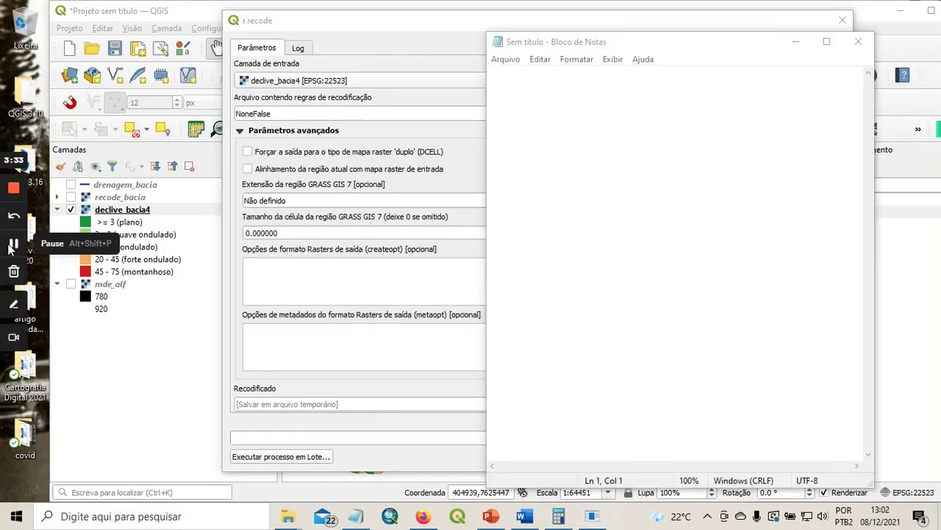
- Save the blank Notepad document as regra_declividade2 in the artigo fragilidade apa folder
{"action": "left_click", "coordinate": [536, 106]}
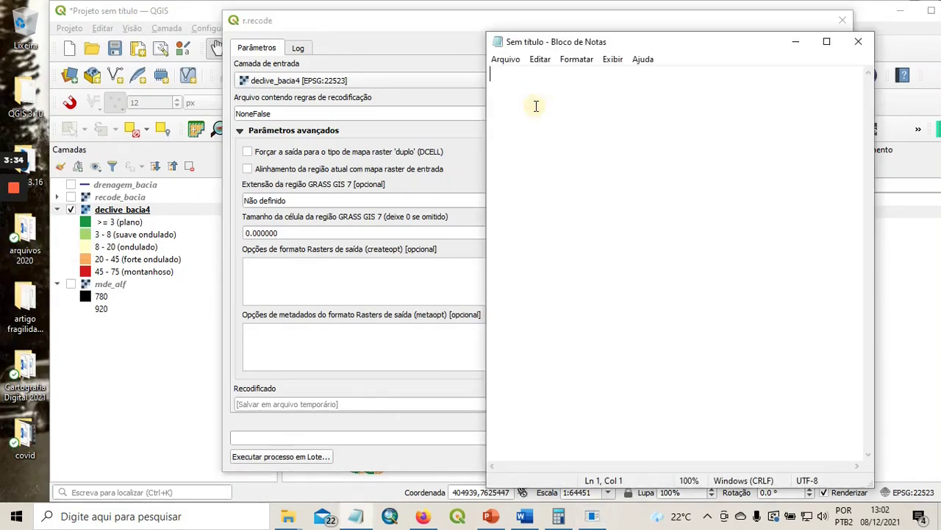
{"action": "left_click", "coordinate": [506, 62]}
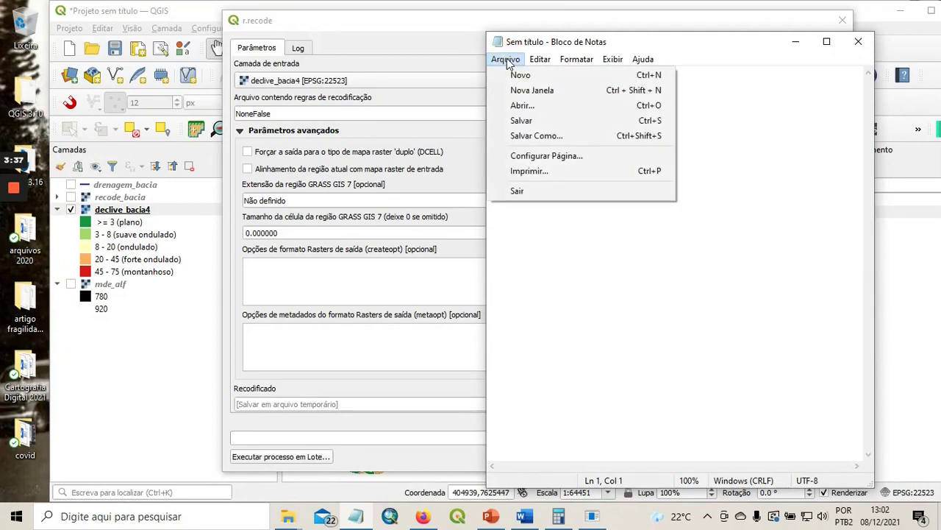
{"action": "left_click", "coordinate": [546, 133]}
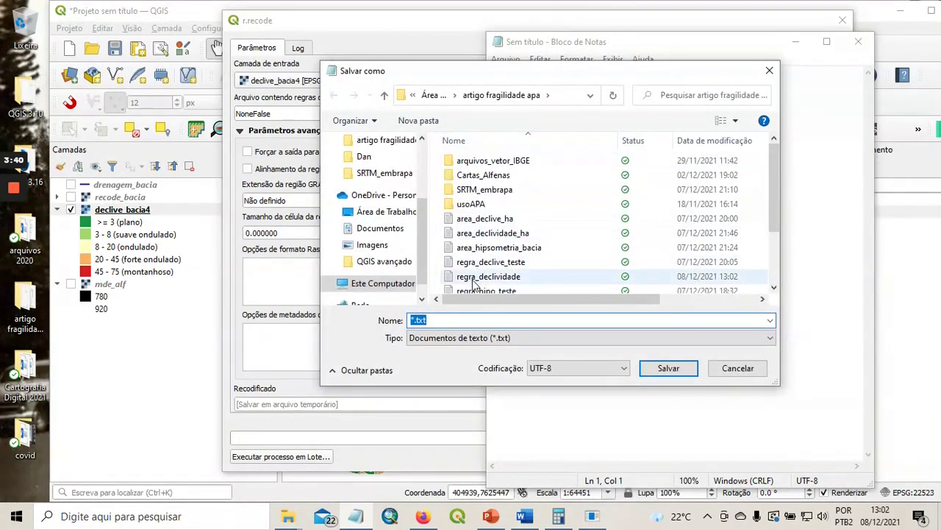
{"action": "left_click", "coordinate": [490, 281]}
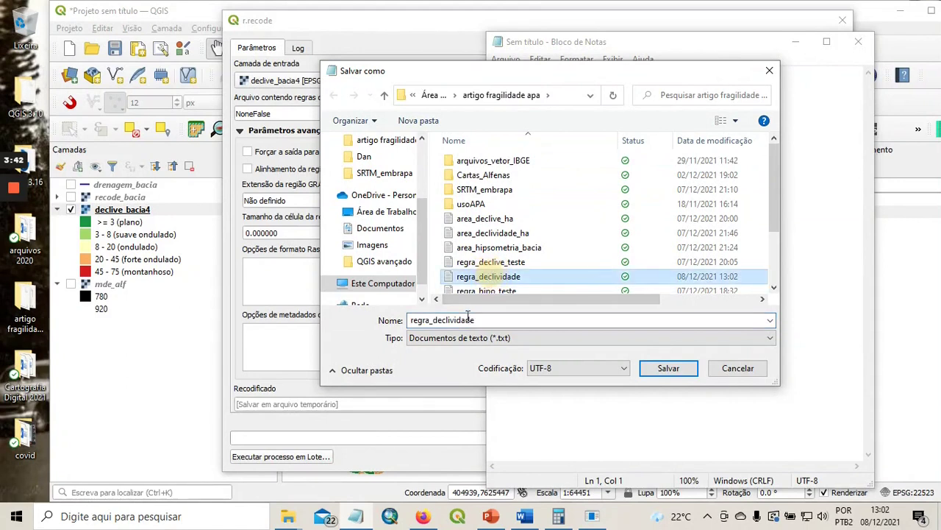
{"action": "left_click", "coordinate": [475, 320]}
{"action": "left_click", "coordinate": [475, 320]}
{"action": "type", "text": "2"}
{"action": "key", "text": "Tab"}
{"action": "left_click", "coordinate": [679, 370]}
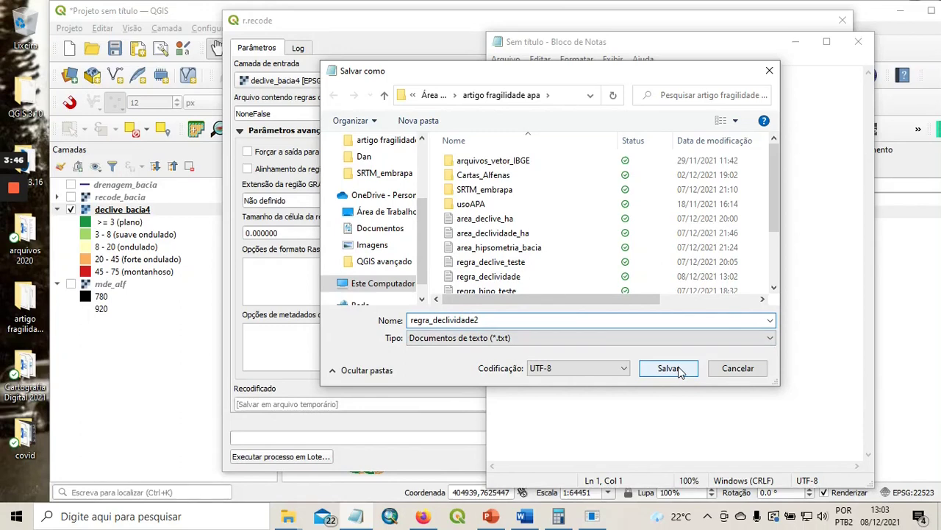
{"action": "left_click", "coordinate": [679, 369]}
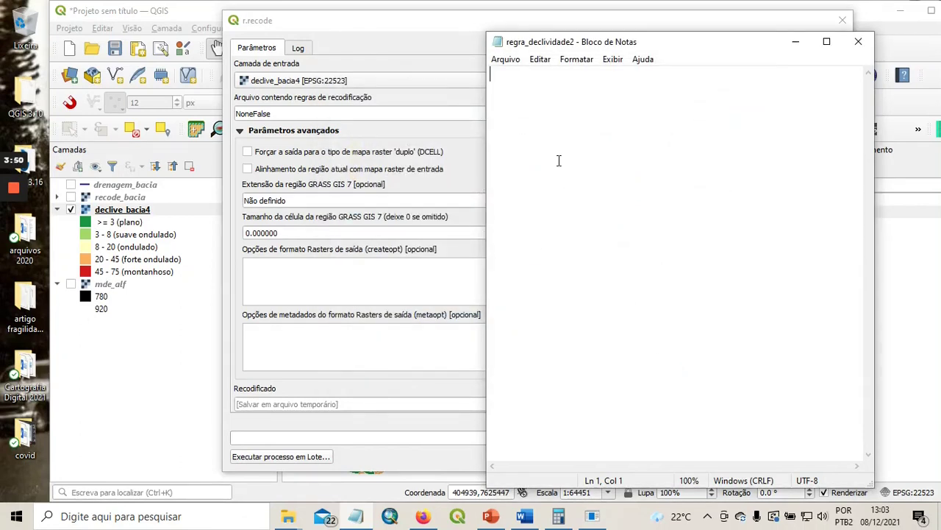
- Write the first two recode rules, 0:3:1 and 3:8:2, on separate lines of regra_declividade2
{"action": "type", "text": "0"}
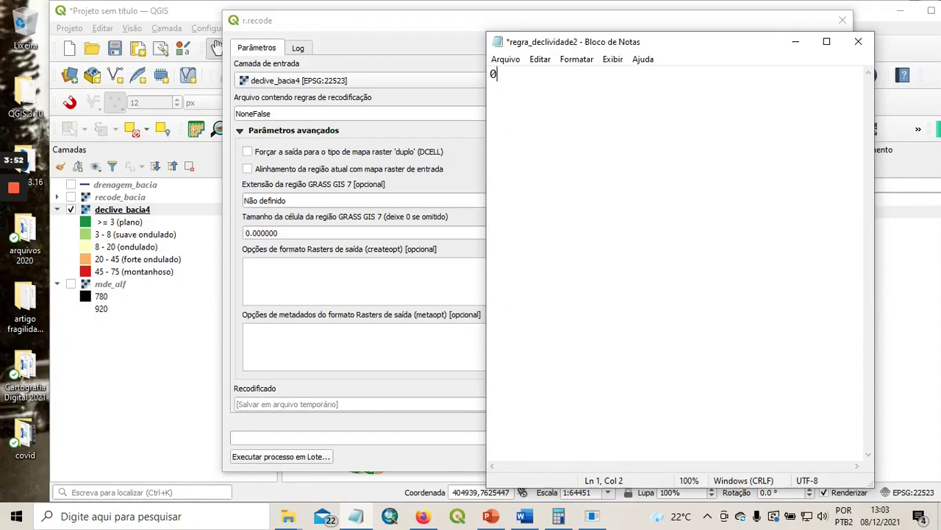
{"action": "type", "text": ":3"}
{"action": "type", "text": ":"}
{"action": "type", "text": "1 "}
{"action": "type", "text": "3:"}
{"action": "type", "text": "8"}
{"action": "type", "text": ":"}
{"action": "type", "text": "2"}
{"action": "key", "text": "Return"}
- Add the rules 8:20:3, 20:45:4 and 45:75:5 plus a closing line "end", and save the rules file
{"action": "type", "text": "8:20:3"}
{"action": "key", "text": "Return"}
{"action": "type", "text": "20:45:4"}
{"action": "key", "text": "Return"}
{"action": "type", "text": "45"}
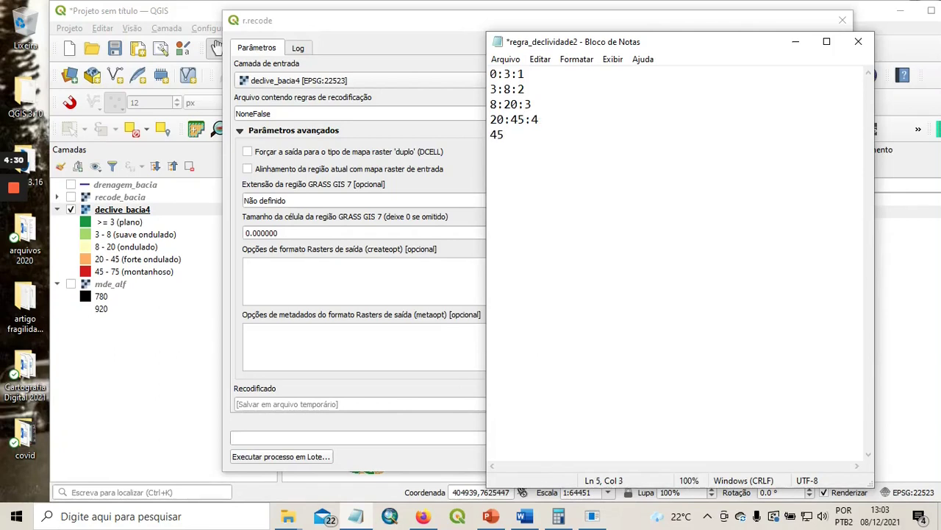
{"action": "type", "text": ":75:5"}
{"action": "key", "text": "Return"}
{"action": "type", "text": "end"}
{"action": "left_click", "coordinate": [505, 59]}
{"action": "left_click", "coordinate": [521, 121]}
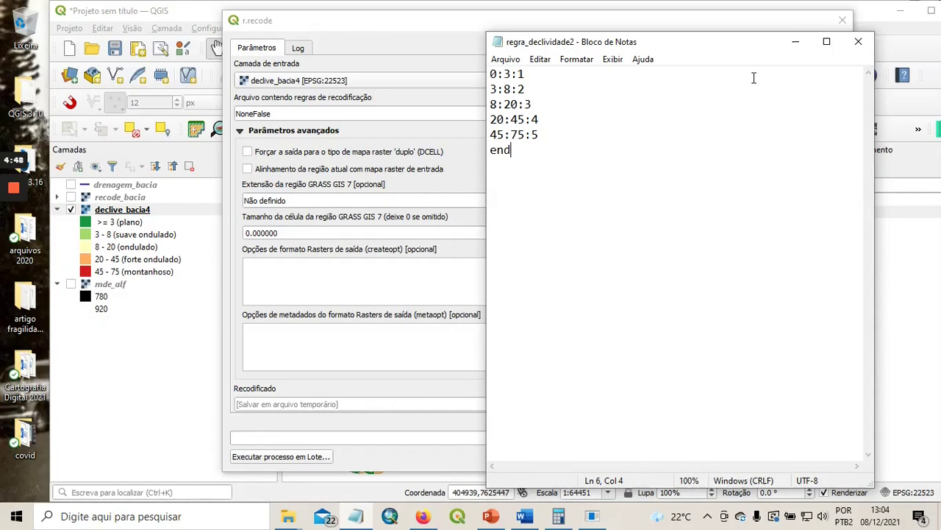
- Return to r.recode and load regra_declividade2.txt from artigo fragilidade apa as the recode rules file
{"action": "left_click", "coordinate": [794, 42]}
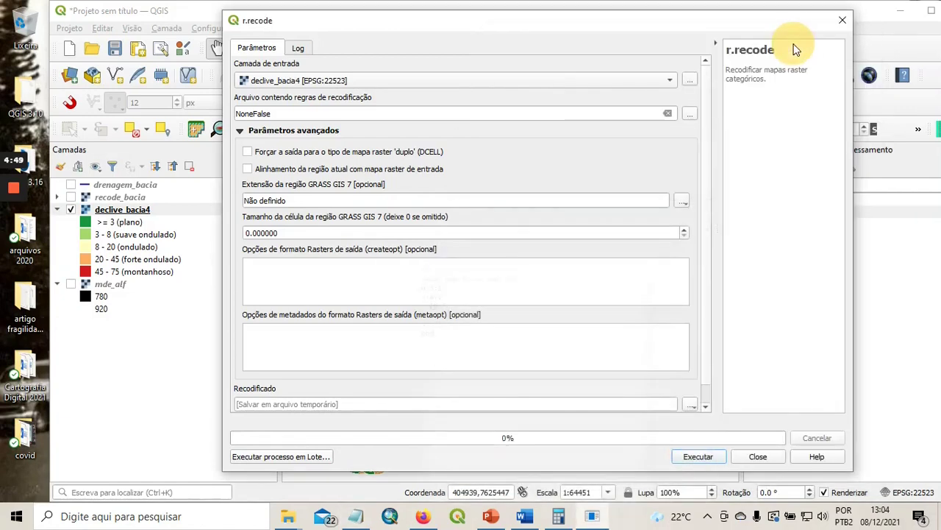
{"action": "left_click", "coordinate": [689, 116]}
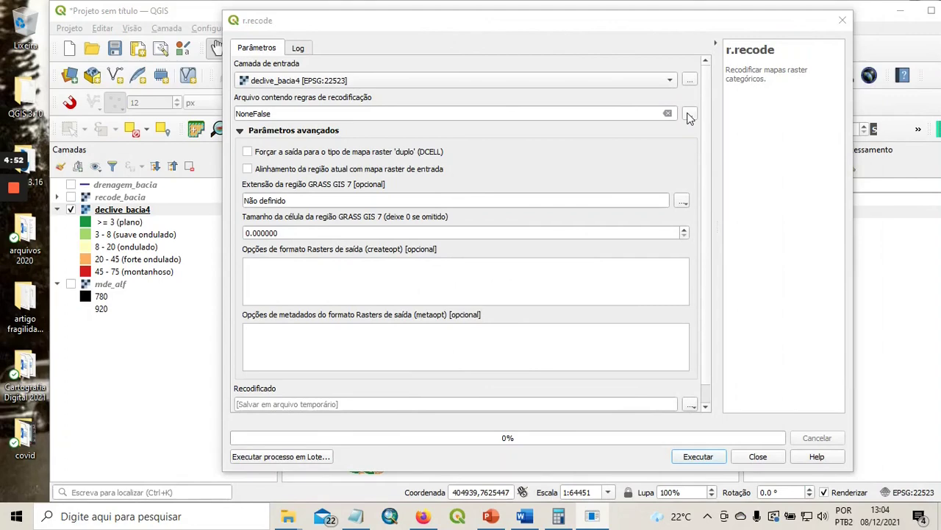
{"action": "left_click", "coordinate": [309, 145]}
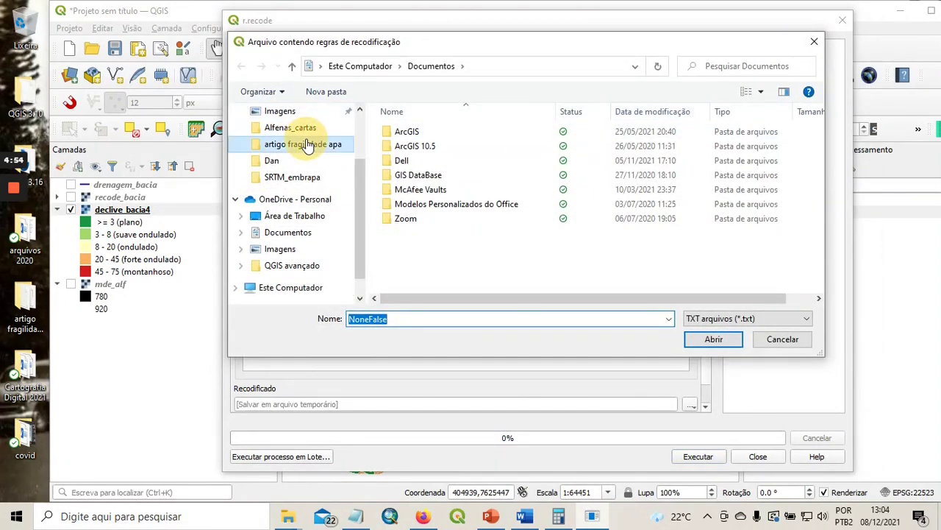
{"action": "scroll", "coordinate": [492, 208], "scroll_direction": "down", "scroll_amount": 1}
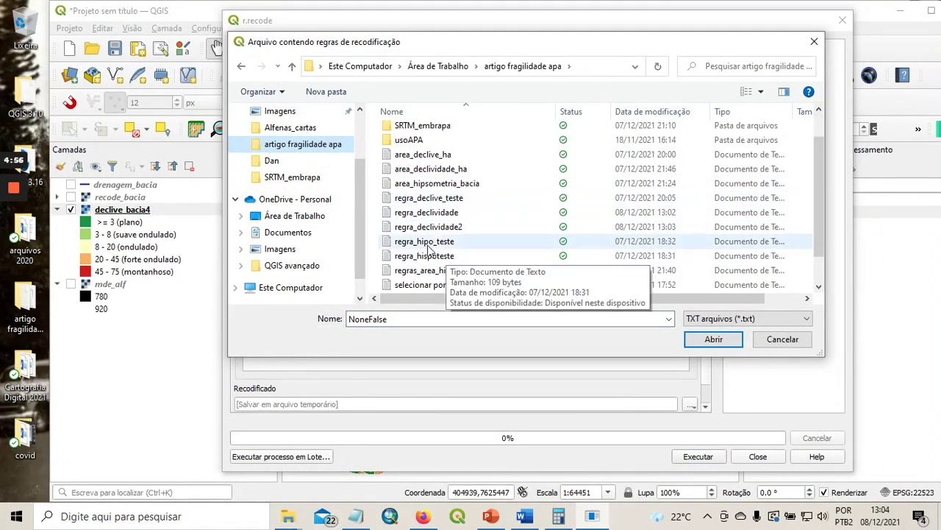
{"action": "left_click", "coordinate": [441, 226]}
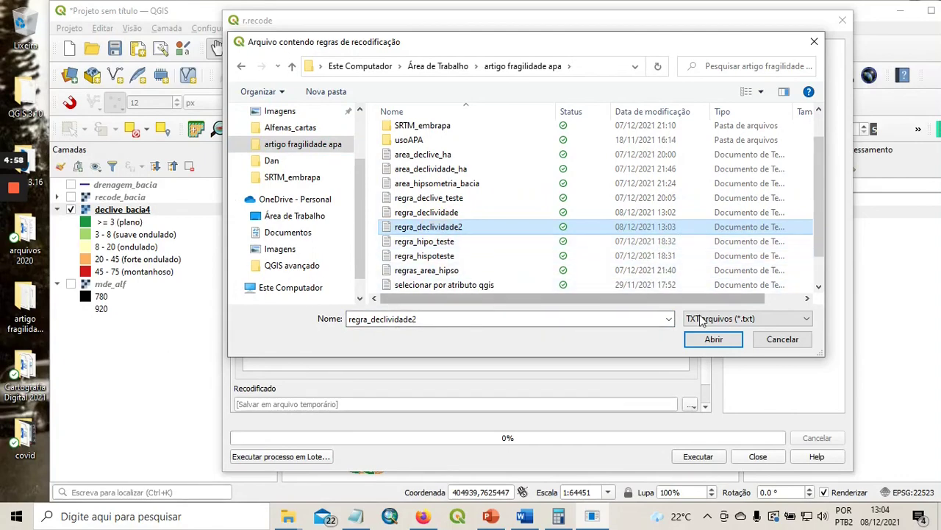
{"action": "left_click", "coordinate": [713, 340]}
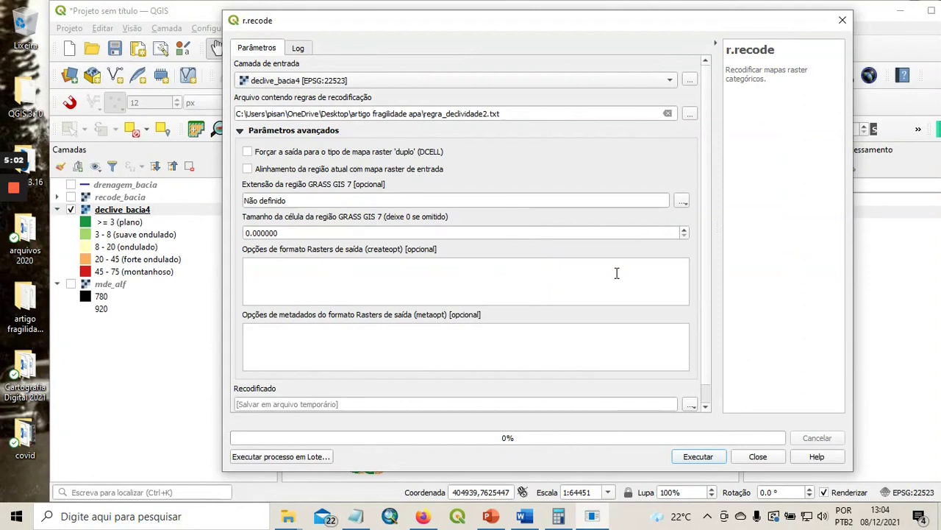
{"action": "scroll", "coordinate": [702, 288], "scroll_direction": "down", "scroll_amount": 1}
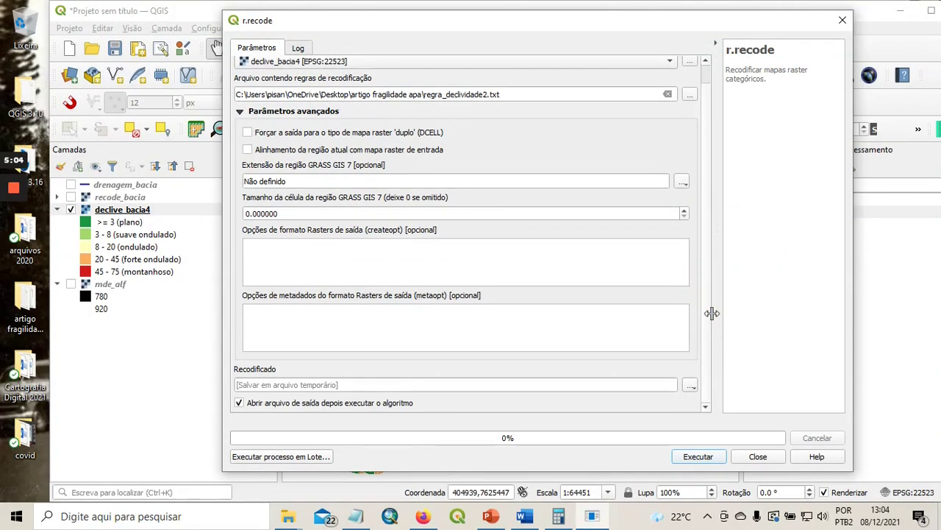
- Set the recoded output file to recode_bacia2.tif in artigo fragilidade apa and run r.recode
{"action": "left_click", "coordinate": [691, 384]}
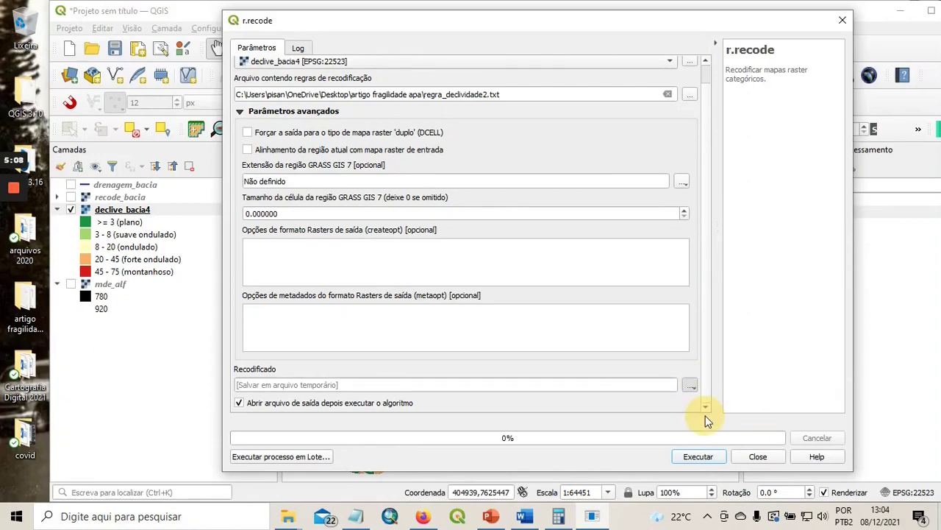
{"action": "left_click", "coordinate": [706, 415]}
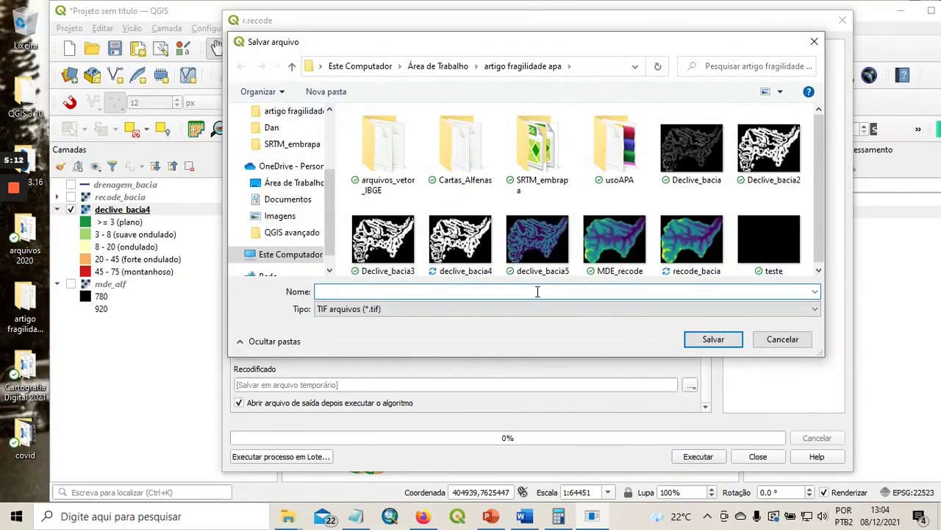
{"action": "left_click", "coordinate": [692, 246]}
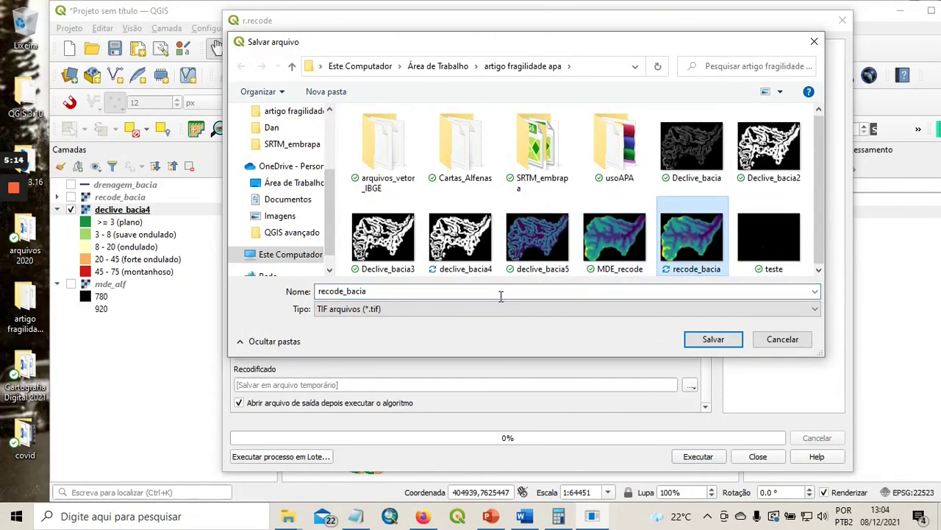
{"action": "left_click", "coordinate": [414, 290]}
{"action": "left_click", "coordinate": [414, 290]}
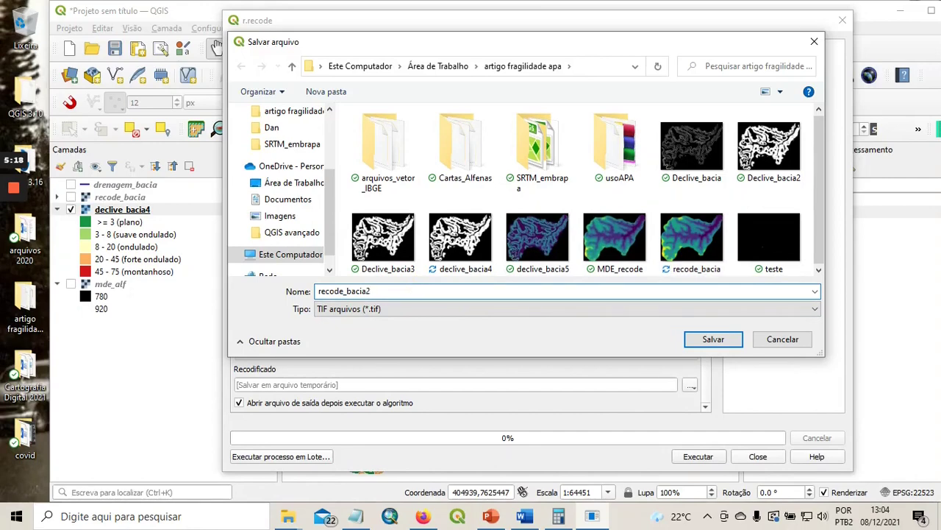
{"action": "left_click", "coordinate": [712, 339]}
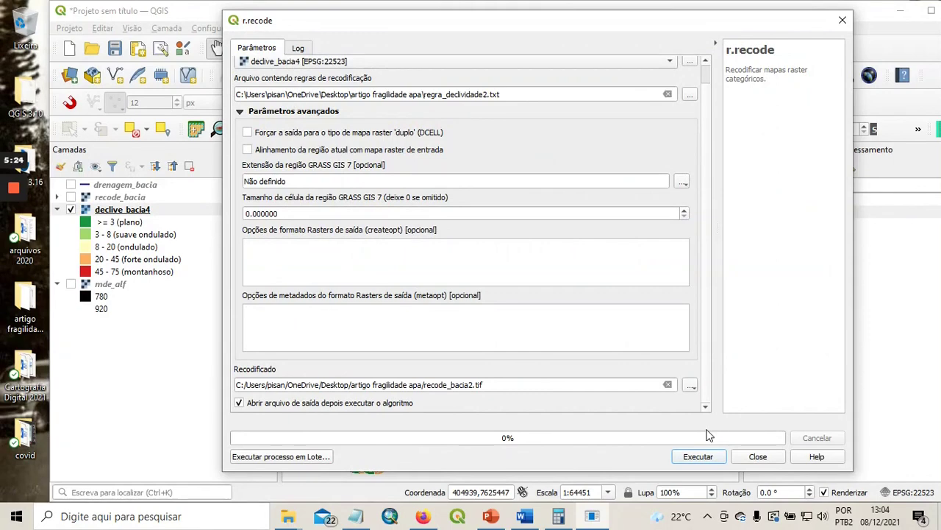
{"action": "left_click", "coordinate": [698, 456]}
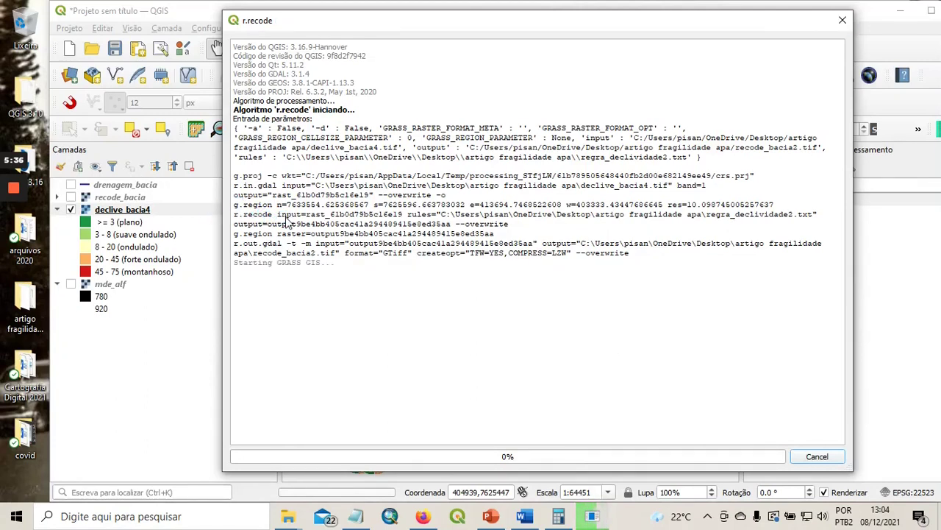
{"action": "mouse_move", "coordinate": [18, 240]}
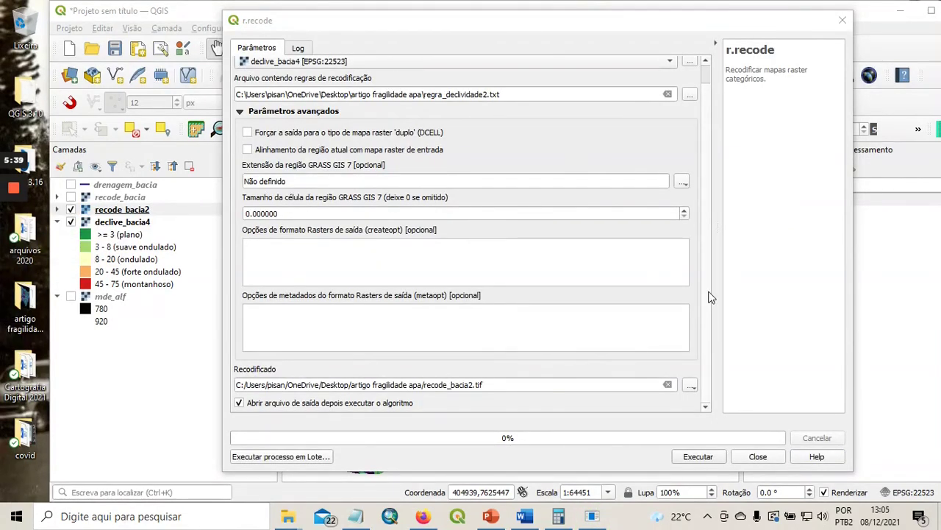
- Change the recoded output file to recode_bacia_declividade2.tif in the same folder, run r.recode again and close its dialog
{"action": "left_click", "coordinate": [689, 385]}
{"action": "left_click", "coordinate": [719, 424]}
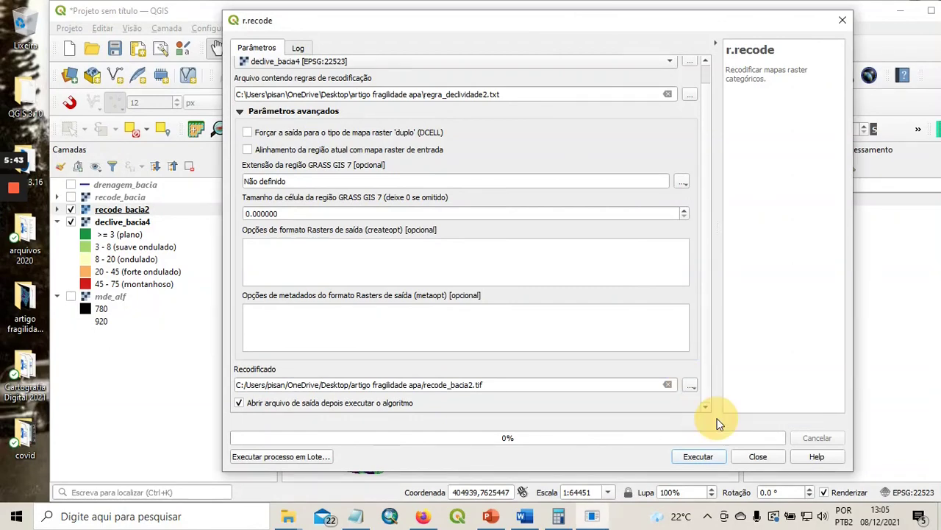
{"action": "left_click_drag", "start_coordinate": [825, 222], "coordinate": [821, 240]}
{"action": "left_click", "coordinate": [770, 180]}
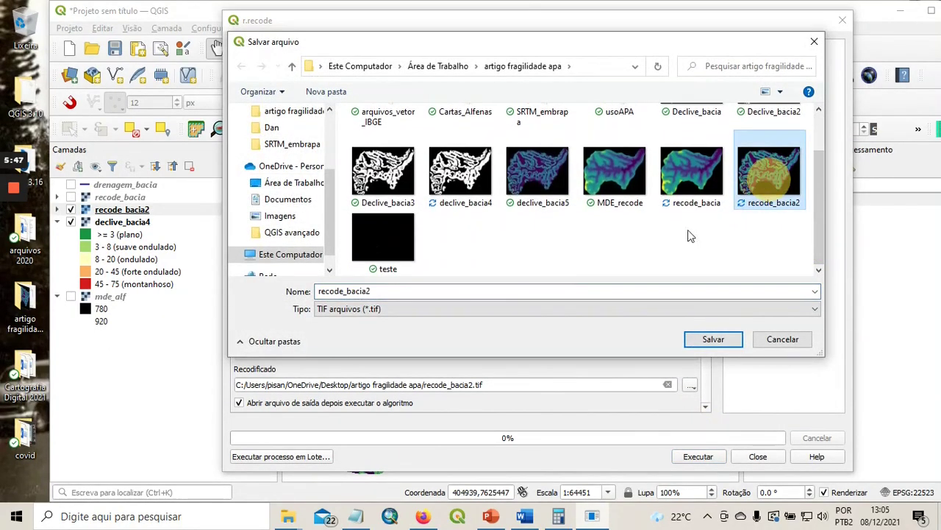
{"action": "double_click", "coordinate": [406, 293]}
{"action": "key", "text": "Home"}
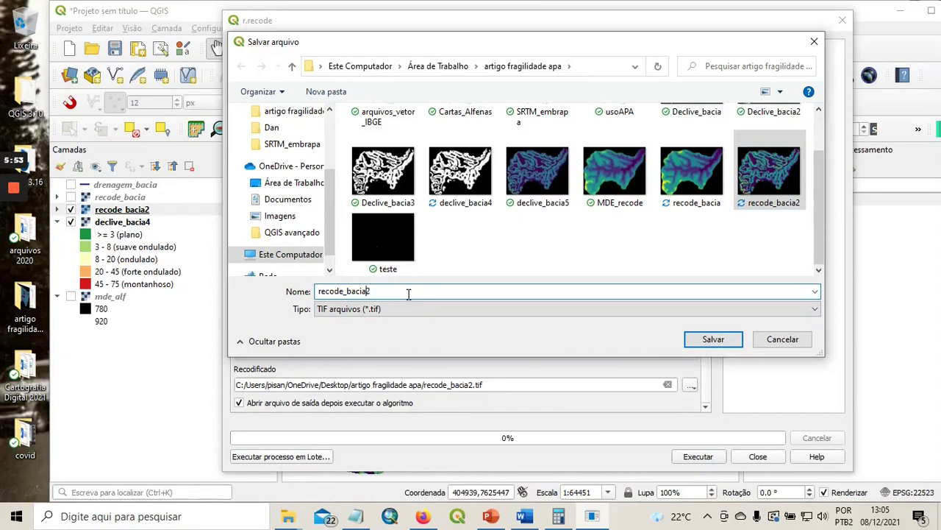
{"action": "type", "text": "_declividade"}
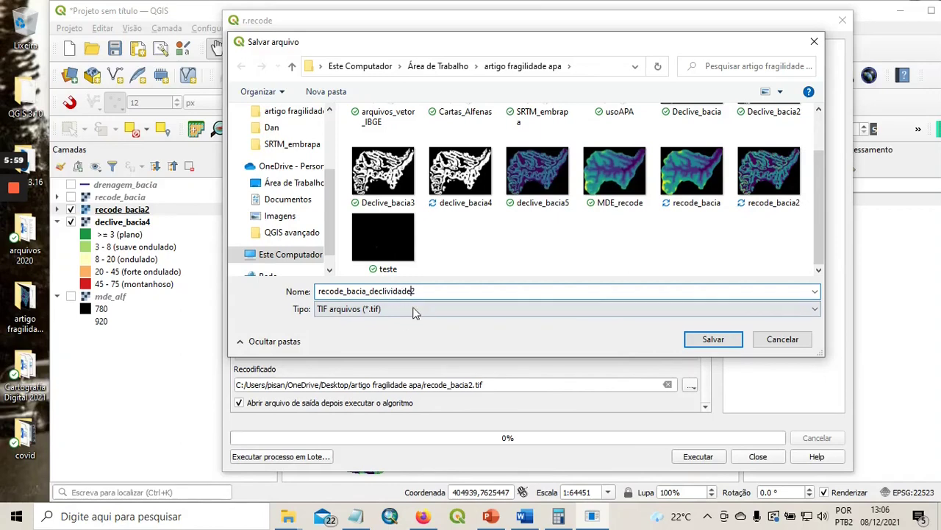
{"action": "left_click", "coordinate": [713, 339]}
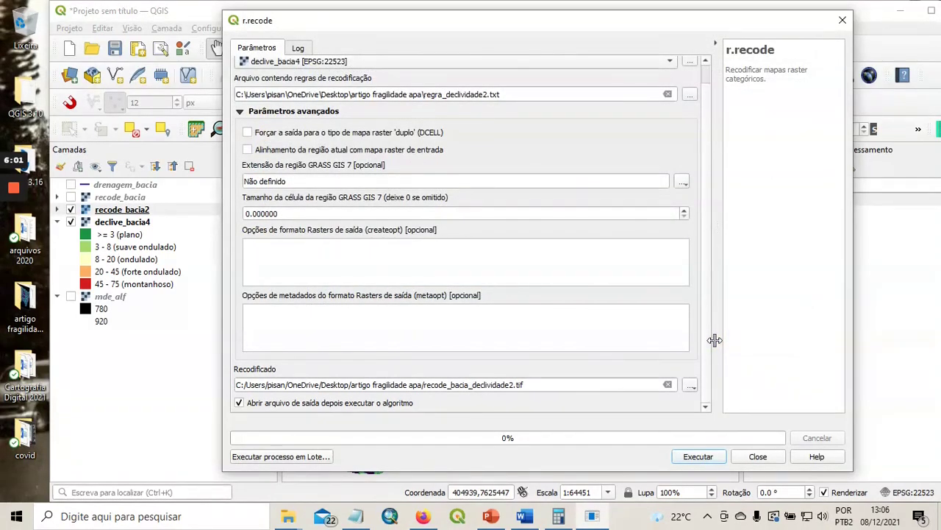
{"action": "left_click", "coordinate": [704, 456]}
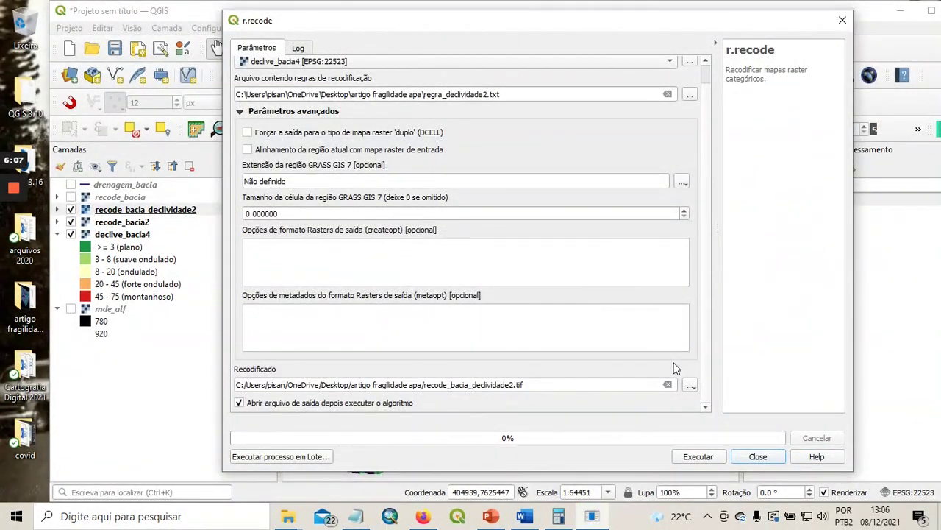
{"action": "left_click", "coordinate": [757, 457]}
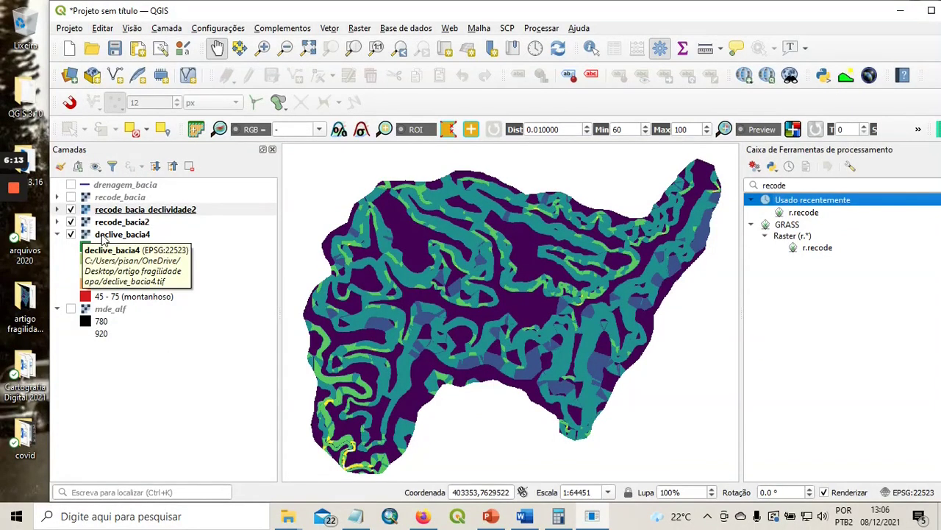
- Remove the redundant recode_bacia2 layer from the project
{"action": "left_click", "coordinate": [75, 211]}
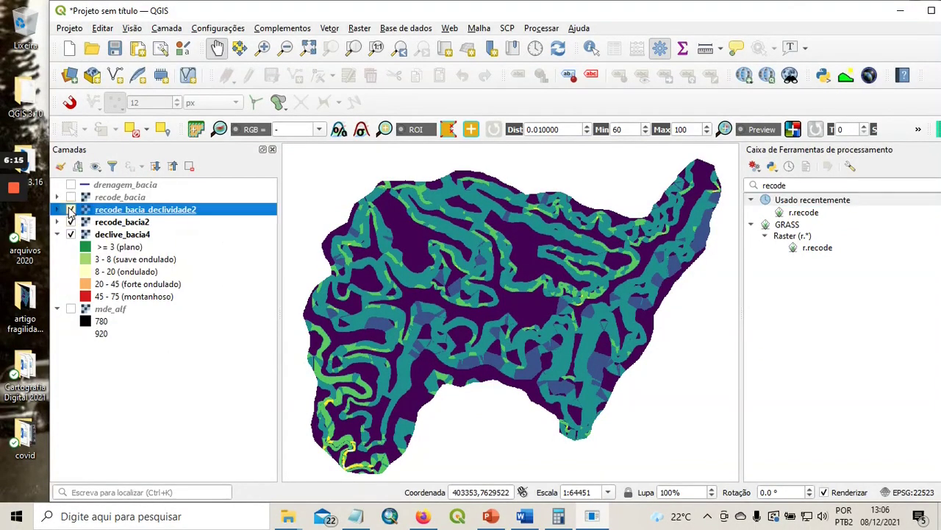
{"action": "right_click", "coordinate": [122, 224]}
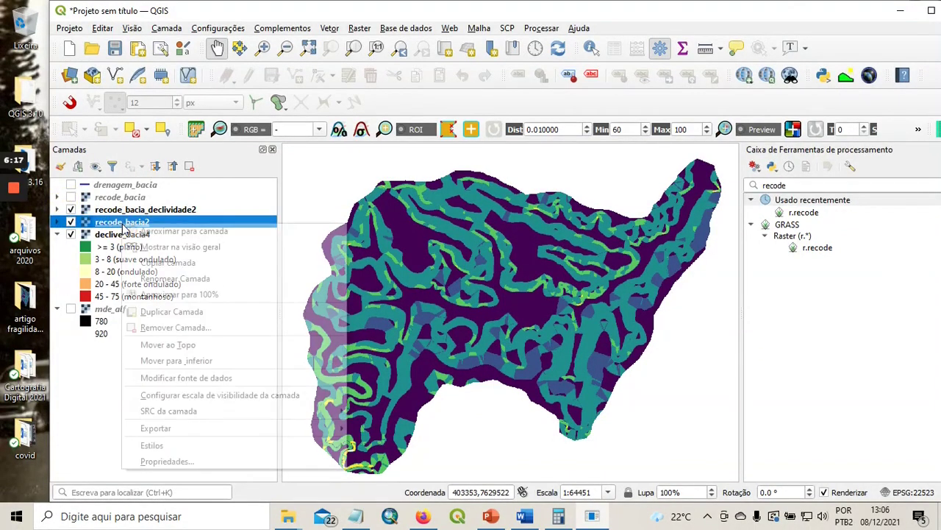
{"action": "left_click", "coordinate": [195, 329]}
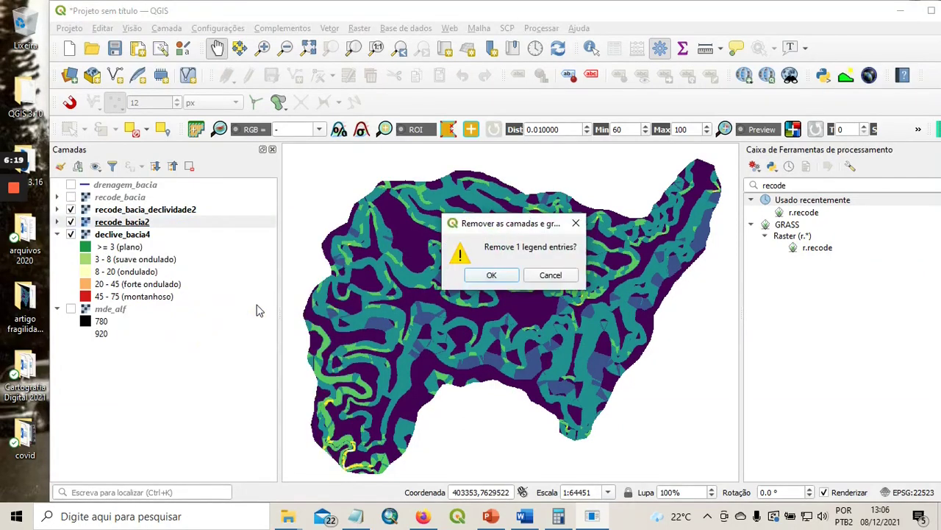
{"action": "left_click", "coordinate": [491, 275]}
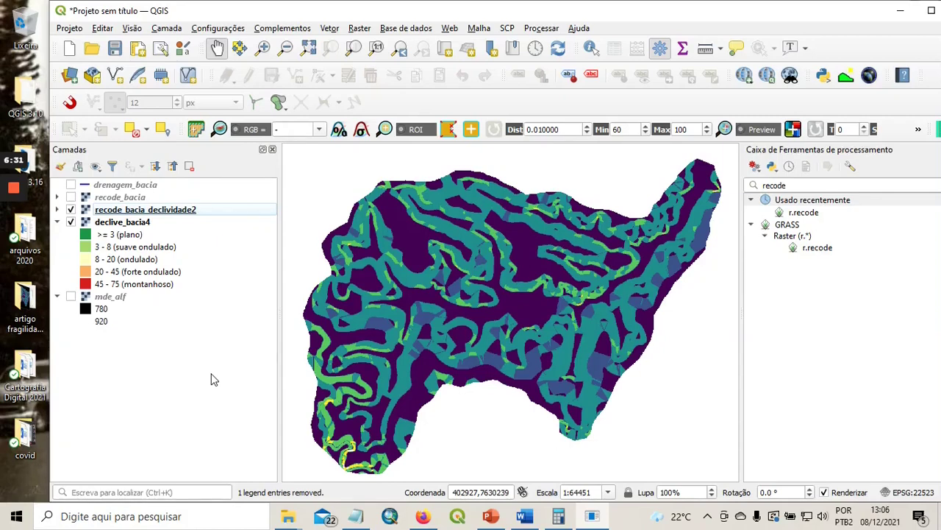
- Expand the legend of recode_bacia_declividade2 and change the layer's render type to Banda simples falsa-cor
{"action": "left_click", "coordinate": [57, 211]}
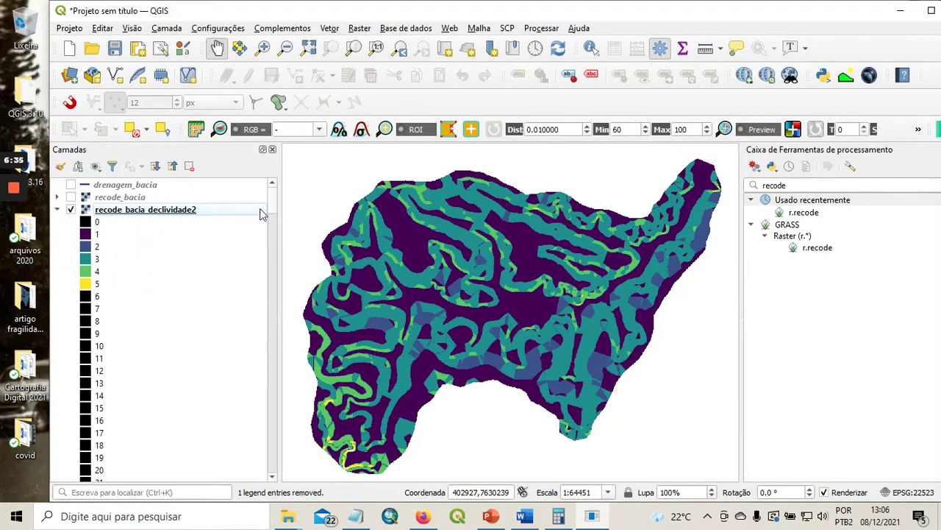
{"action": "right_click", "coordinate": [183, 211]}
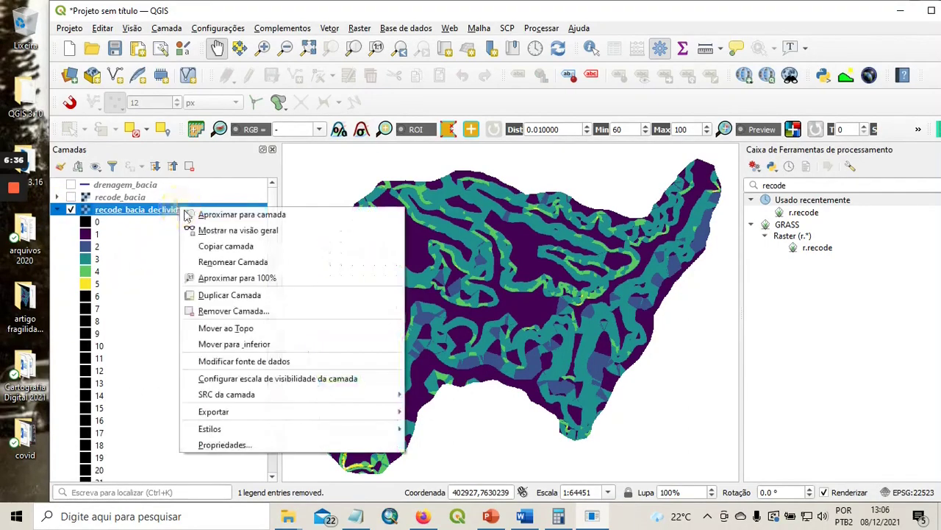
{"action": "left_click", "coordinate": [238, 442]}
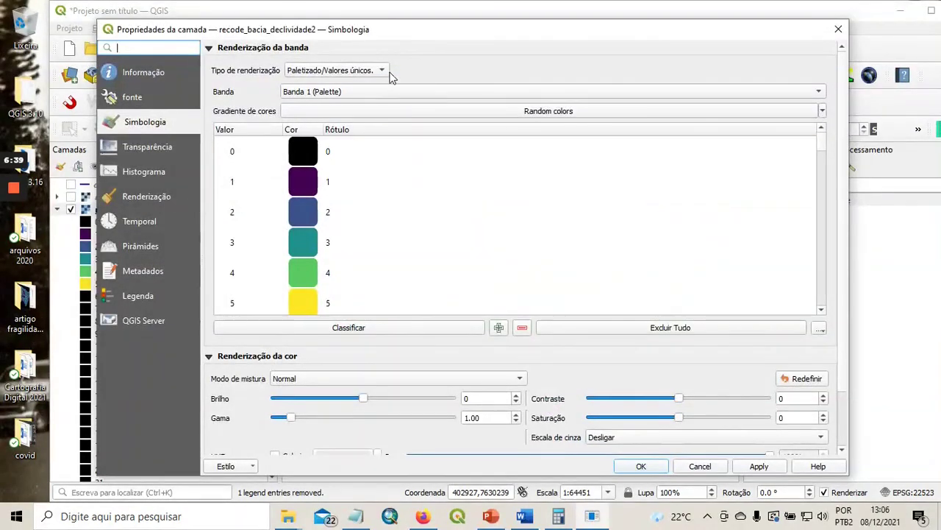
{"action": "left_click", "coordinate": [386, 70]}
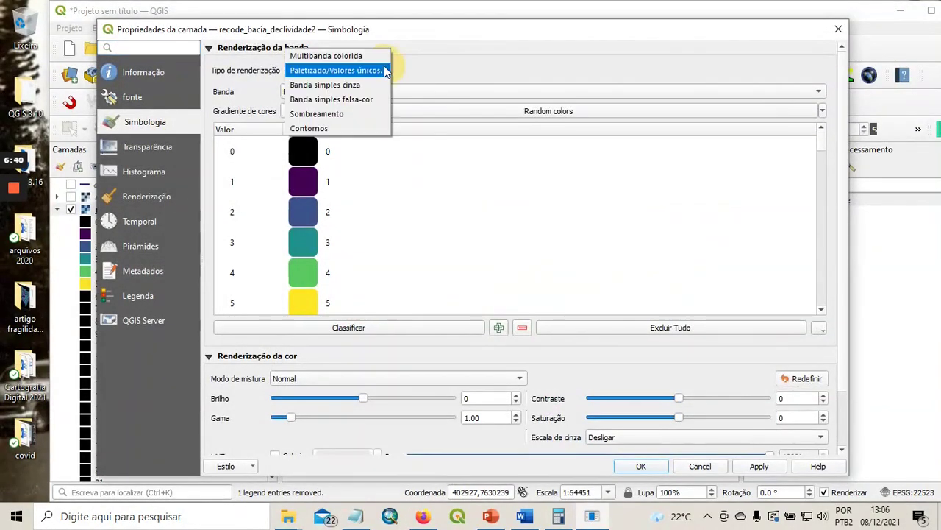
{"action": "left_click", "coordinate": [366, 100]}
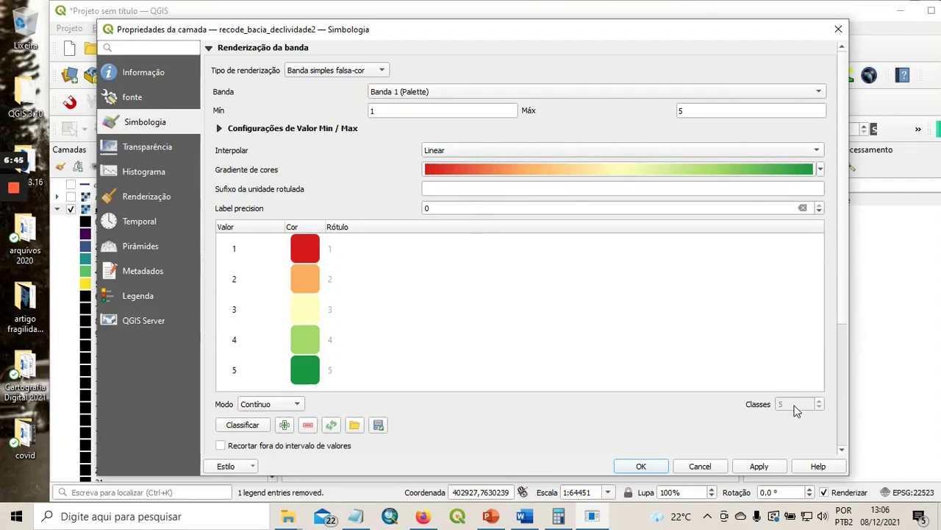
- Invert the red-to-green color ramp of recode_bacia_declividade2, apply it, and toggle the layer's visibility to compare it with declive_bacia4
{"action": "left_click", "coordinate": [645, 166]}
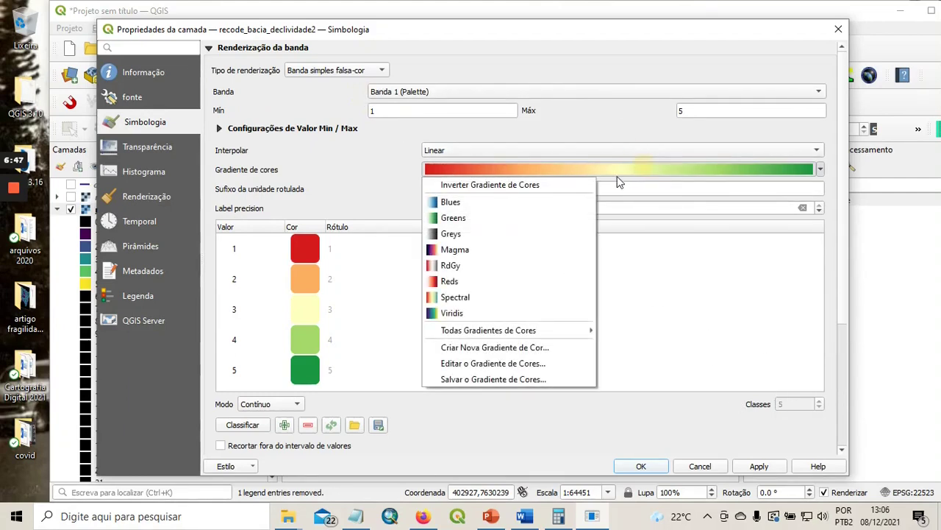
{"action": "left_click", "coordinate": [571, 190]}
{"action": "left_click", "coordinate": [757, 467]}
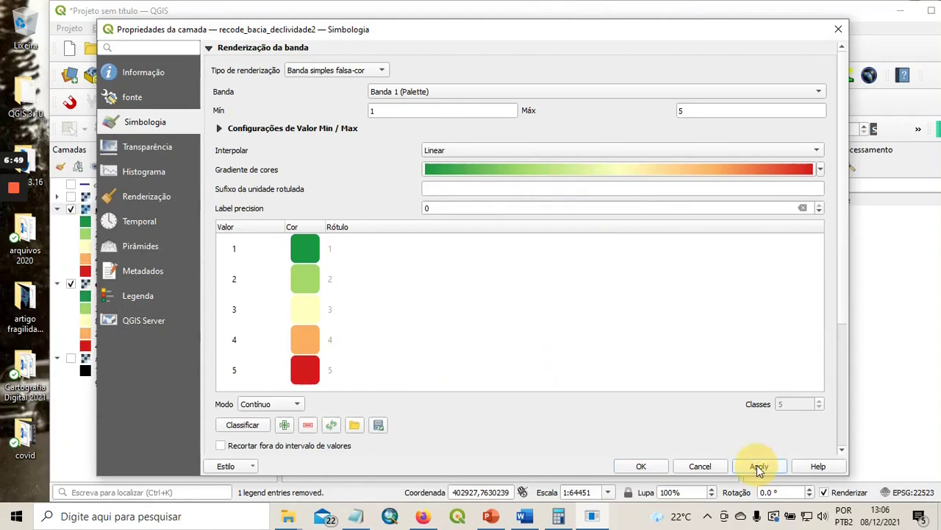
{"action": "left_click", "coordinate": [650, 468]}
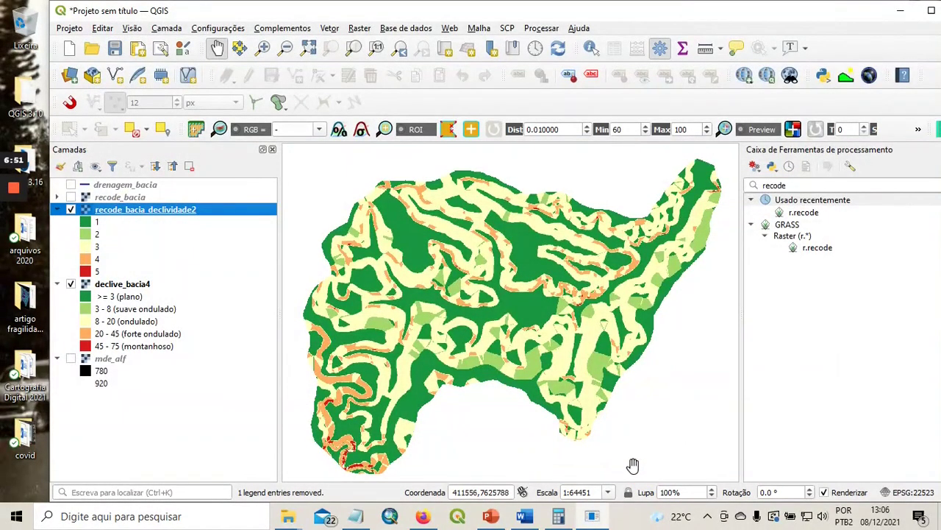
{"action": "left_click", "coordinate": [71, 210]}
{"action": "left_click", "coordinate": [70, 210]}
- Search the processing toolbox for "report" and open the r.report tool
{"action": "left_click", "coordinate": [795, 185]}
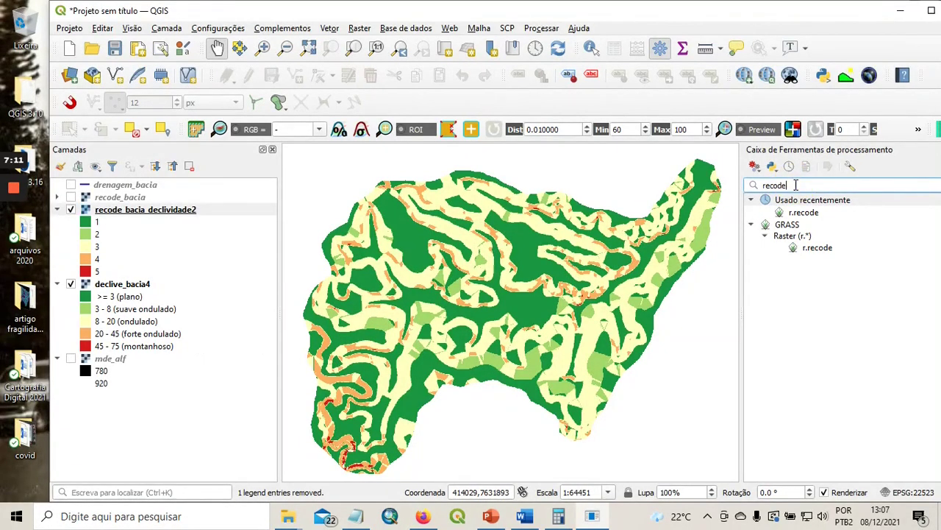
{"action": "key", "text": "BackSpace"}
{"action": "key", "text": "BackSpace"}
{"action": "key", "text": "BackSpace"}
{"action": "key", "text": "BackSpace"}
{"action": "type", "text": "po"}
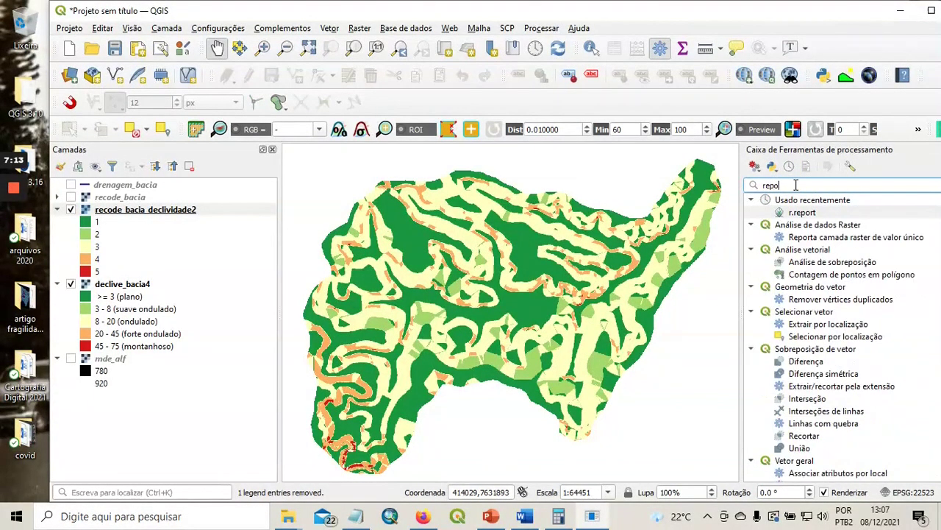
{"action": "type", "text": "rt"}
{"action": "double_click", "coordinate": [806, 212]}
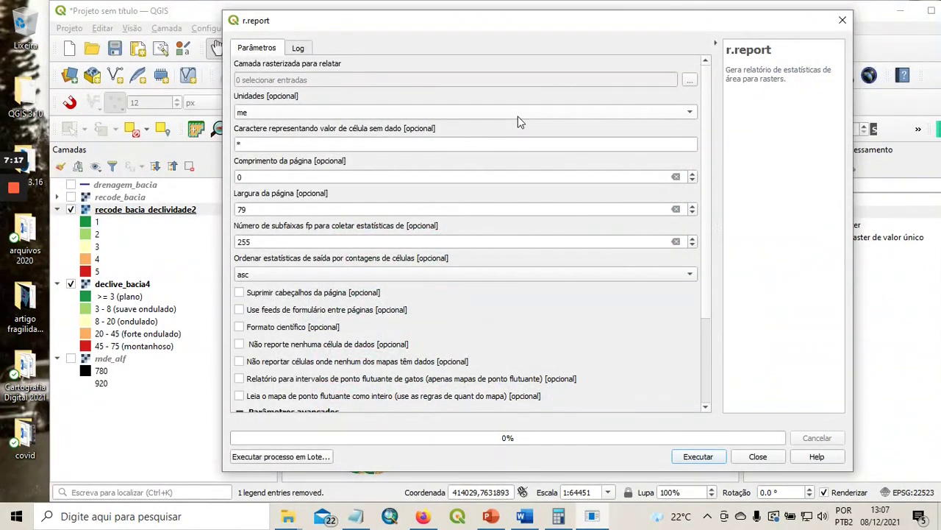
- Select recode_bacia_declividade2 as the raster layer to report and set the report units to h
{"action": "left_click", "coordinate": [690, 79]}
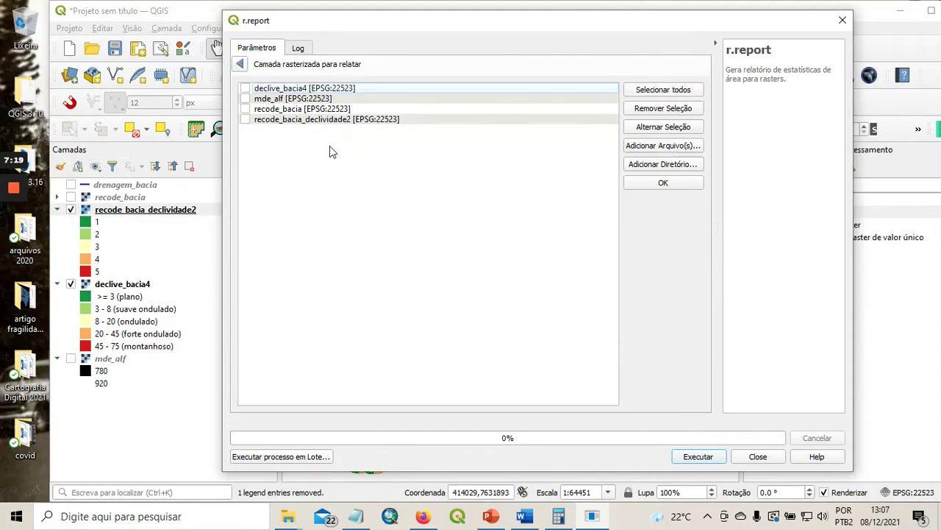
{"action": "left_click", "coordinate": [245, 119]}
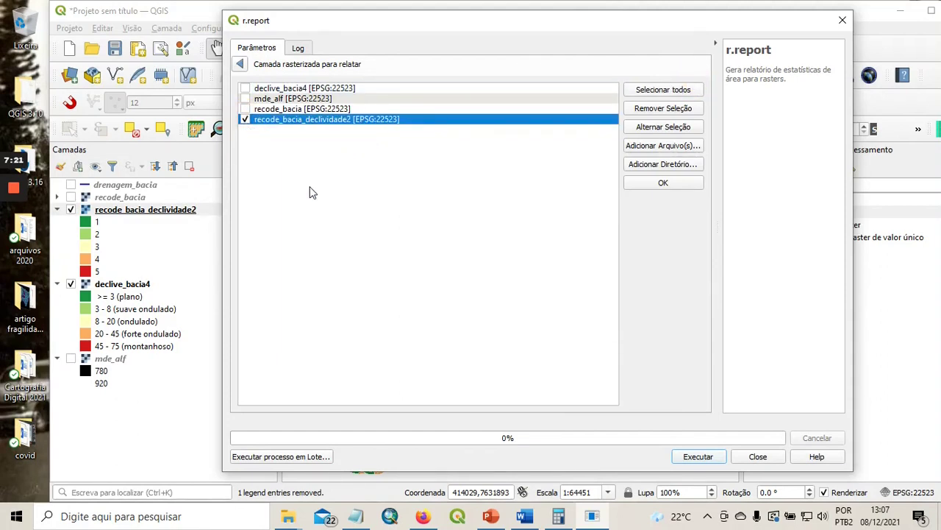
{"action": "left_click", "coordinate": [241, 65]}
{"action": "left_click", "coordinate": [482, 116]}
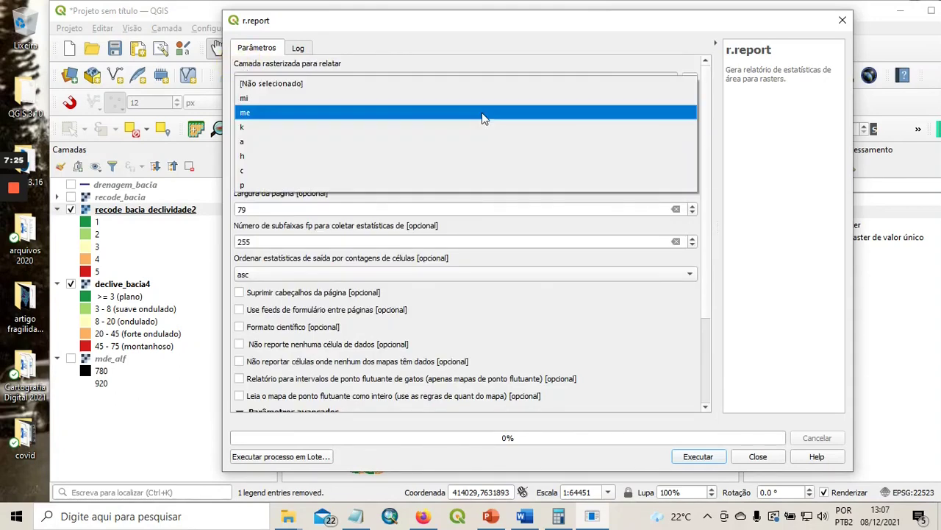
{"action": "left_click", "coordinate": [264, 153]}
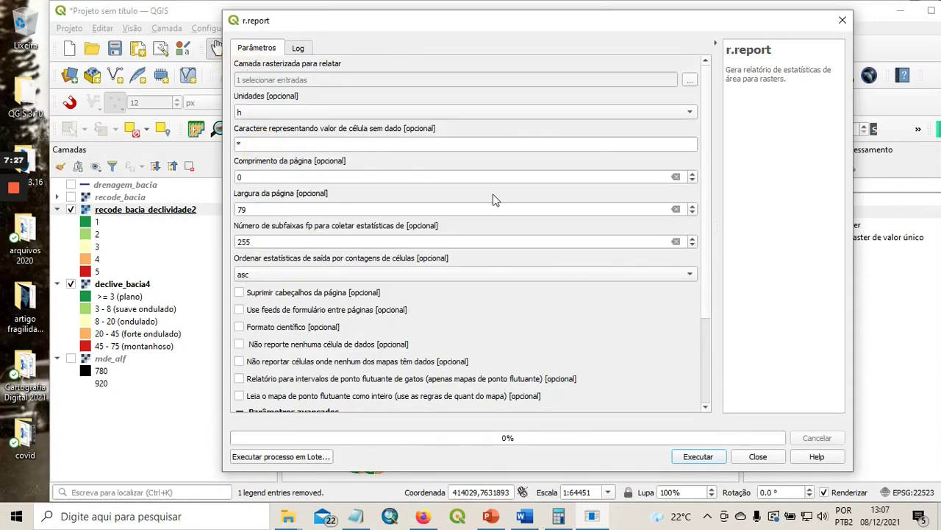
- Set the report's output file to area_declividade_ha2.txt in the artigo fragilidade apa folder and run r.report
{"action": "left_click_drag", "start_coordinate": [706, 189], "coordinate": [710, 286]}
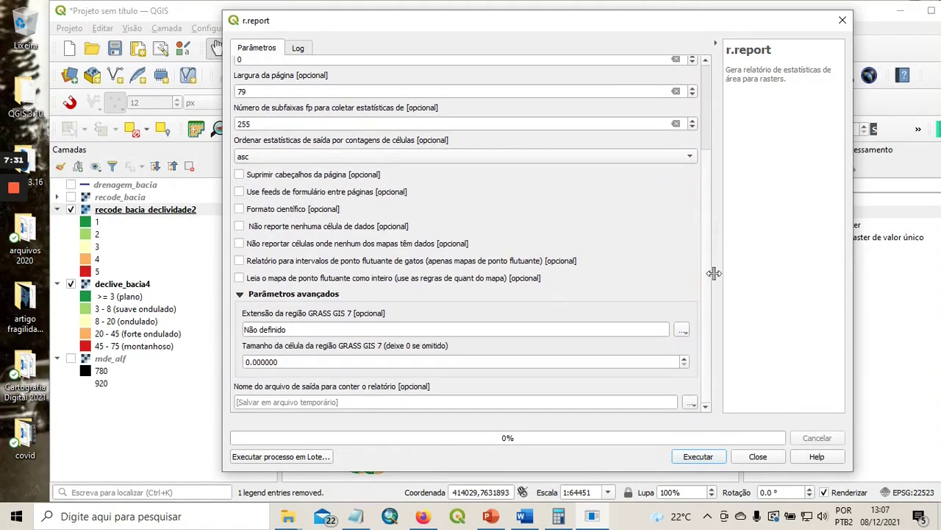
{"action": "left_click", "coordinate": [690, 406]}
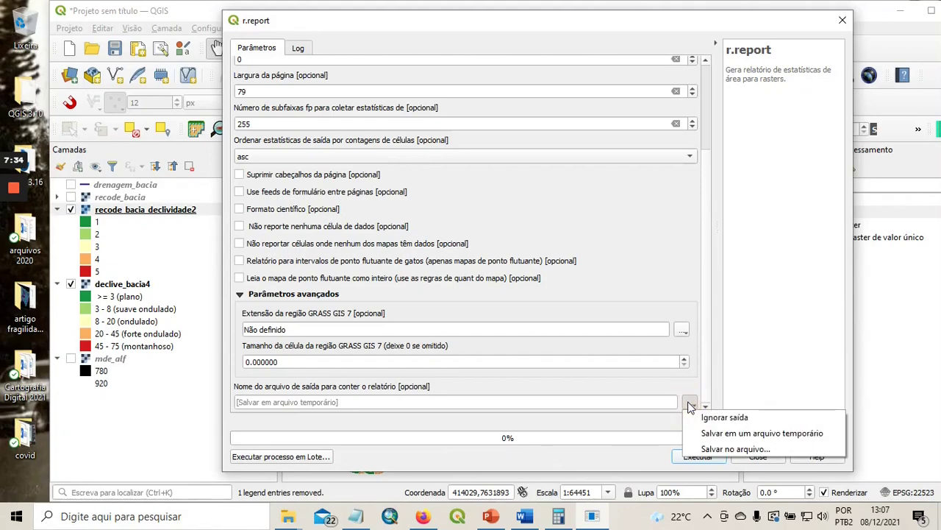
{"action": "left_click", "coordinate": [721, 452]}
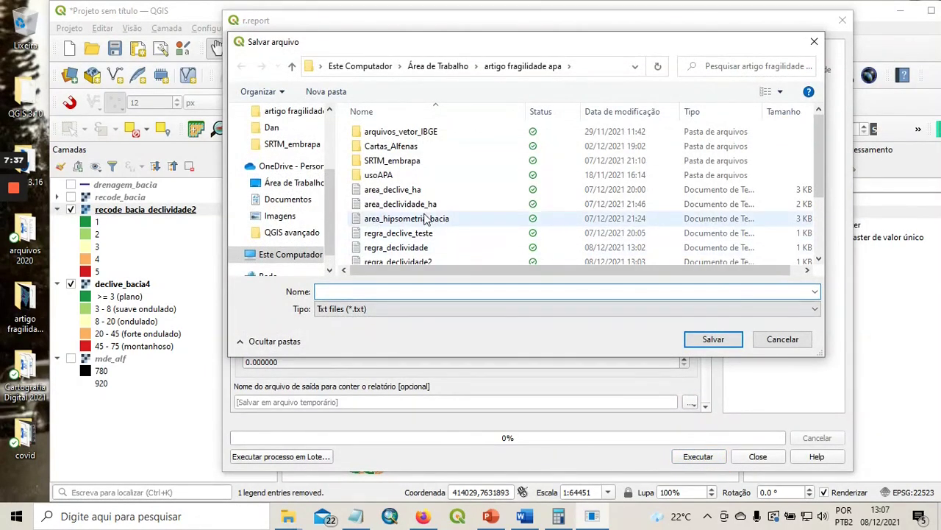
{"action": "scroll", "coordinate": [425, 208], "scroll_direction": "down", "scroll_amount": 1}
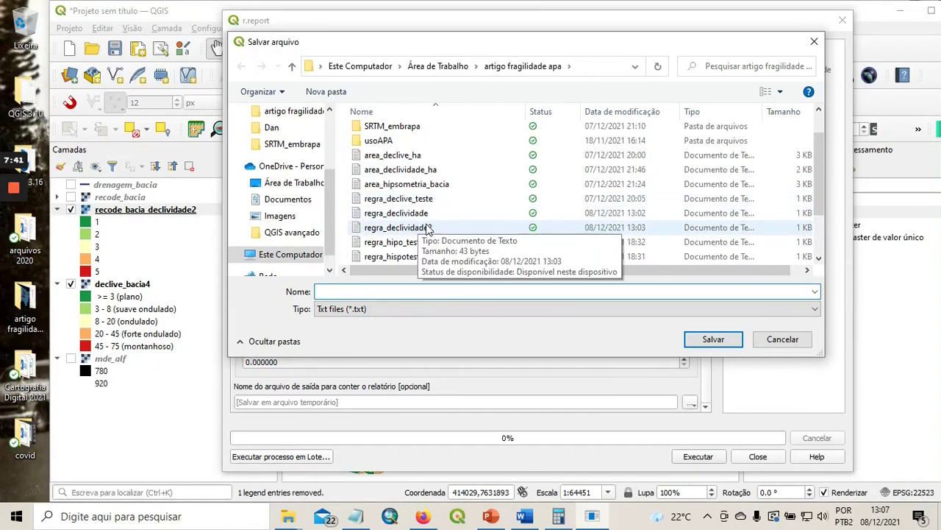
{"action": "scroll", "coordinate": [432, 230], "scroll_direction": "down", "scroll_amount": 1}
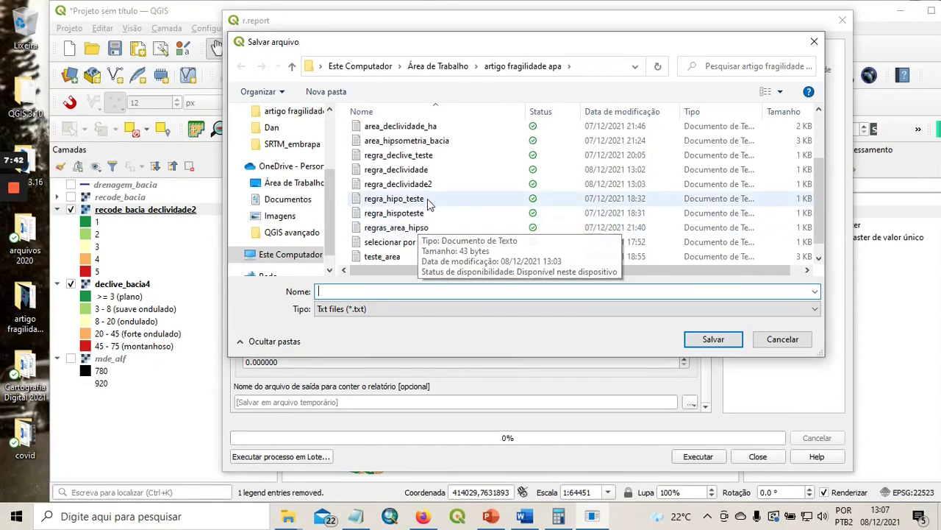
{"action": "left_click", "coordinate": [419, 127]}
{"action": "double_click", "coordinate": [382, 292]}
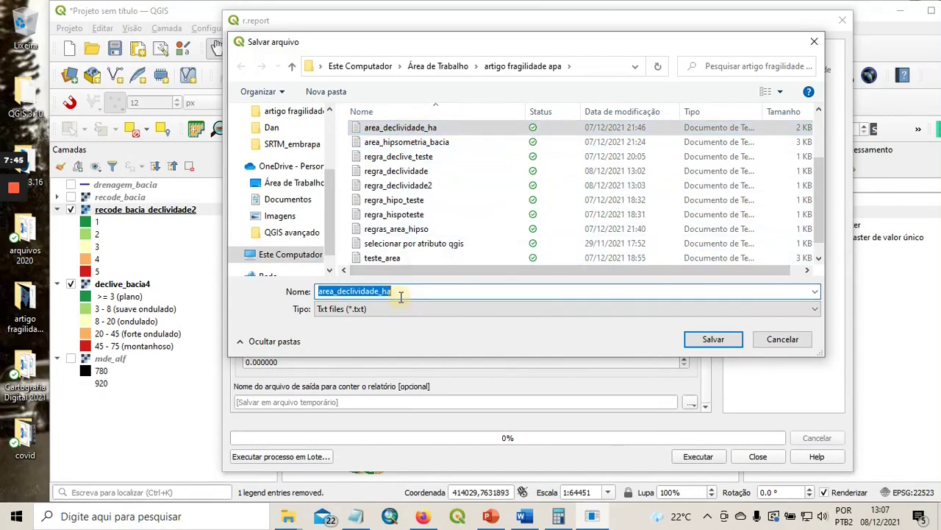
{"action": "left_click", "coordinate": [400, 292]}
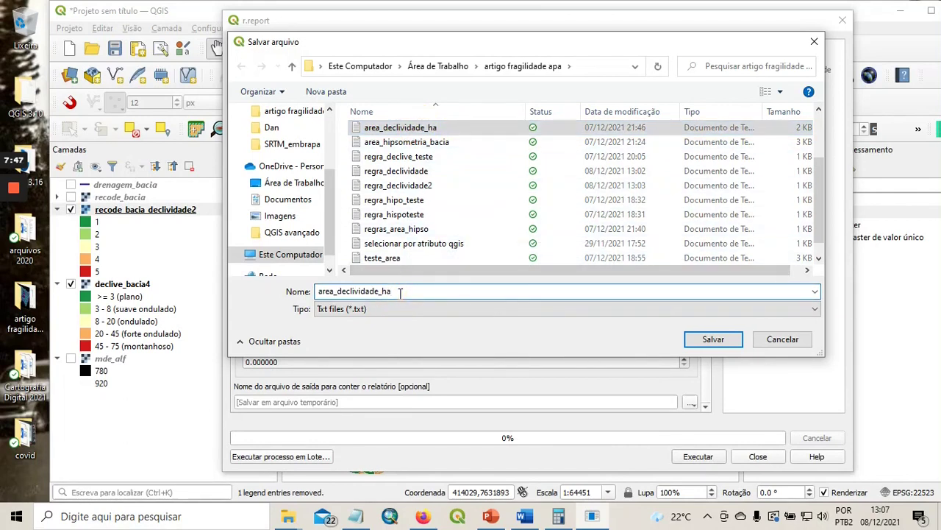
{"action": "left_click", "coordinate": [712, 339]}
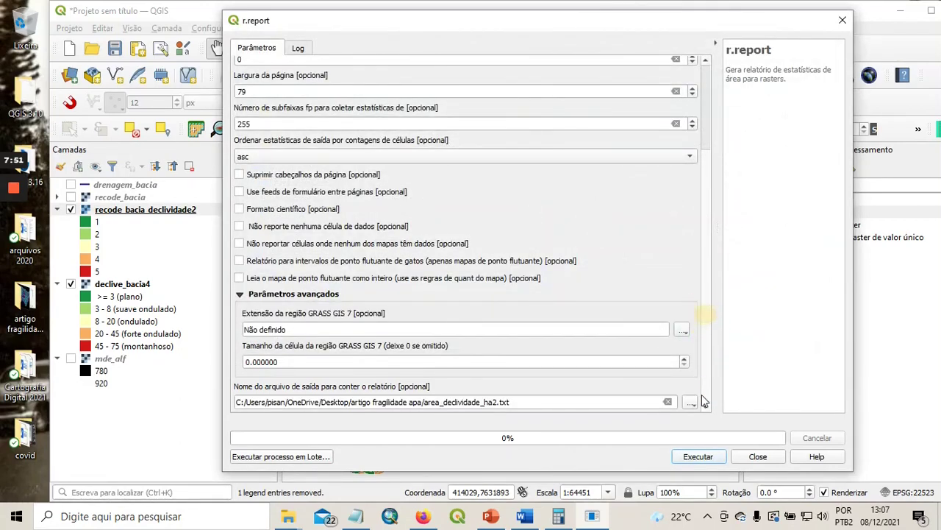
{"action": "left_click", "coordinate": [699, 457]}
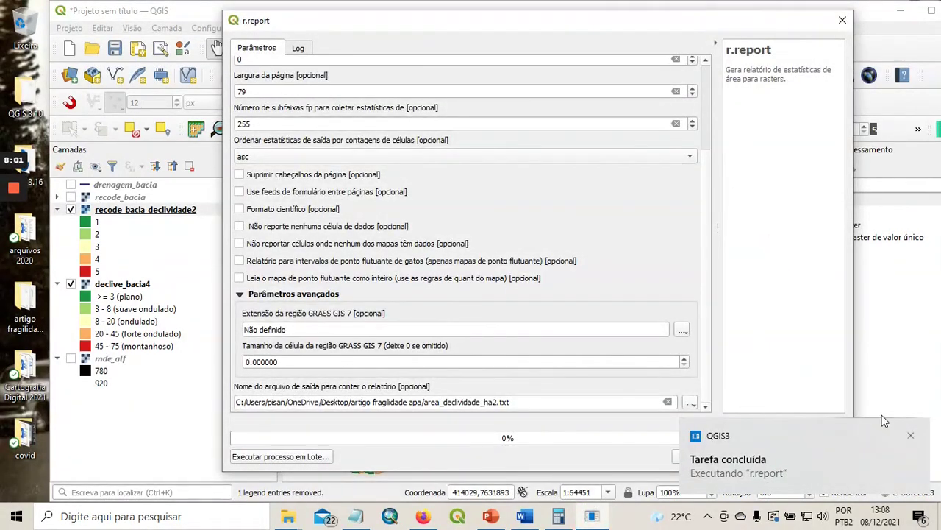
{"action": "left_click", "coordinate": [912, 437]}
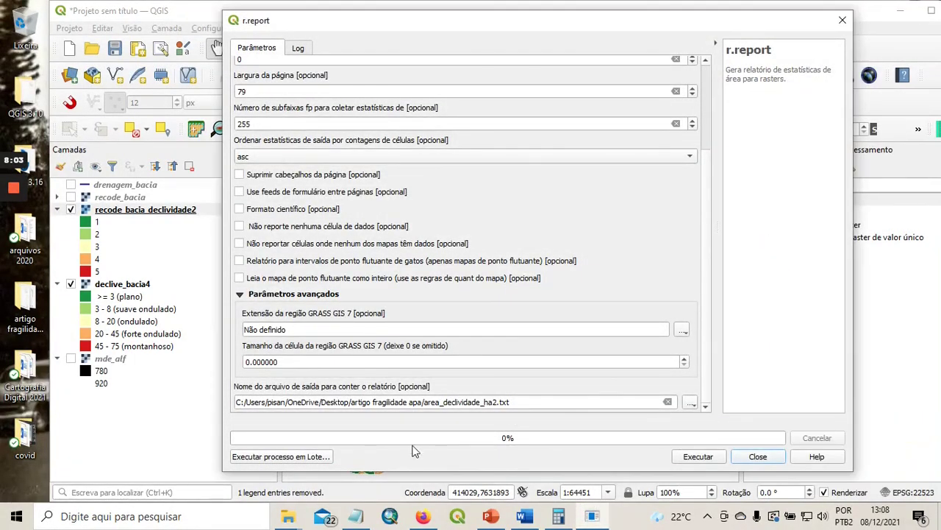
- Open the area_declividade_ha2 text report from the artigo fragilidade apa folder, examine the hectares per slope class, and close r.report
{"action": "mouse_move", "coordinate": [287, 520]}
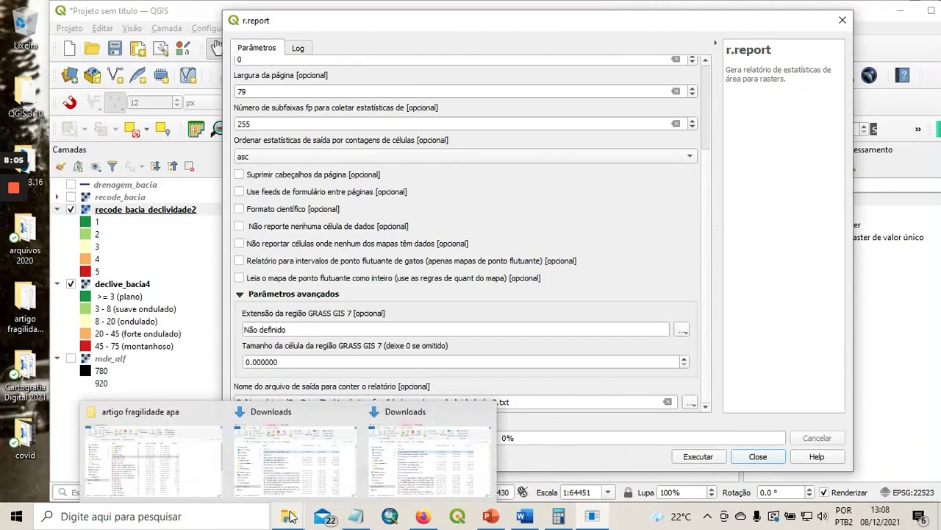
{"action": "left_click", "coordinate": [178, 447]}
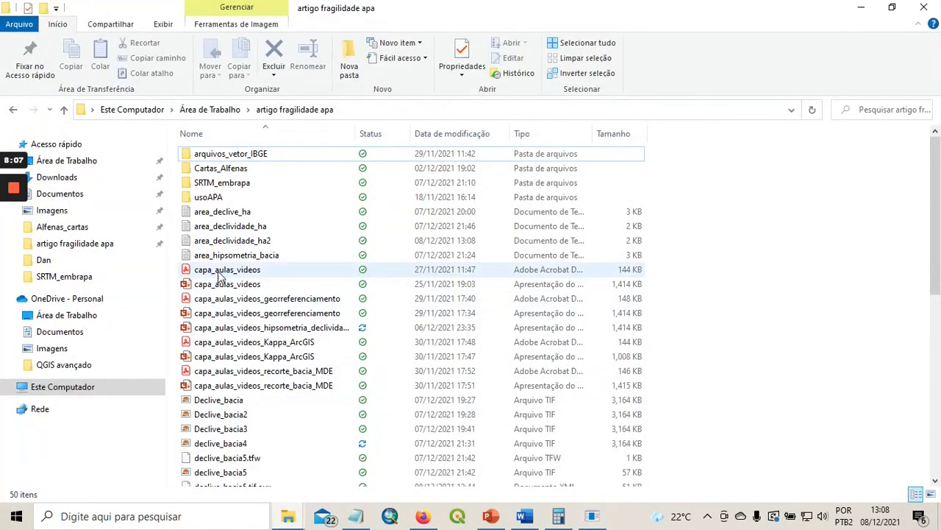
{"action": "left_click", "coordinate": [258, 241]}
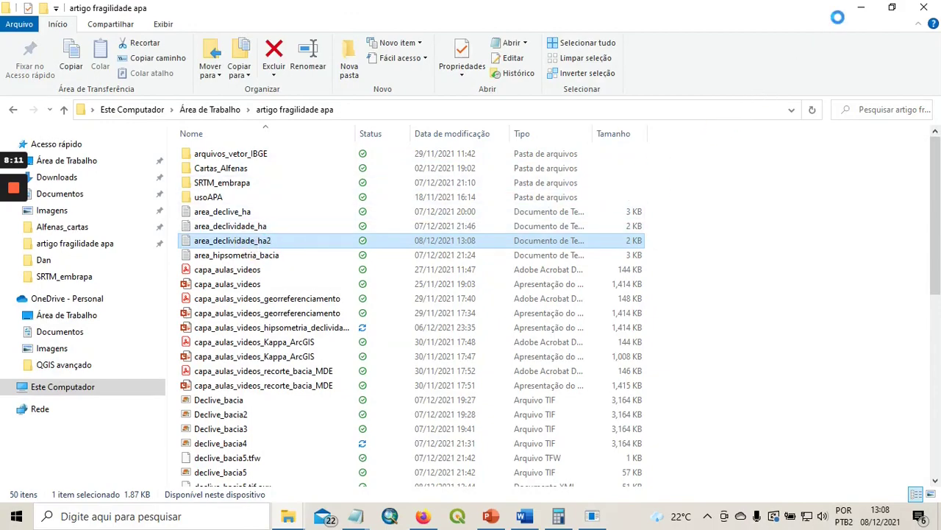
{"action": "left_click", "coordinate": [862, 8]}
{"action": "left_click_drag", "start_coordinate": [745, 28], "coordinate": [605, 30]}
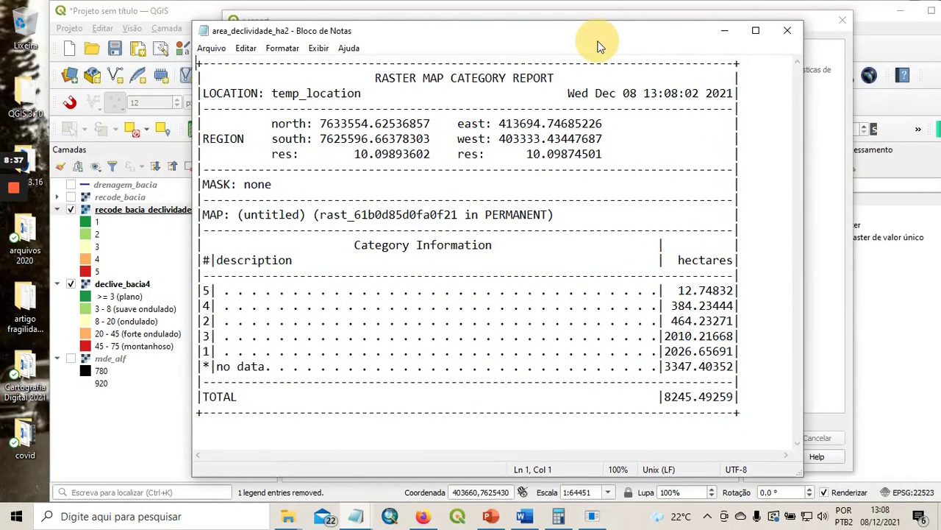
{"action": "left_click", "coordinate": [726, 37]}
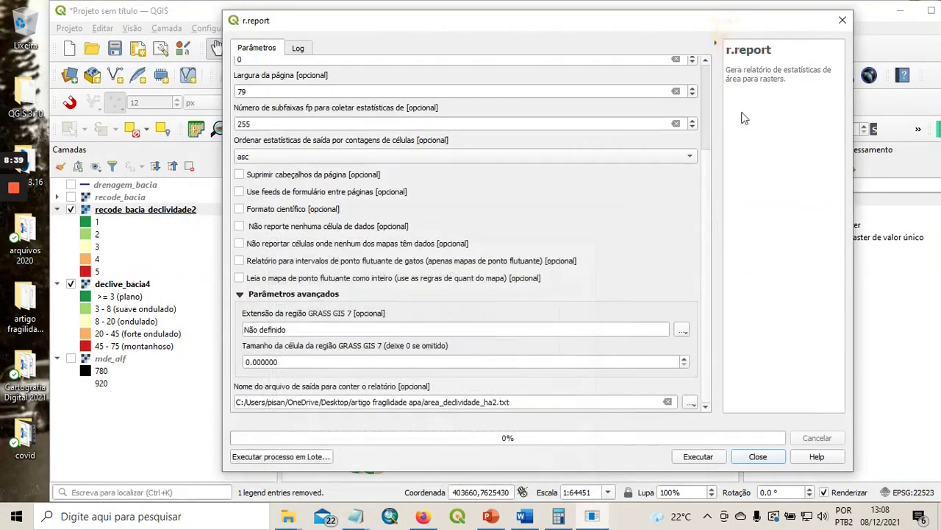
{"action": "left_click", "coordinate": [759, 454]}
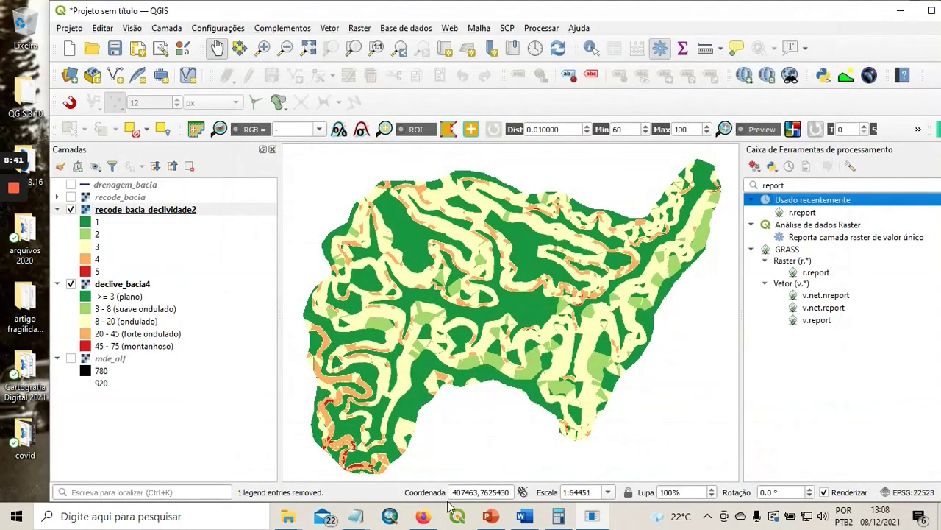
- Bring the area_declividade_ha2 report back up and narrow its window so it sits beside the slope map
{"action": "mouse_move", "coordinate": [359, 517]}
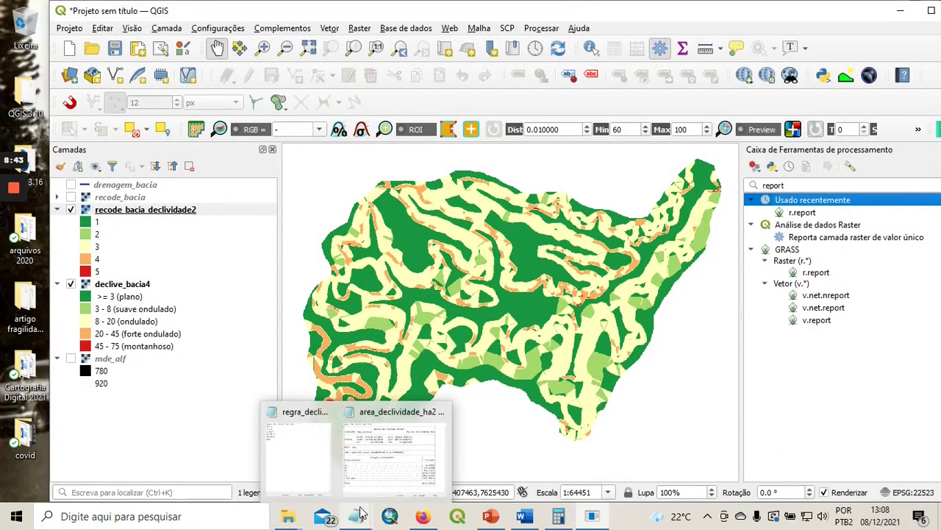
{"action": "left_click", "coordinate": [373, 450]}
{"action": "left_click_drag", "start_coordinate": [539, 32], "coordinate": [604, 47]}
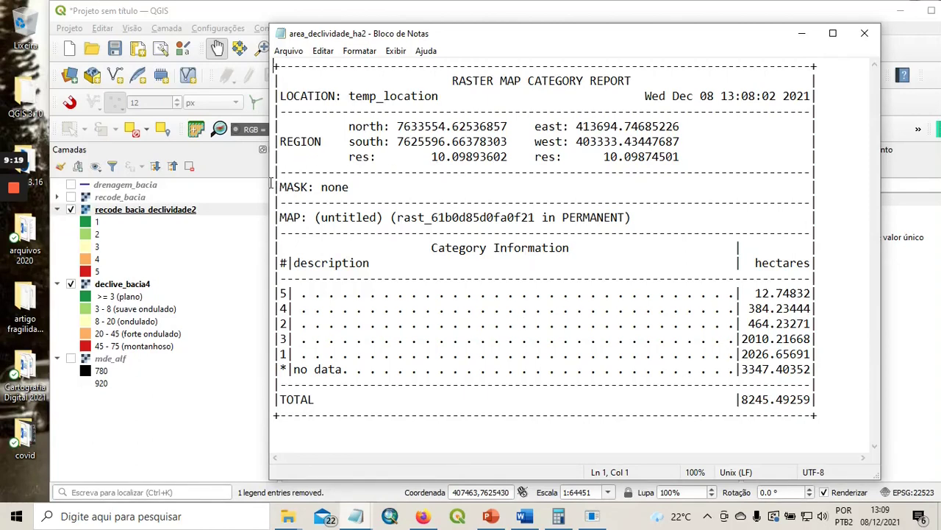
{"action": "left_click_drag", "start_coordinate": [271, 184], "coordinate": [553, 220]}
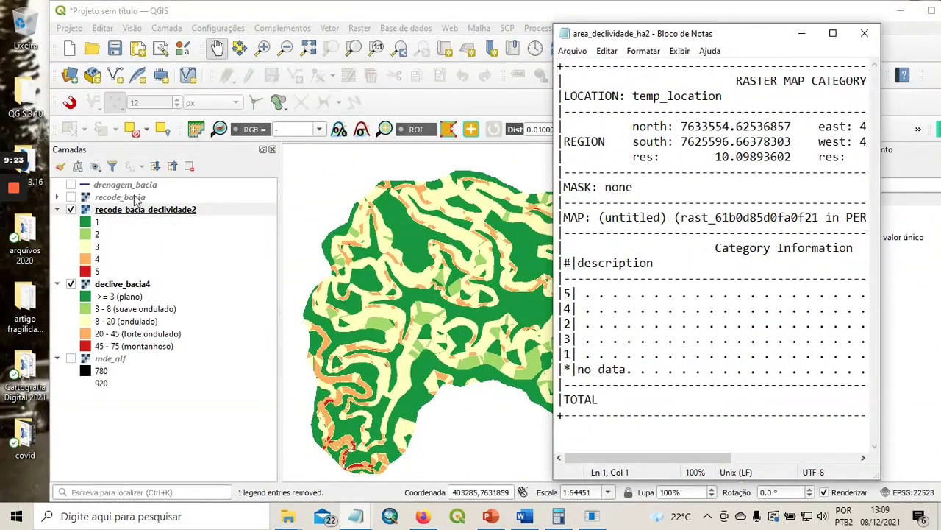
- Show the drenagem_bacia layer over the slope classes and review the report's class areas against the map
{"action": "left_click", "coordinate": [72, 185]}
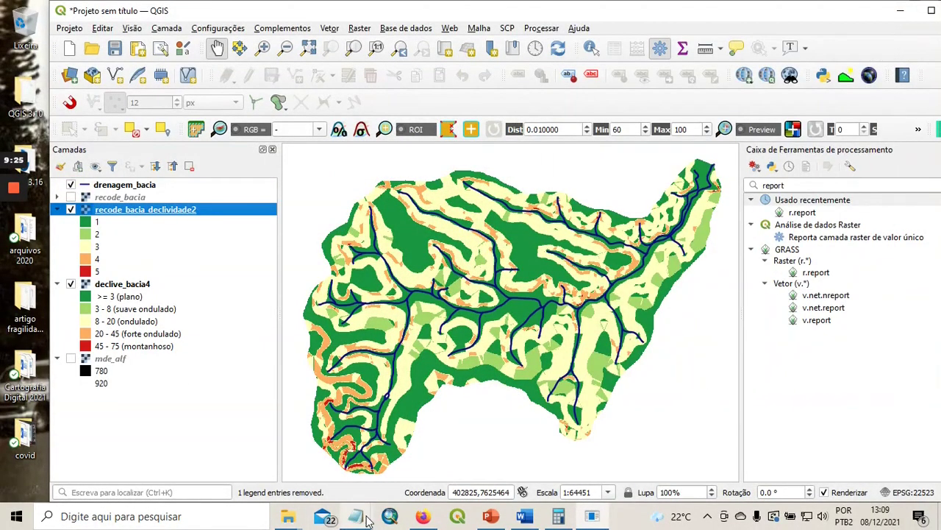
{"action": "mouse_move", "coordinate": [367, 520]}
{"action": "left_click", "coordinate": [390, 452]}
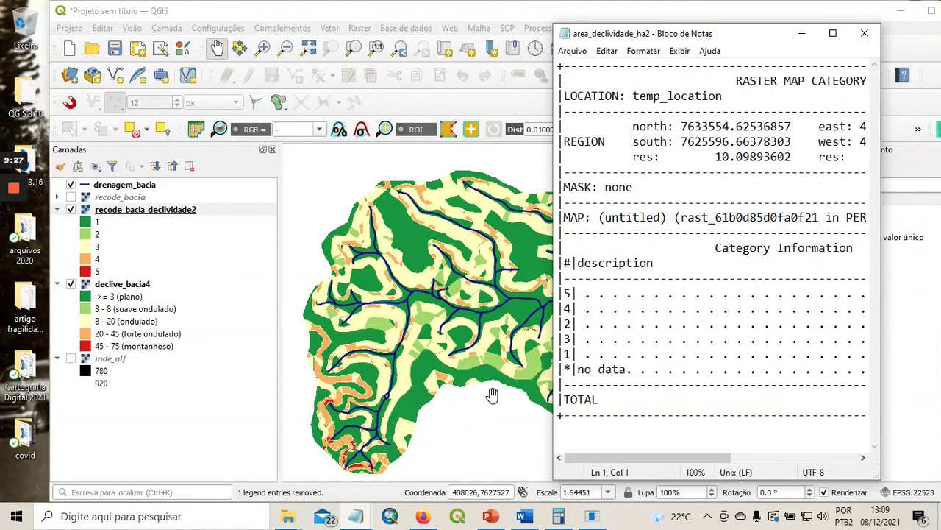
{"action": "mouse_move", "coordinate": [11, 228]}
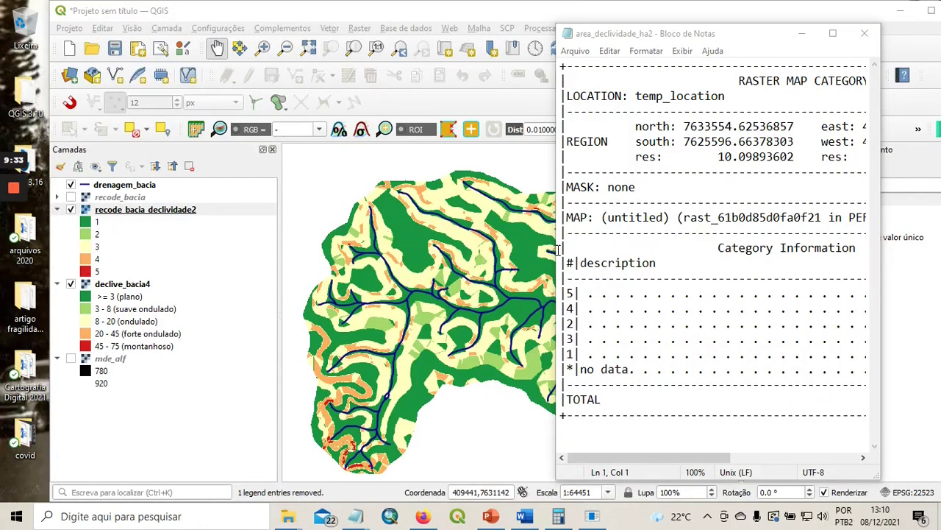
{"action": "mouse_move", "coordinate": [557, 249]}
{"action": "left_mouse_down"}
{"action": "mouse_move", "coordinate": [533, 248]}
{"action": "mouse_move", "coordinate": [552, 249]}
{"action": "left_mouse_up"}
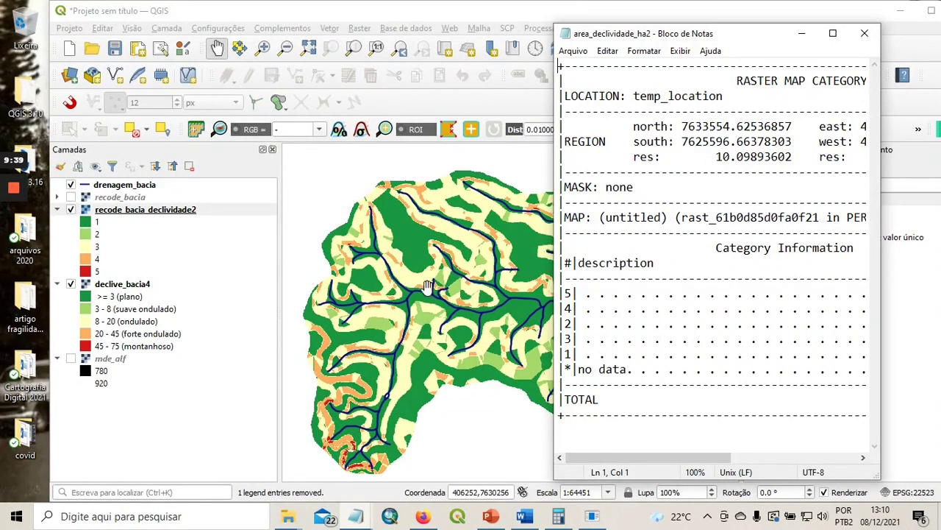
{"action": "left_click_drag", "start_coordinate": [554, 248], "coordinate": [272, 246]}
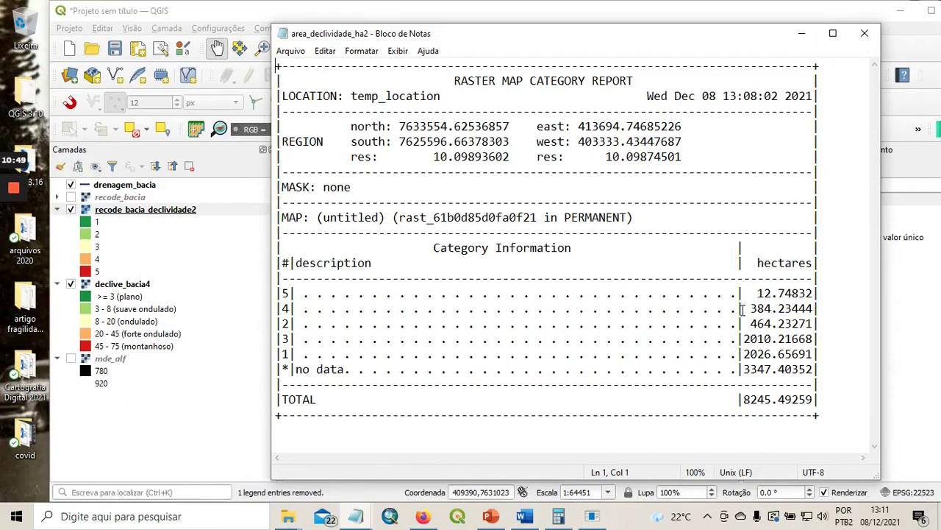
{"action": "left_click", "coordinate": [801, 35]}
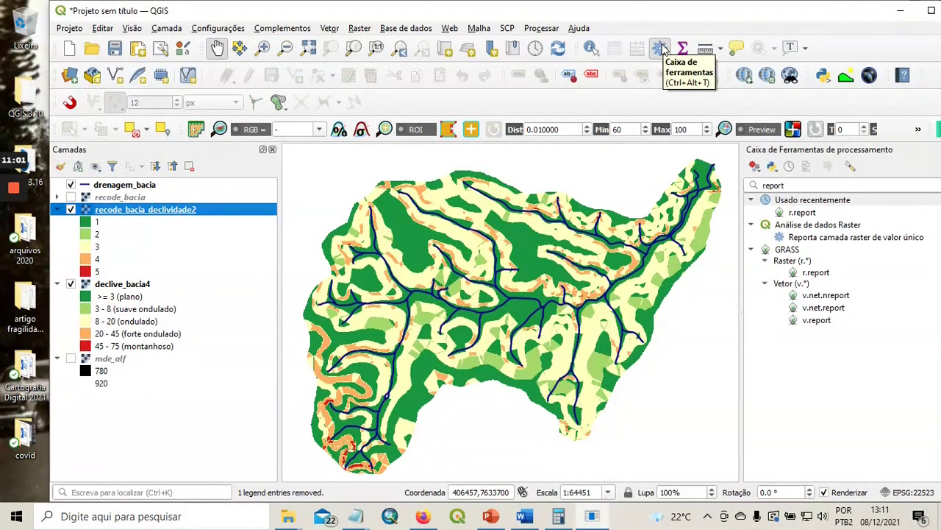
- Add the Bing Satellite basemap beneath the slope layers and examine the basin's western edge
{"action": "left_click", "coordinate": [745, 77]}
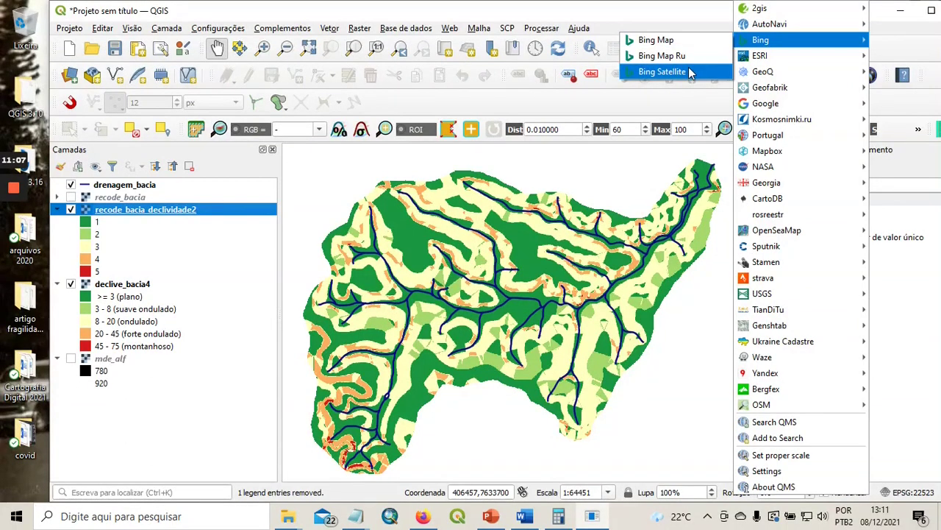
{"action": "left_click", "coordinate": [579, 129]}
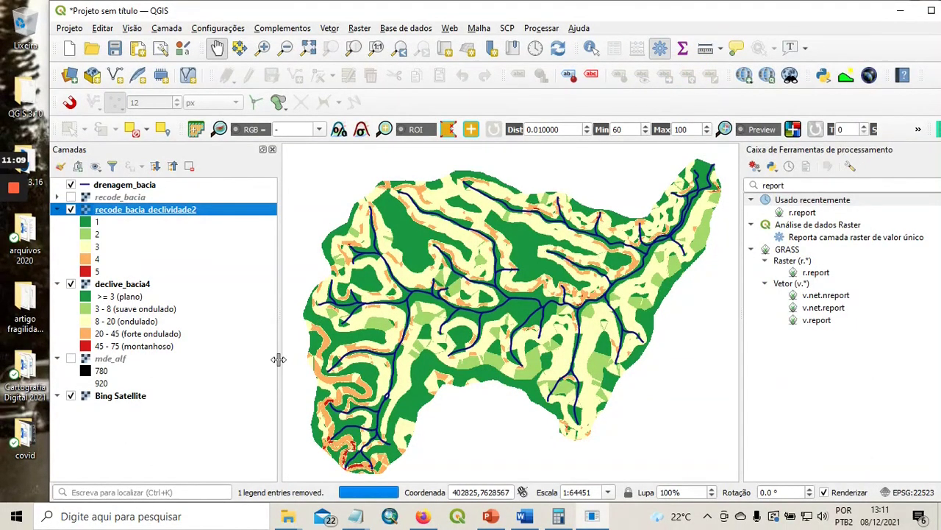
{"action": "left_click_drag", "start_coordinate": [327, 339], "coordinate": [373, 319]}
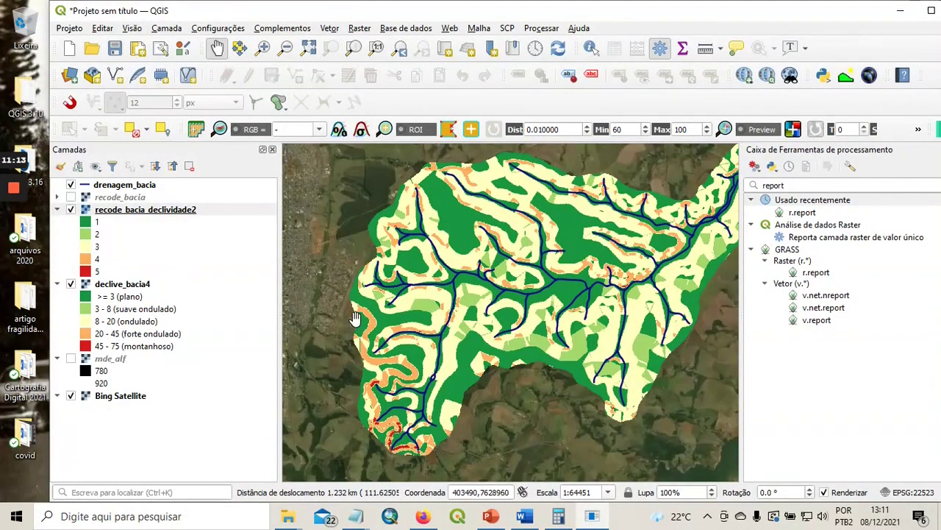
{"action": "scroll", "coordinate": [355, 318], "scroll_direction": "up", "scroll_amount": 1}
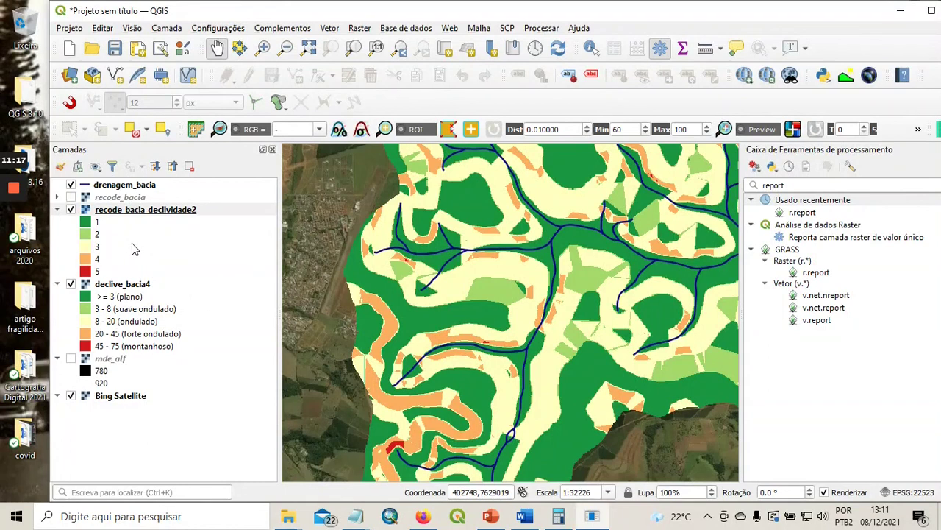
- Hide declive_bacia4 and set the global opacity of recode_bacia_declividade2 to 53.4% to view the slope classes over the satellite imagery
{"action": "left_click", "coordinate": [71, 285]}
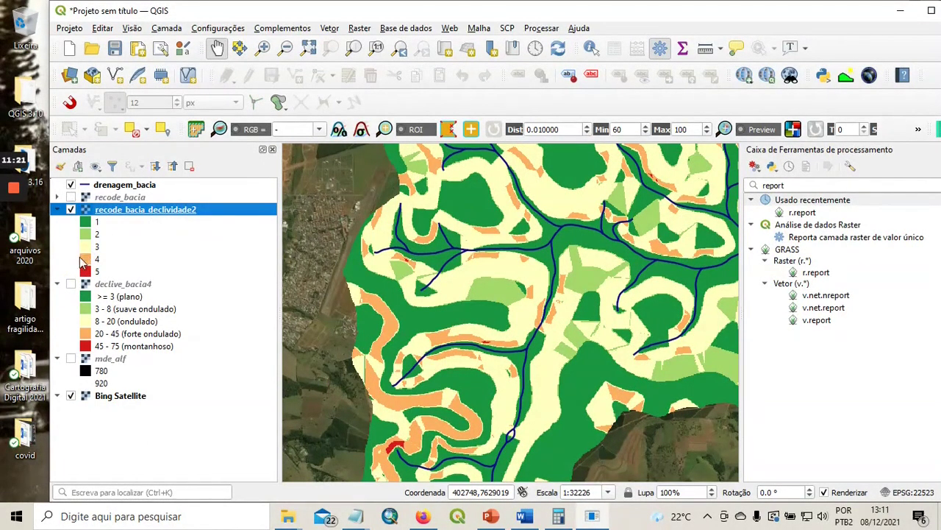
{"action": "right_click", "coordinate": [149, 209]}
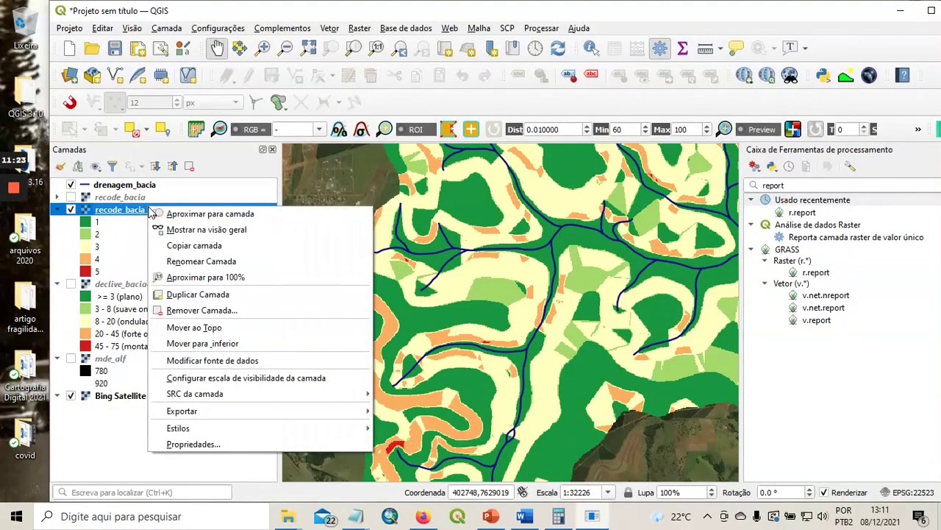
{"action": "left_click", "coordinate": [218, 441]}
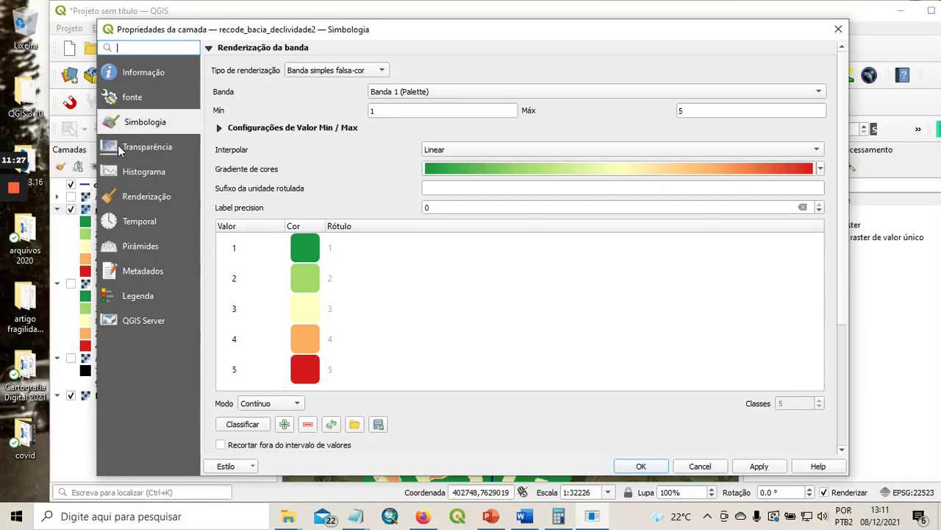
{"action": "left_click", "coordinate": [136, 149]}
{"action": "left_click_drag", "start_coordinate": [765, 83], "coordinate": [507, 83]}
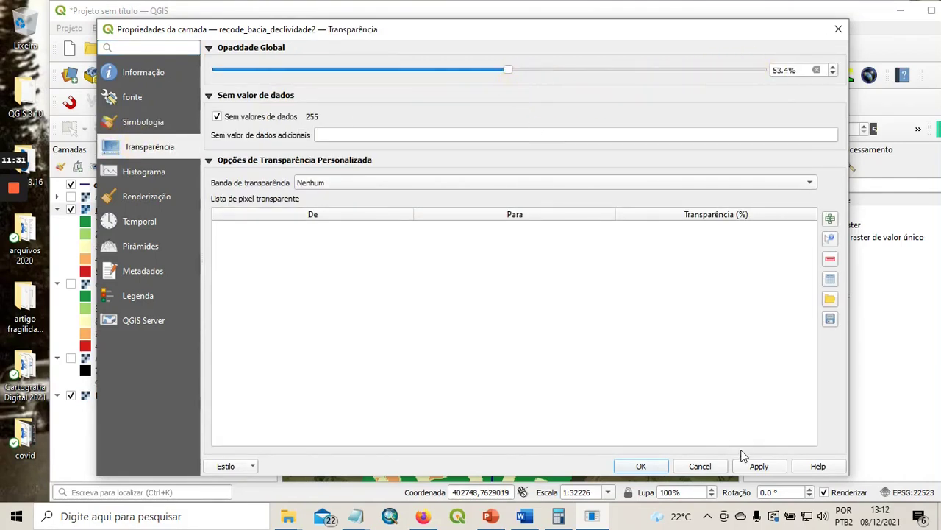
{"action": "left_click", "coordinate": [758, 466]}
{"action": "left_click", "coordinate": [644, 466]}
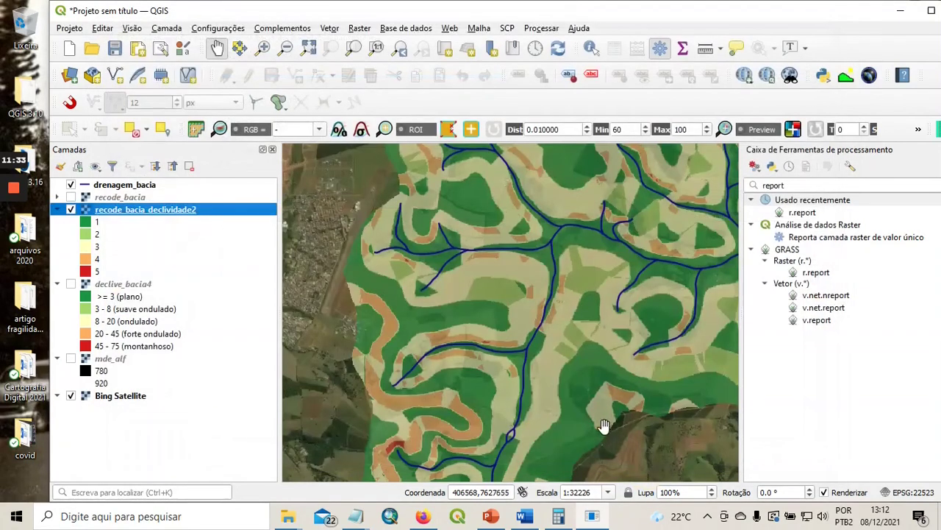
{"action": "left_click_drag", "start_coordinate": [469, 385], "coordinate": [477, 304]}
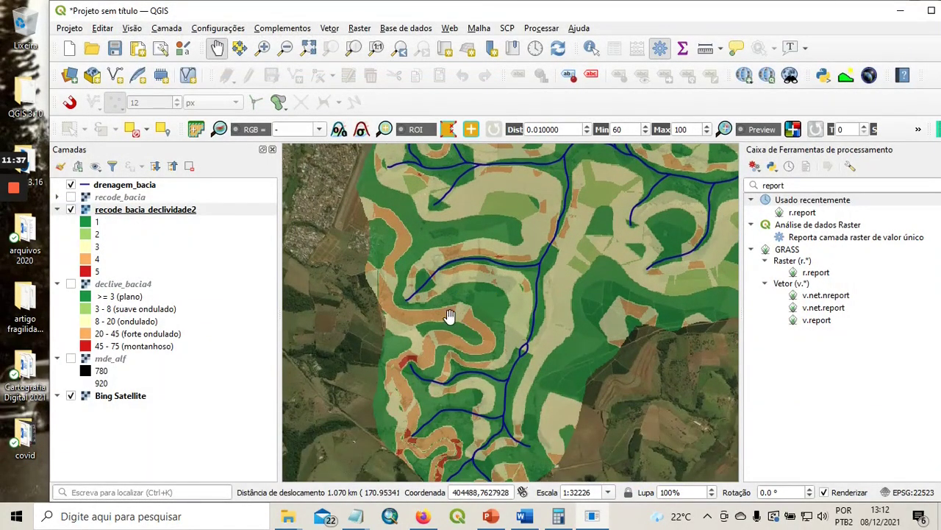
- Widen the map area and examine the slope classes over the satellite imagery from the basin's western edge out to the whole basin
{"action": "left_click_drag", "start_coordinate": [441, 257], "coordinate": [473, 295]}
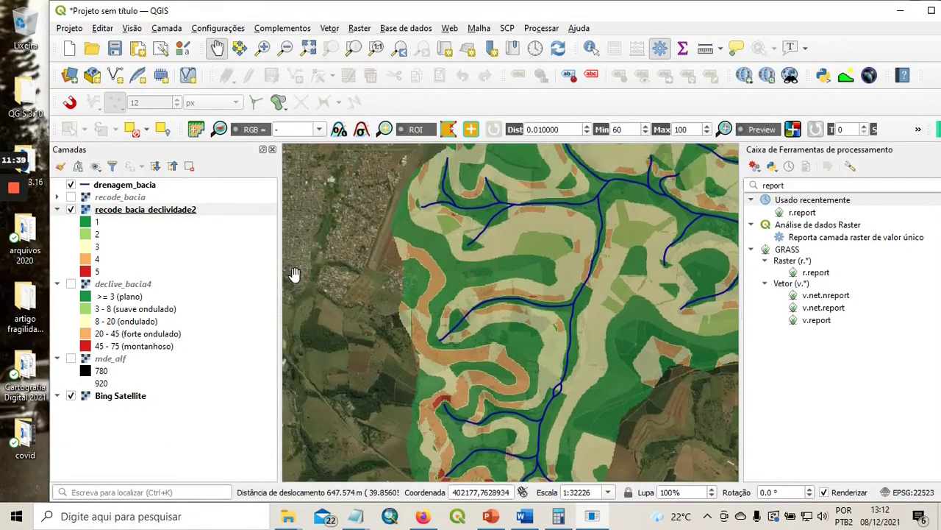
{"action": "left_click_drag", "start_coordinate": [283, 272], "coordinate": [225, 270]}
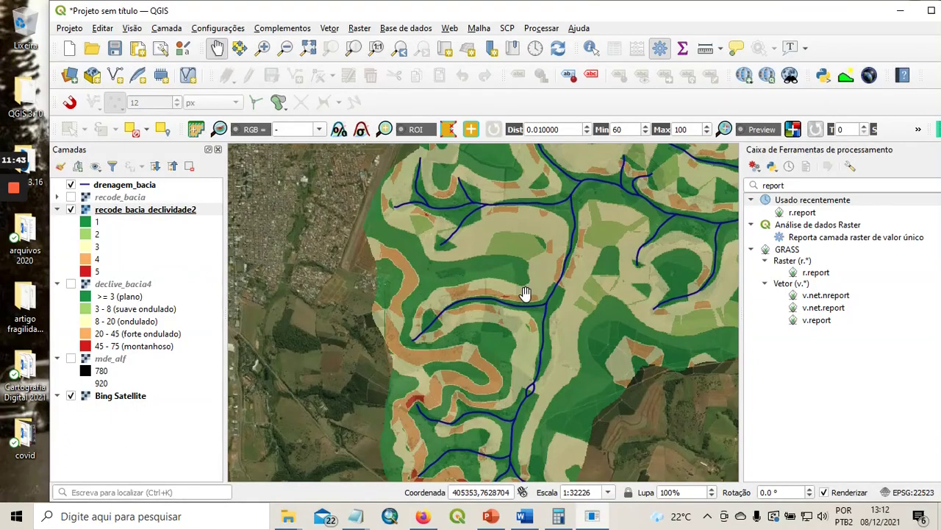
{"action": "left_click_drag", "start_coordinate": [741, 279], "coordinate": [748, 280]}
{"action": "left_click_drag", "start_coordinate": [479, 353], "coordinate": [446, 327]}
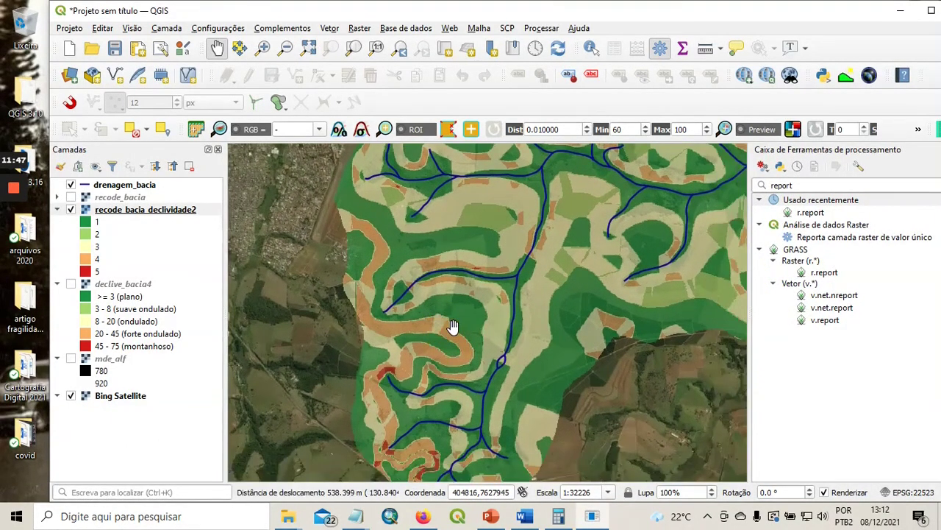
{"action": "scroll", "coordinate": [453, 327], "scroll_direction": "down", "scroll_amount": 1}
{"action": "left_click_drag", "start_coordinate": [590, 208], "coordinate": [522, 254]}
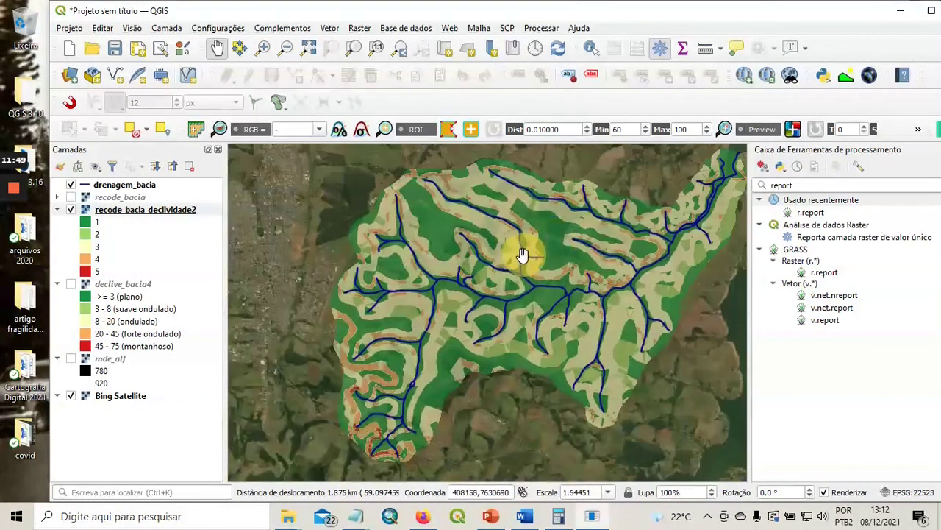
- Examine how the steepest slope classes sit around the drainage headwaters in the basin's southwestern part
{"action": "scroll", "coordinate": [420, 326], "scroll_direction": "up", "scroll_amount": 1}
{"action": "left_click_drag", "start_coordinate": [448, 290], "coordinate": [400, 336]}
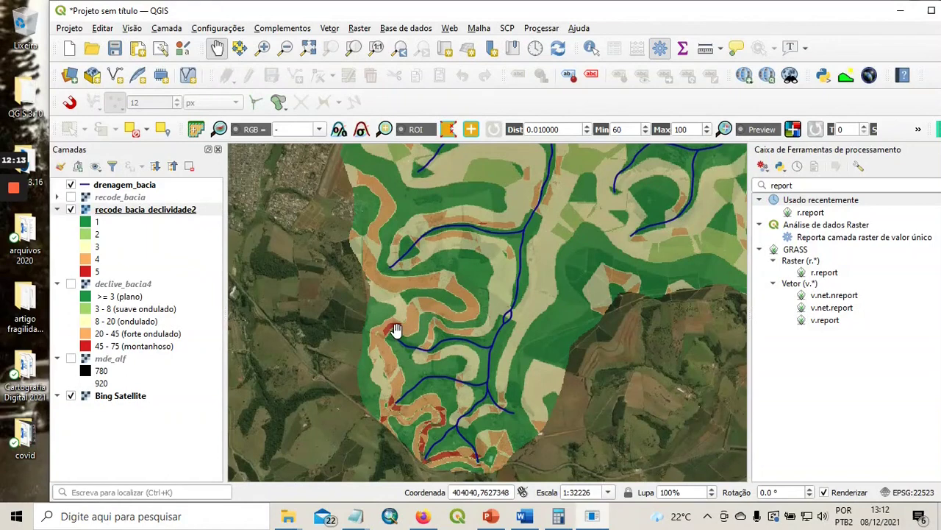
{"action": "scroll", "coordinate": [397, 335], "scroll_direction": "up", "scroll_amount": 1}
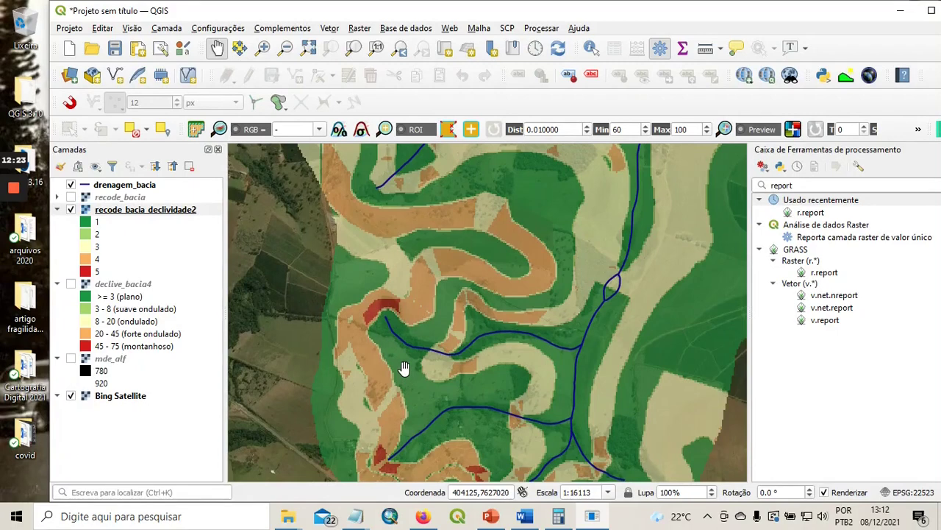
{"action": "left_click_drag", "start_coordinate": [404, 367], "coordinate": [385, 307]}
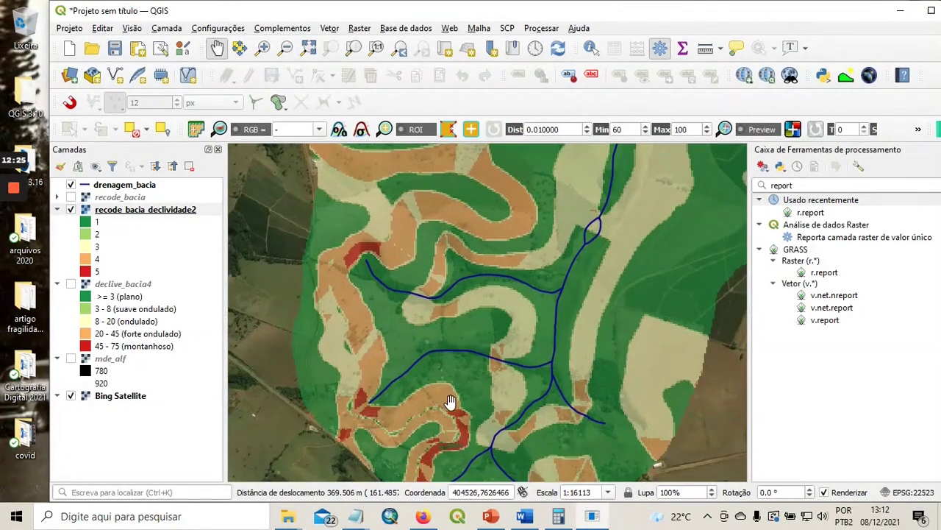
{"action": "left_click_drag", "start_coordinate": [450, 399], "coordinate": [444, 349]}
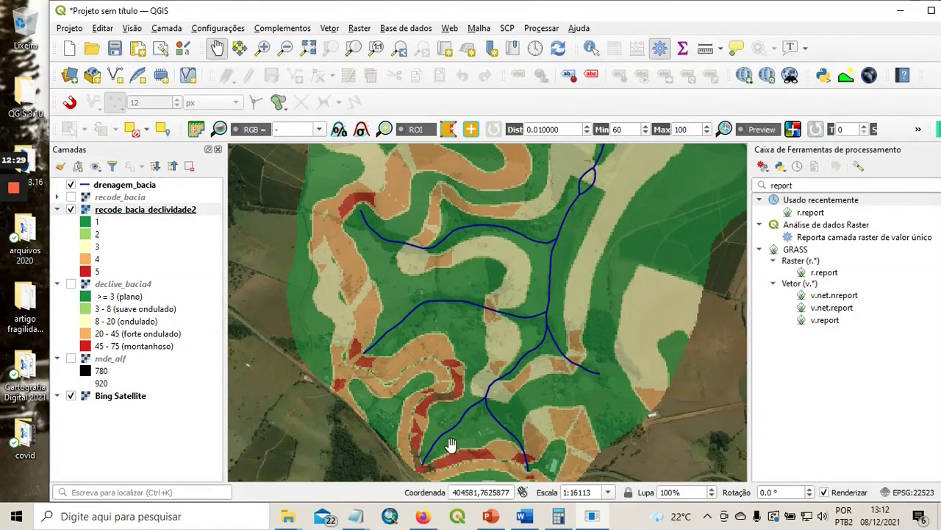
{"action": "scroll", "coordinate": [442, 316], "scroll_direction": "up", "scroll_amount": 1}
{"action": "scroll", "coordinate": [445, 310], "scroll_direction": "down", "scroll_amount": 1}
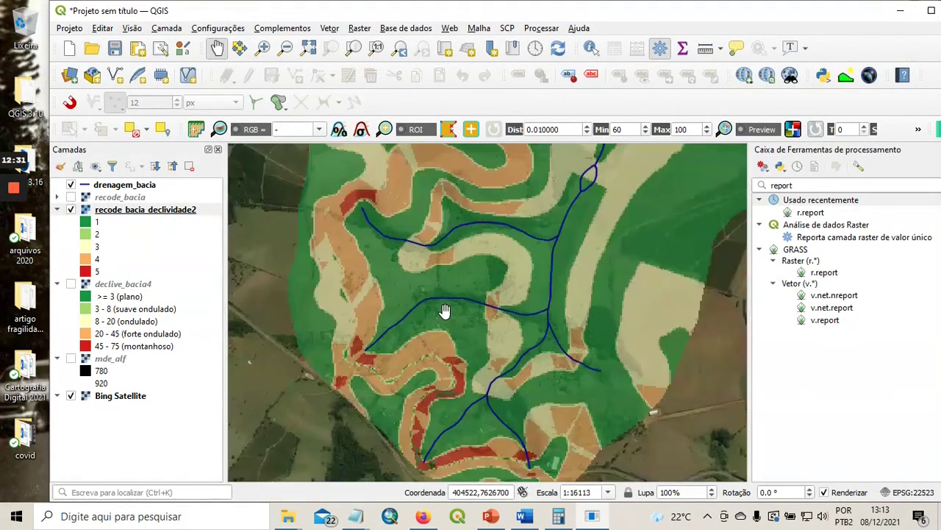
- Set the global opacity of recode_bacia_declividade2 to 40.4%
{"action": "right_click", "coordinate": [151, 213]}
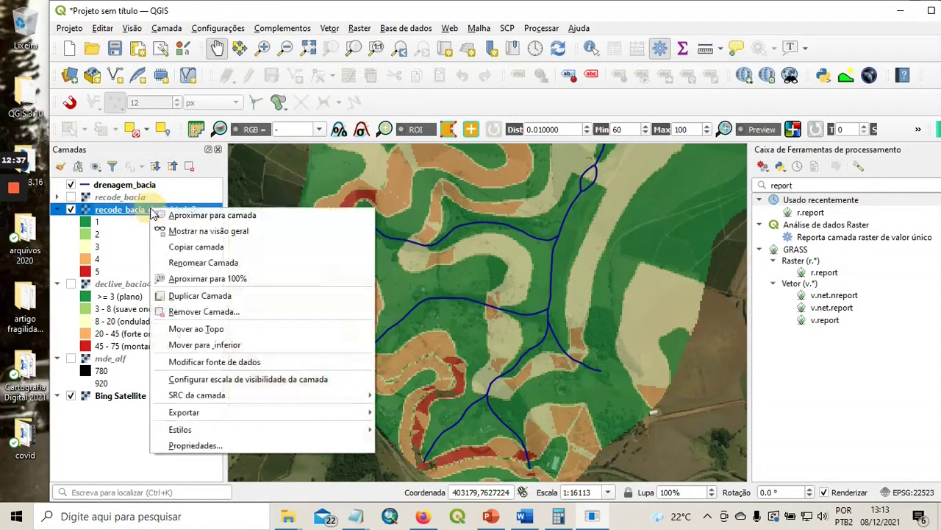
{"action": "left_click", "coordinate": [237, 441]}
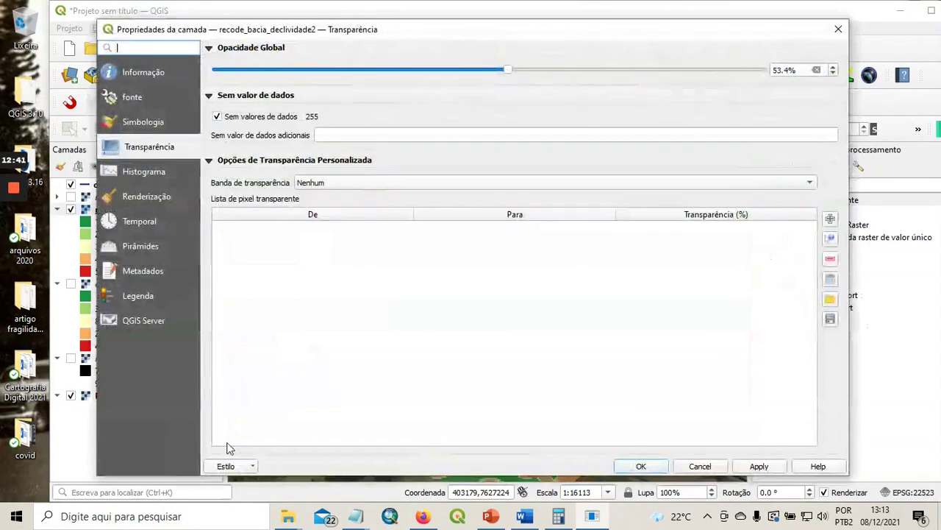
{"action": "left_click_drag", "start_coordinate": [508, 70], "coordinate": [450, 73]}
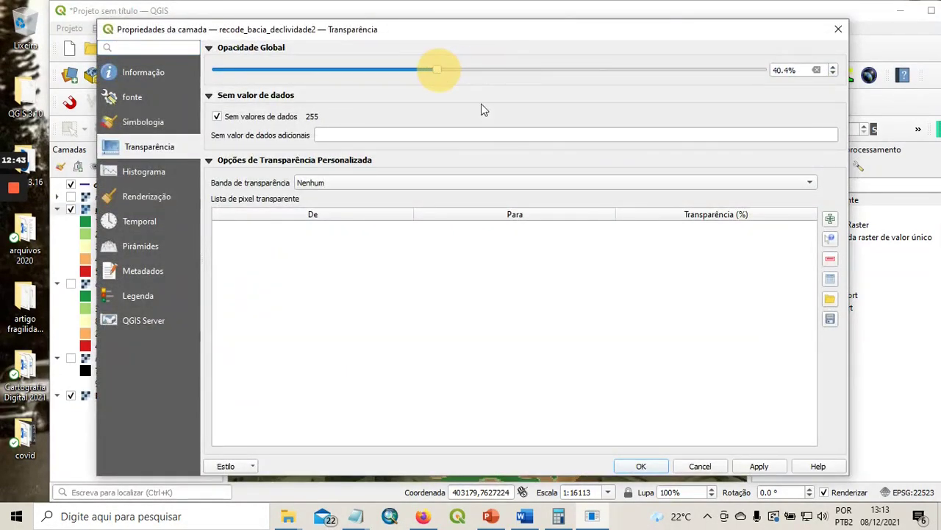
{"action": "left_click", "coordinate": [761, 466]}
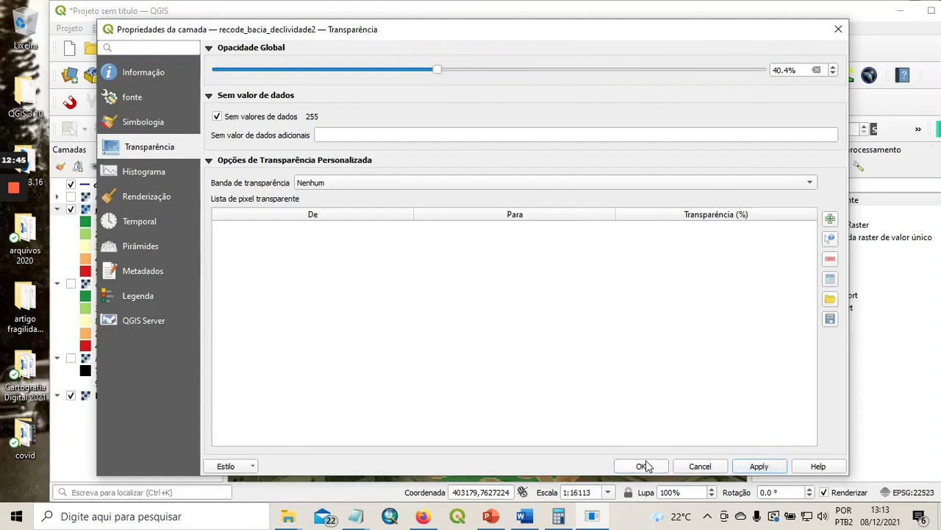
{"action": "left_click", "coordinate": [641, 465]}
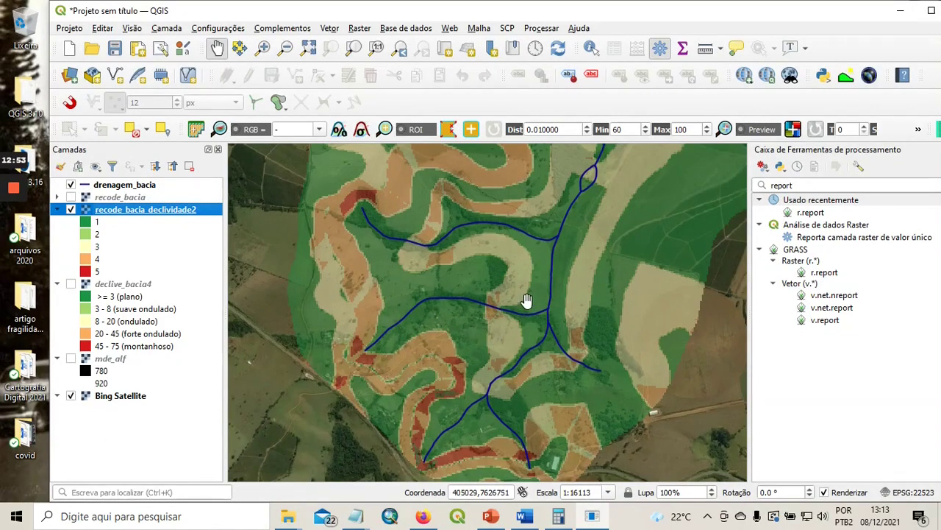
- Examine the slope classes against the satellite imagery along the western drainage channels and the steeper patch on the basin's southern edge
{"action": "left_click_drag", "start_coordinate": [537, 256], "coordinate": [488, 347]}
{"action": "left_click_drag", "start_coordinate": [522, 214], "coordinate": [481, 320]}
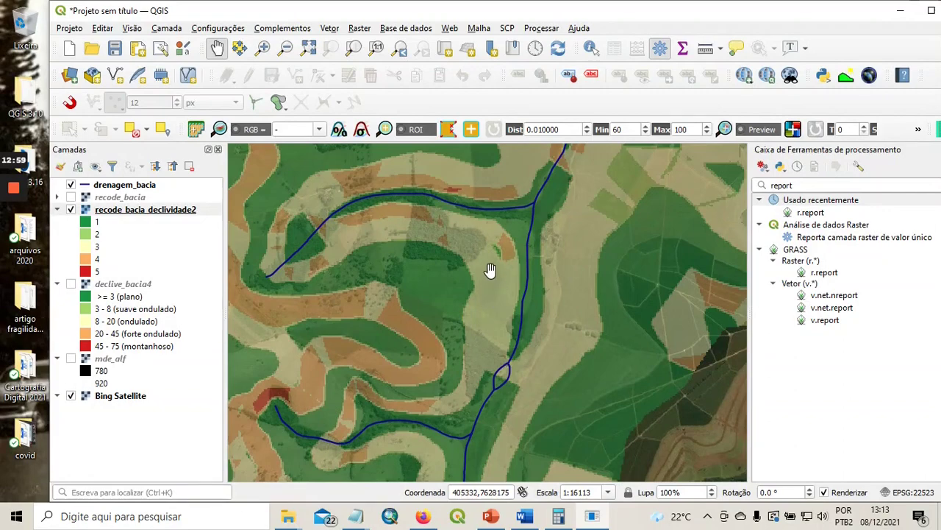
{"action": "left_click", "coordinate": [573, 245]}
{"action": "scroll", "coordinate": [573, 245], "scroll_direction": "down", "scroll_amount": 1}
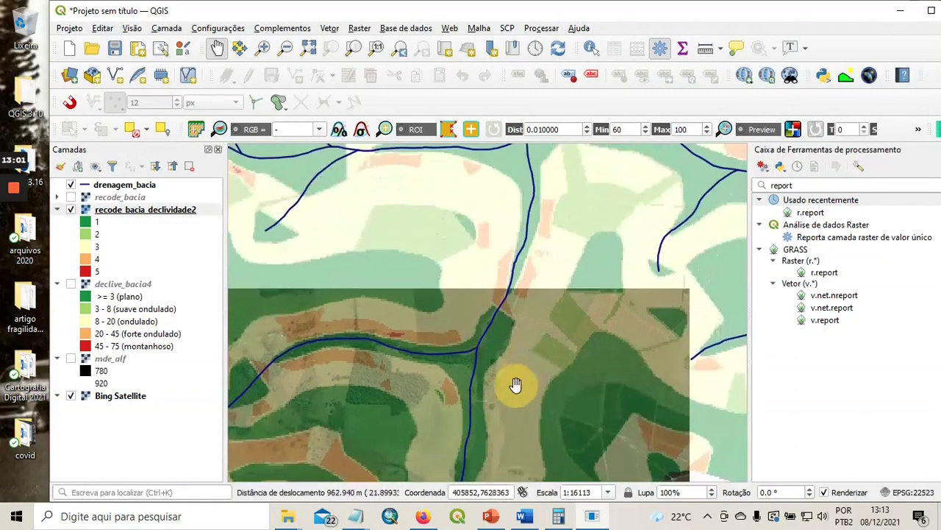
{"action": "left_click_drag", "start_coordinate": [548, 274], "coordinate": [508, 276]}
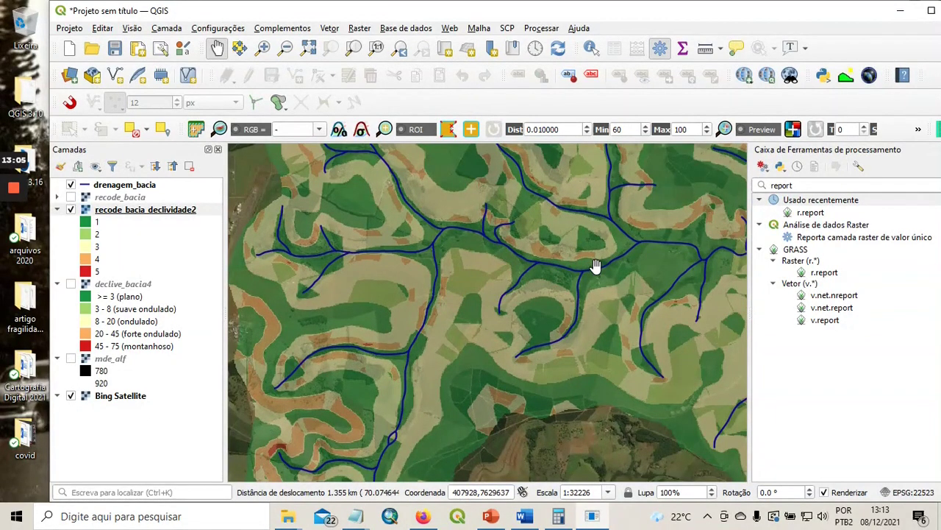
{"action": "left_click_drag", "start_coordinate": [488, 358], "coordinate": [498, 264]}
{"action": "scroll", "coordinate": [470, 340], "scroll_direction": "up", "scroll_amount": 1}
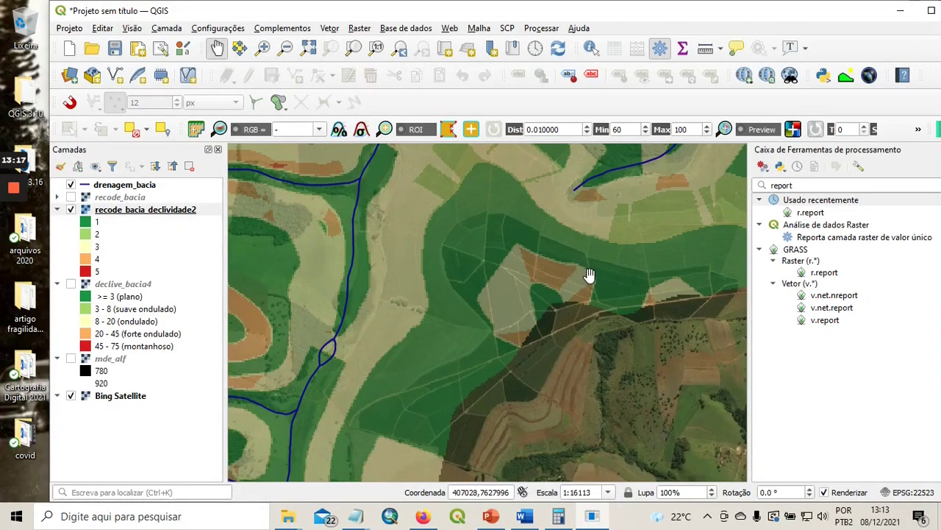
{"action": "left_click_drag", "start_coordinate": [628, 271], "coordinate": [542, 286]}
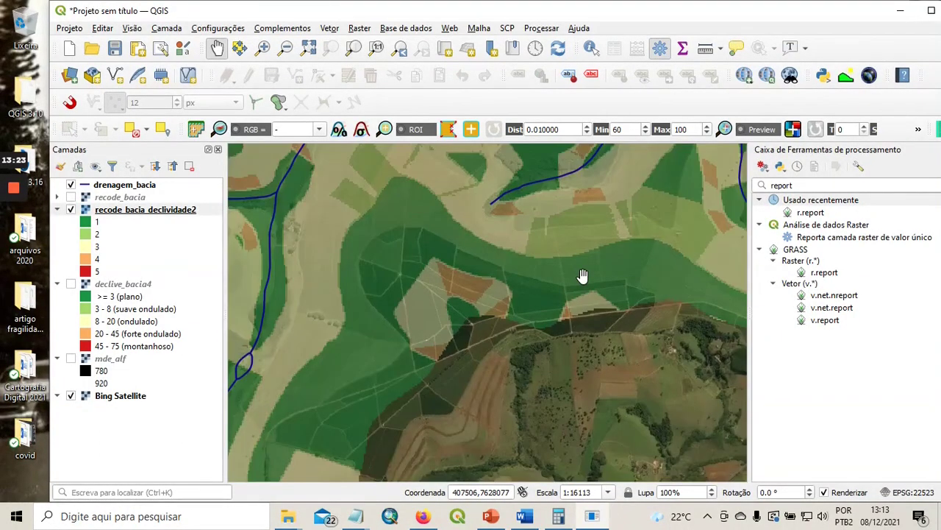
{"action": "scroll", "coordinate": [582, 275], "scroll_direction": "down", "scroll_amount": 1}
{"action": "scroll", "coordinate": [515, 286], "scroll_direction": "up", "scroll_amount": 1}
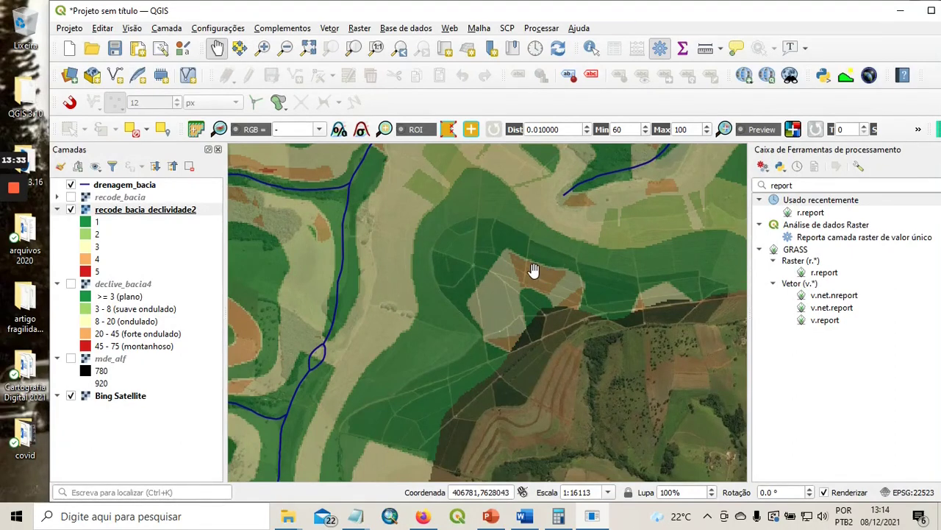
{"action": "scroll", "coordinate": [579, 273], "scroll_direction": "down", "scroll_amount": 1}
{"action": "left_click_drag", "start_coordinate": [617, 254], "coordinate": [556, 278]}
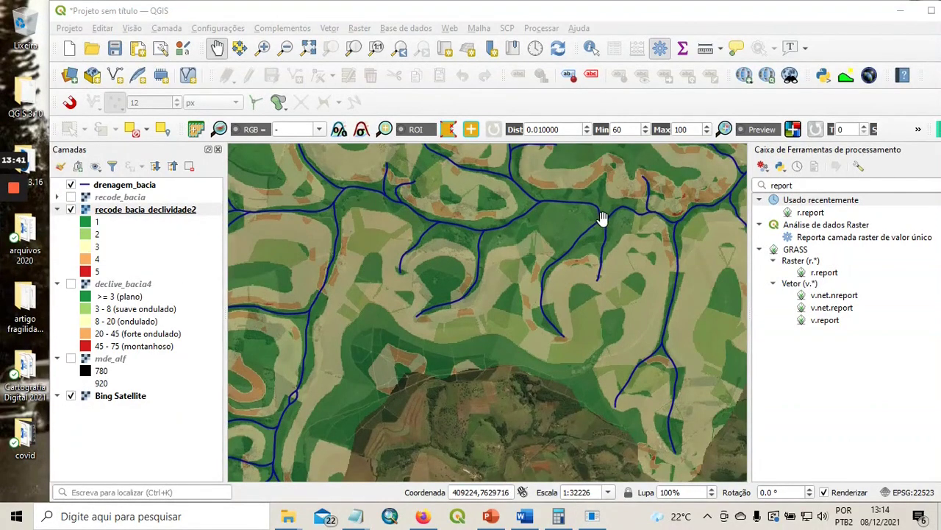
- Examine the slope classes along the drainage toward the northeastern outlet at the reservoir and back across the whole basin
{"action": "left_click_drag", "start_coordinate": [602, 218], "coordinate": [462, 236]}
{"action": "left_click_drag", "start_coordinate": [657, 206], "coordinate": [569, 294]}
{"action": "left_click_drag", "start_coordinate": [625, 220], "coordinate": [578, 264]}
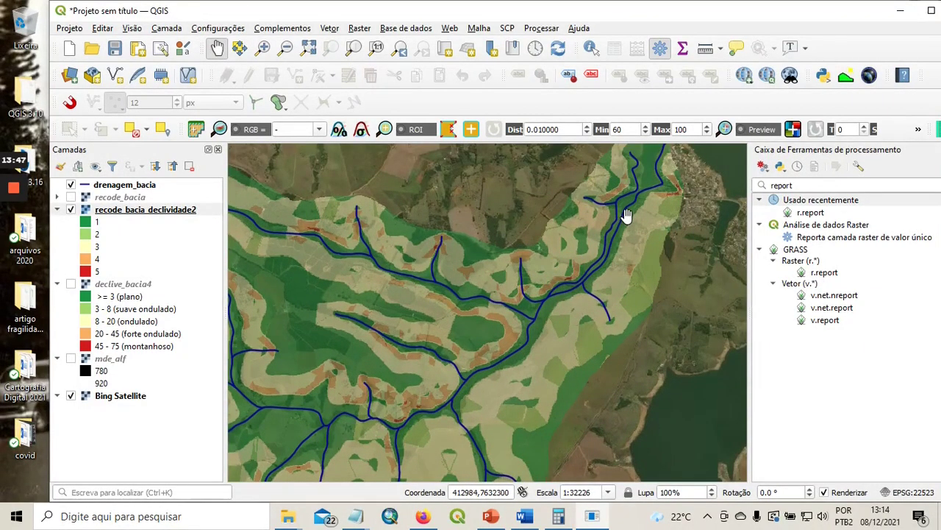
{"action": "left_click_drag", "start_coordinate": [623, 218], "coordinate": [515, 244]}
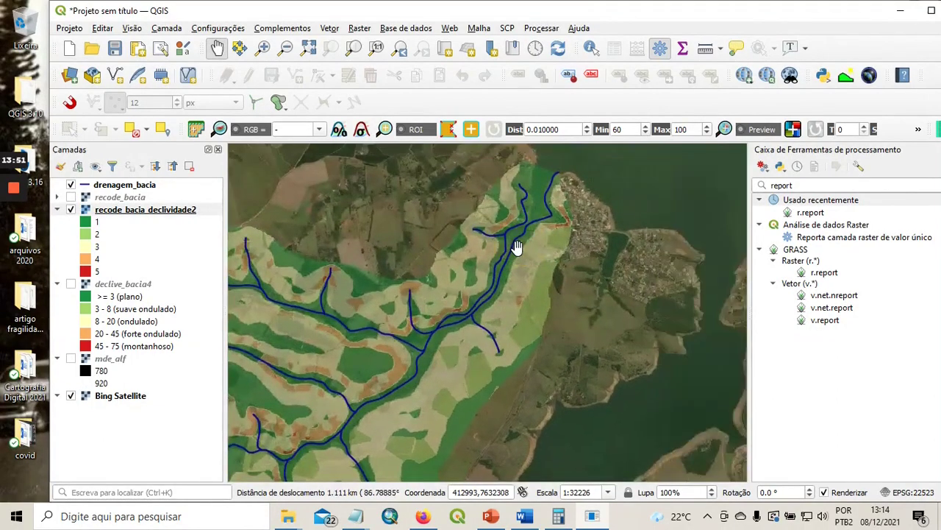
{"action": "left_click_drag", "start_coordinate": [500, 285], "coordinate": [567, 252]}
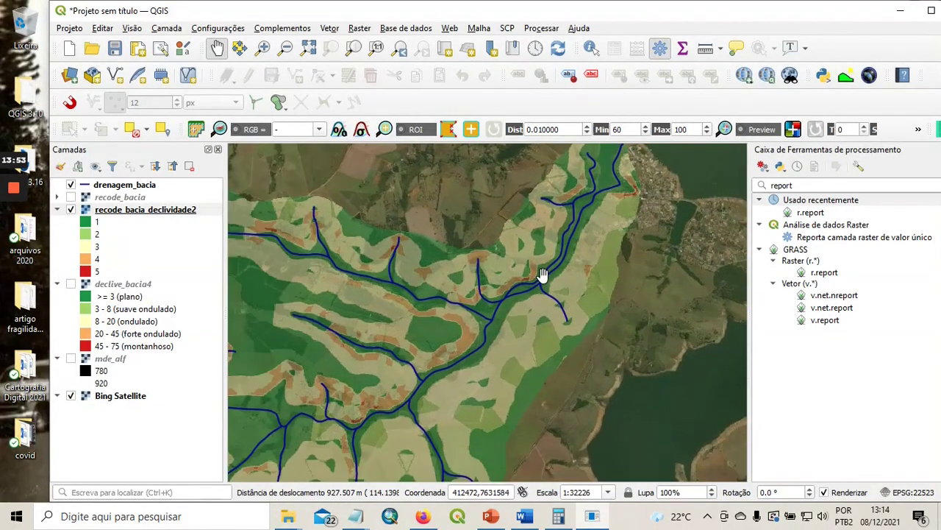
{"action": "scroll", "coordinate": [542, 271], "scroll_direction": "up", "scroll_amount": 1}
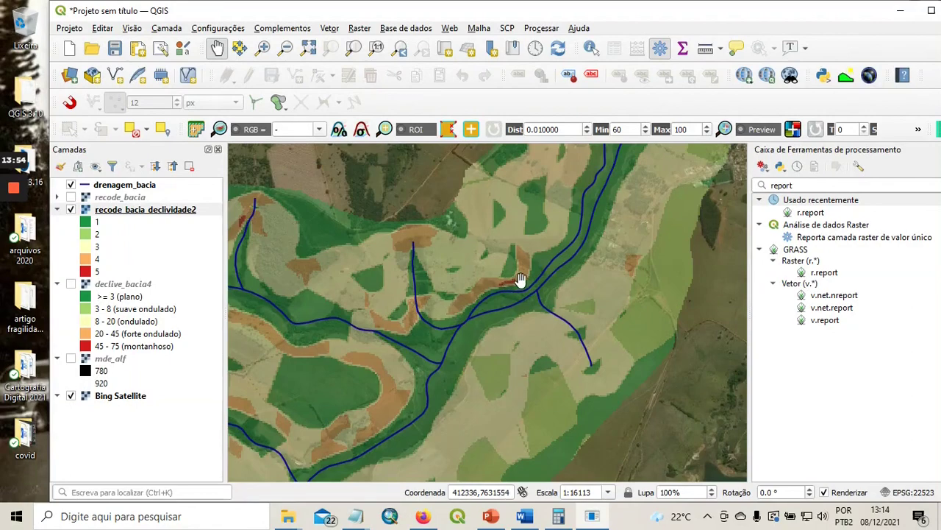
{"action": "scroll", "coordinate": [520, 280], "scroll_direction": "down", "scroll_amount": 1}
{"action": "scroll", "coordinate": [520, 281], "scroll_direction": "down", "scroll_amount": 1}
{"action": "left_click_drag", "start_coordinate": [385, 330], "coordinate": [481, 291]}
{"action": "scroll", "coordinate": [404, 323], "scroll_direction": "up", "scroll_amount": 1}
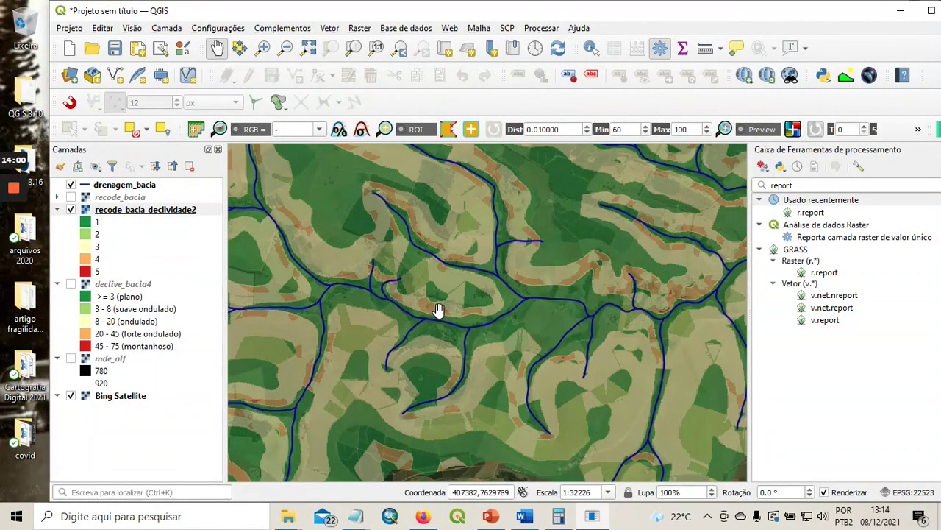
{"action": "scroll", "coordinate": [437, 309], "scroll_direction": "down", "scroll_amount": 1}
{"action": "left_click_drag", "start_coordinate": [438, 310], "coordinate": [431, 290]}
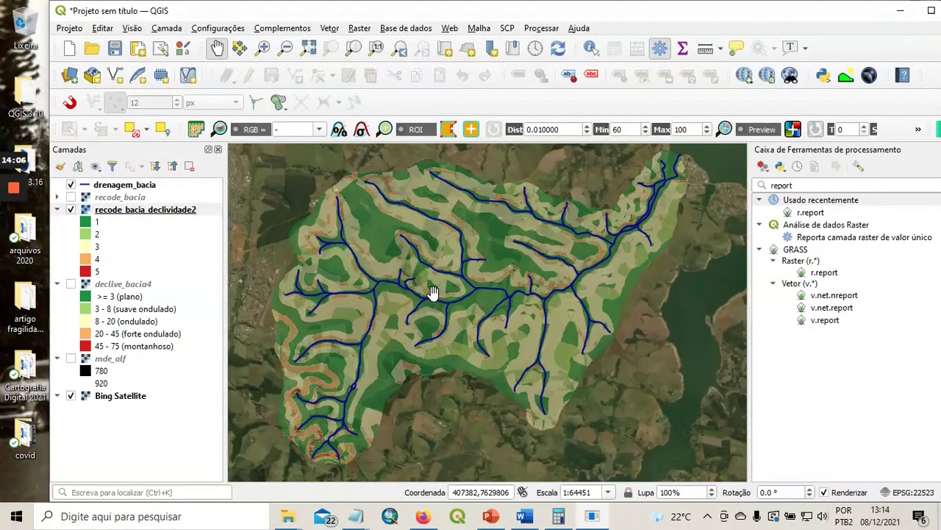
- Set the global opacity of recode_bacia_declividade2 to 100%
{"action": "right_click", "coordinate": [160, 210]}
{"action": "left_click", "coordinate": [261, 448]}
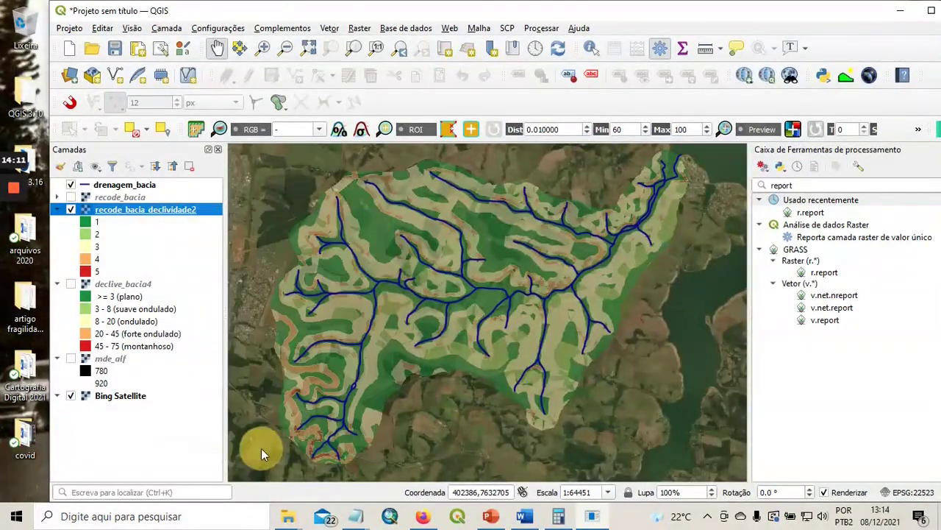
{"action": "left_click_drag", "start_coordinate": [444, 67], "coordinate": [759, 85]}
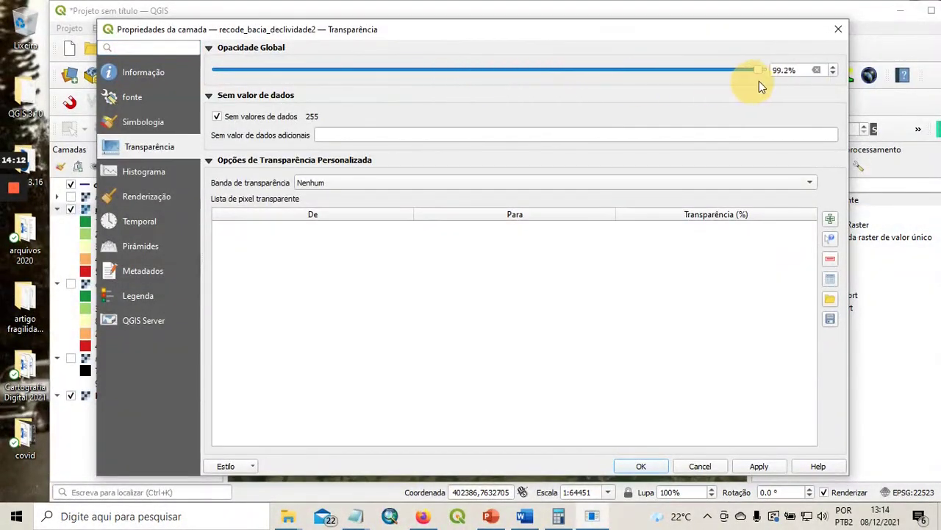
{"action": "left_click", "coordinate": [761, 466]}
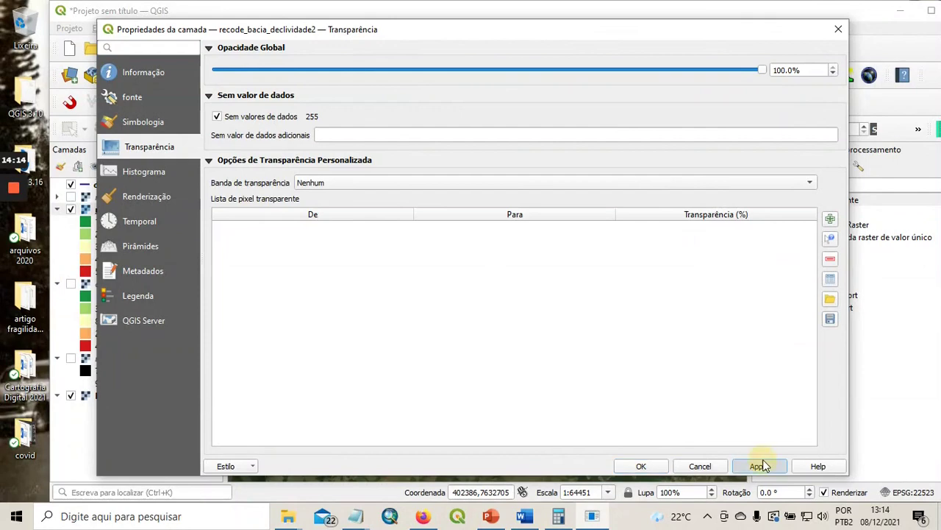
{"action": "left_click", "coordinate": [657, 466]}
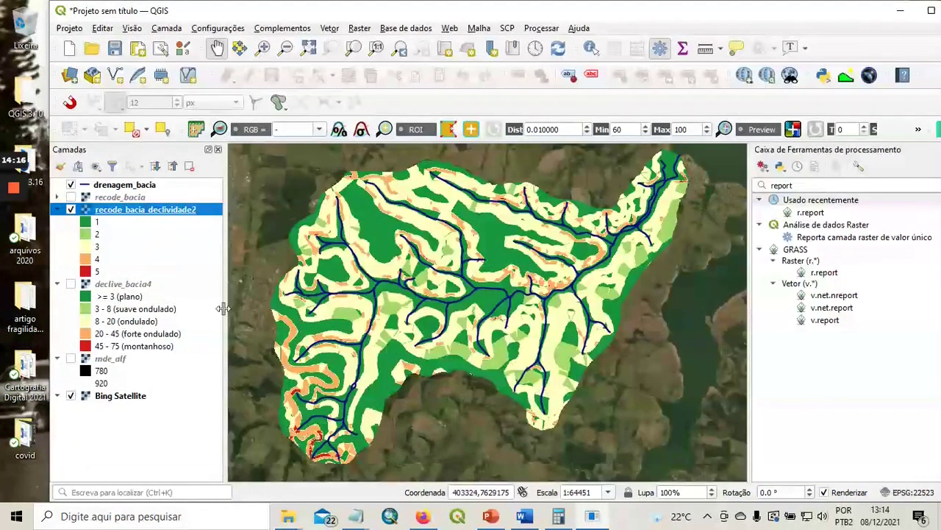
- Compare recode_bacia with recode_bacia_declividade2 over the southwestern headwaters by showing recode_bacia alone and turning the slope layer back on
{"action": "left_click", "coordinate": [71, 210]}
{"action": "left_click", "coordinate": [71, 197]}
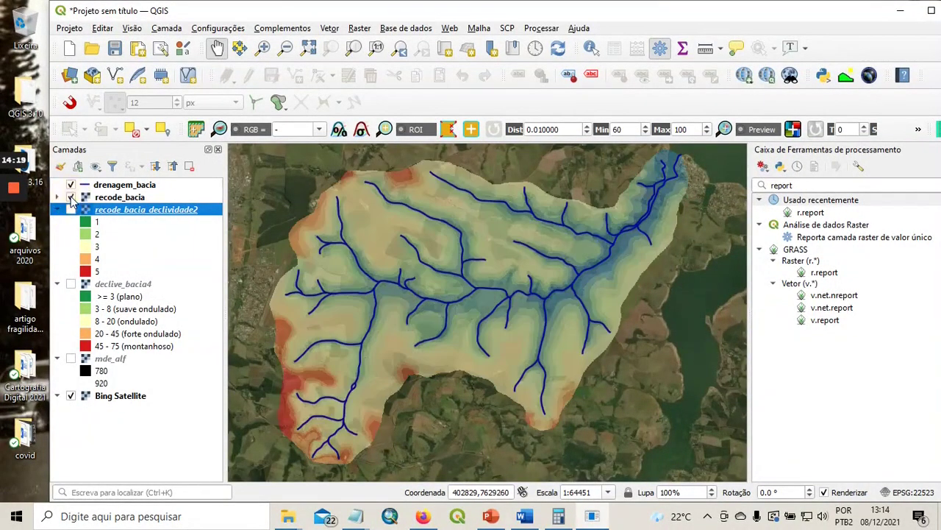
{"action": "scroll", "coordinate": [295, 398], "scroll_direction": "up", "scroll_amount": 1}
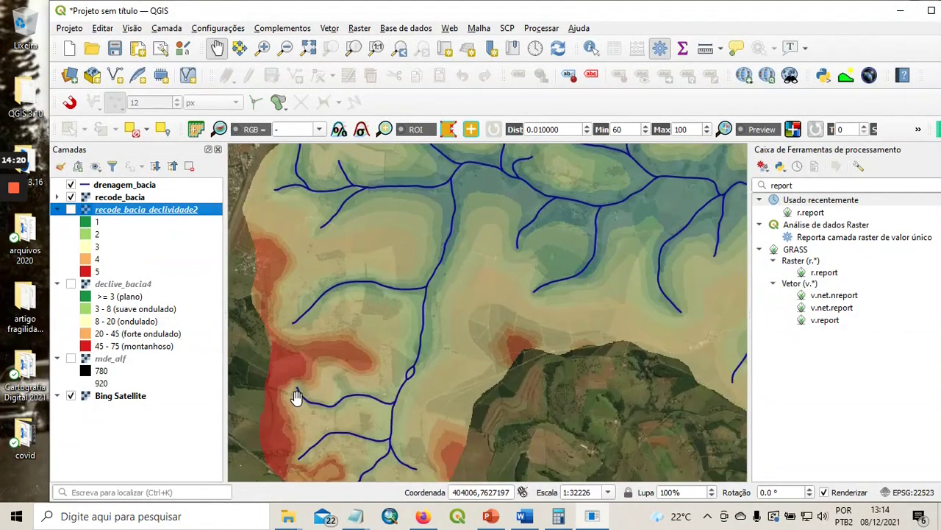
{"action": "left_click_drag", "start_coordinate": [345, 391], "coordinate": [378, 311]}
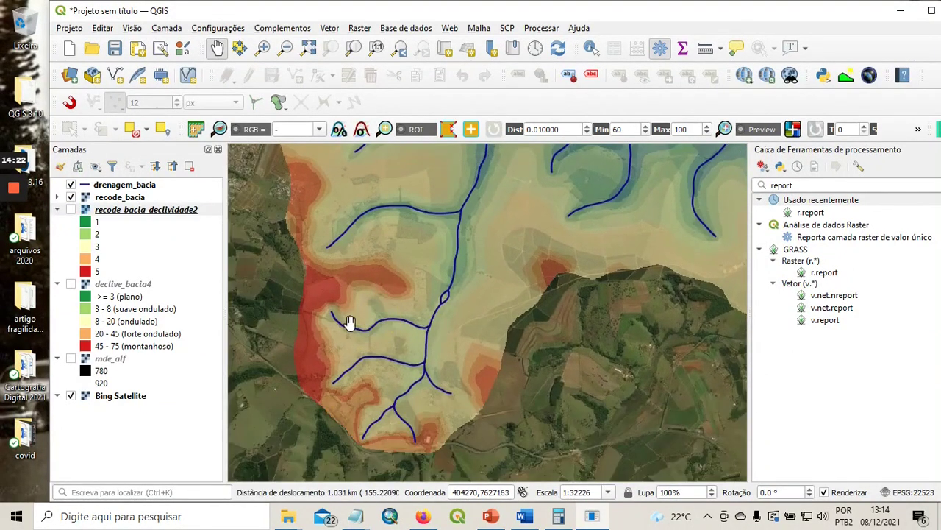
{"action": "left_click", "coordinate": [71, 210]}
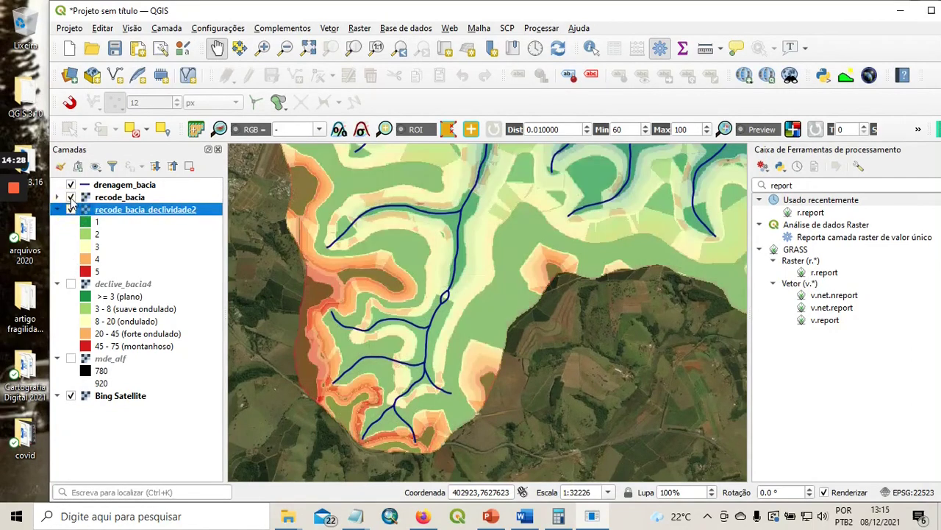
- Compare the slope classes with and without the recode_bacia overlay at the southwestern headwaters, ending with recode_bacia hidden over the whole basin
{"action": "left_click", "coordinate": [71, 197]}
{"action": "left_click", "coordinate": [71, 197]}
{"action": "left_click", "coordinate": [71, 197]}
{"action": "left_click", "coordinate": [71, 197]}
{"action": "left_click", "coordinate": [71, 197]}
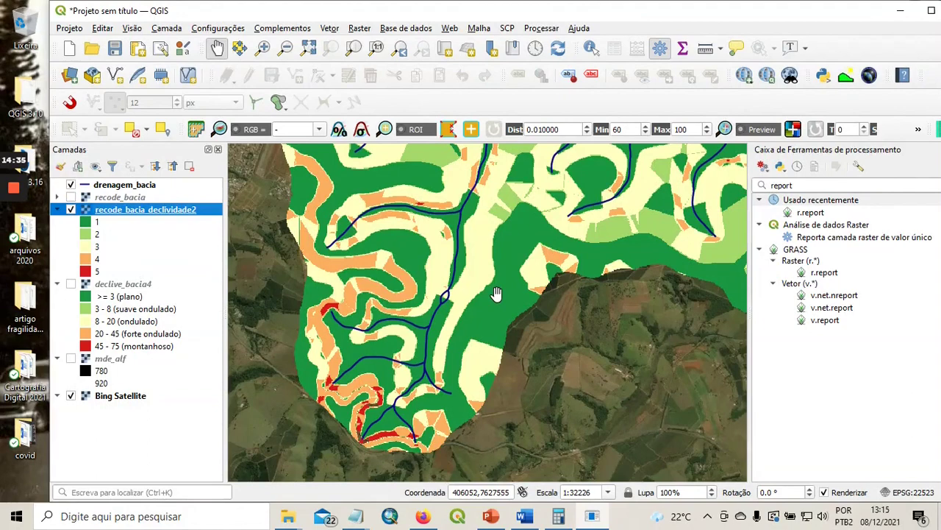
{"action": "scroll", "coordinate": [495, 292], "scroll_direction": "up", "scroll_amount": 1}
{"action": "scroll", "coordinate": [495, 293], "scroll_direction": "down", "scroll_amount": 1}
{"action": "scroll", "coordinate": [495, 292], "scroll_direction": "down", "scroll_amount": 1}
{"action": "left_click_drag", "start_coordinate": [540, 220], "coordinate": [468, 300]}
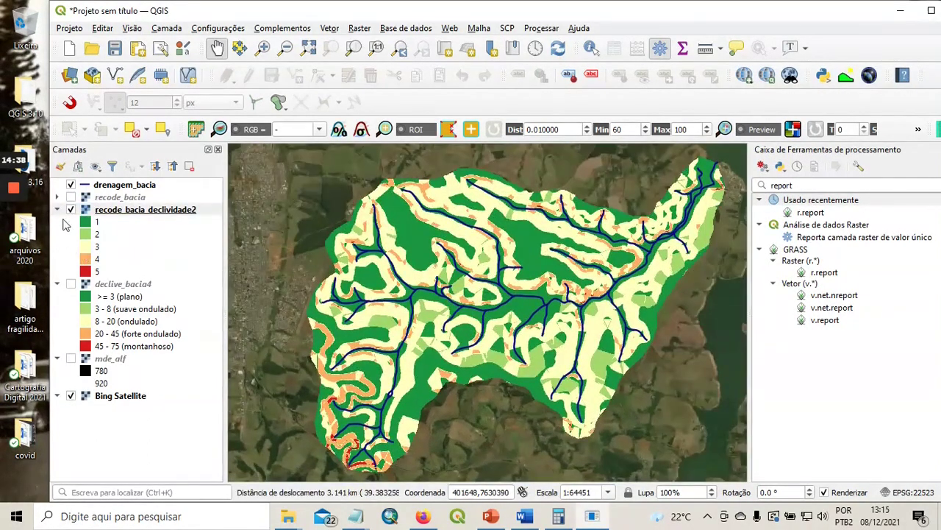
- Show recode_bacia with recode_bacia_declividade2 hidden and examine it along the drainage down to the northeastern outlet at the reservoir
{"action": "left_click", "coordinate": [70, 197]}
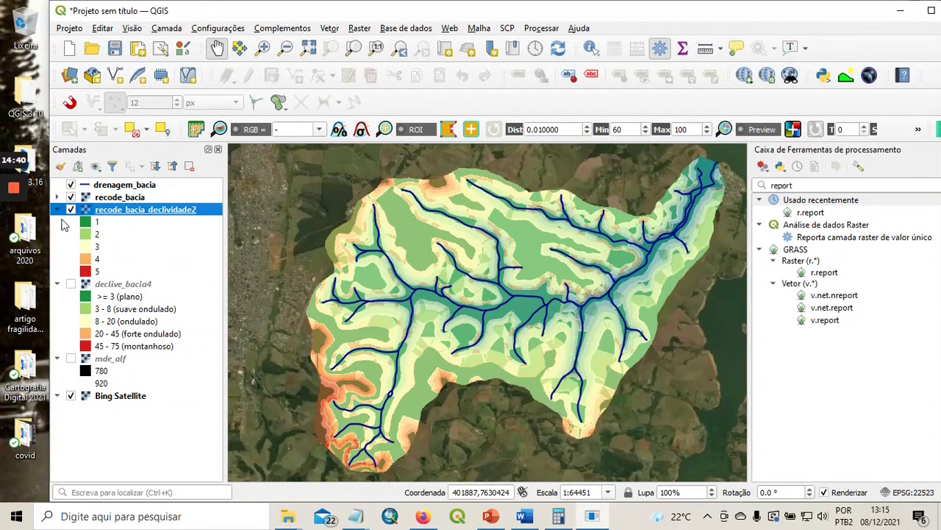
{"action": "left_click", "coordinate": [71, 209]}
{"action": "left_click_drag", "start_coordinate": [629, 251], "coordinate": [583, 283]}
{"action": "scroll", "coordinate": [583, 283], "scroll_direction": "up", "scroll_amount": 1}
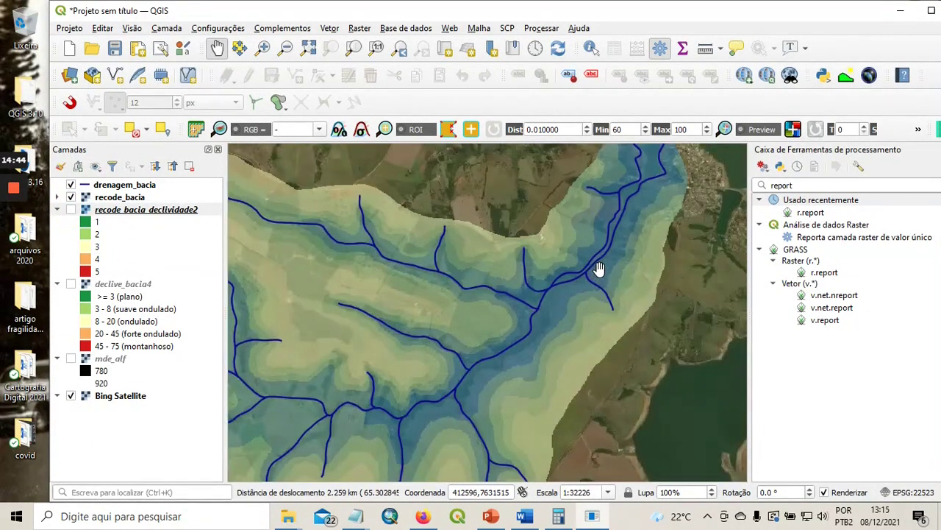
{"action": "left_click_drag", "start_coordinate": [595, 245], "coordinate": [560, 272]}
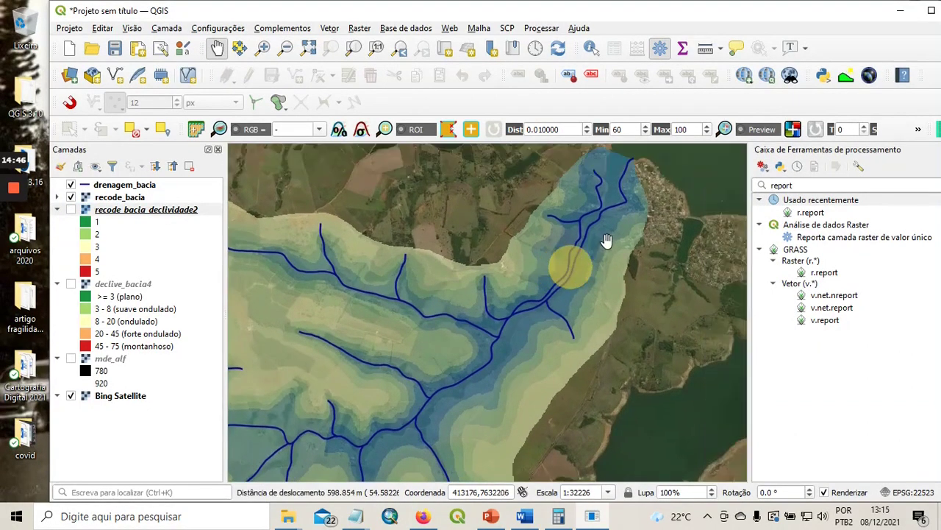
{"action": "left_click_drag", "start_coordinate": [651, 208], "coordinate": [551, 267]}
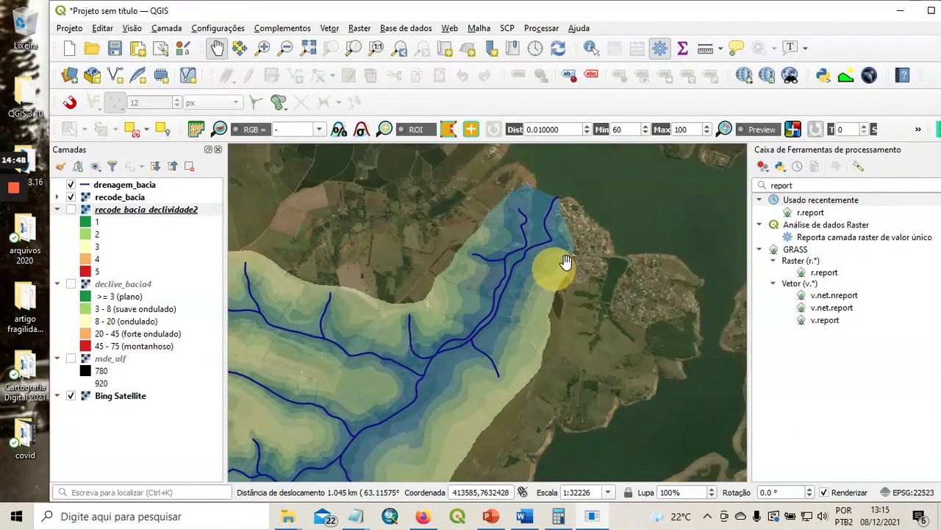
{"action": "scroll", "coordinate": [563, 262], "scroll_direction": "down", "scroll_amount": 1}
{"action": "scroll", "coordinate": [564, 262], "scroll_direction": "up", "scroll_amount": 1}
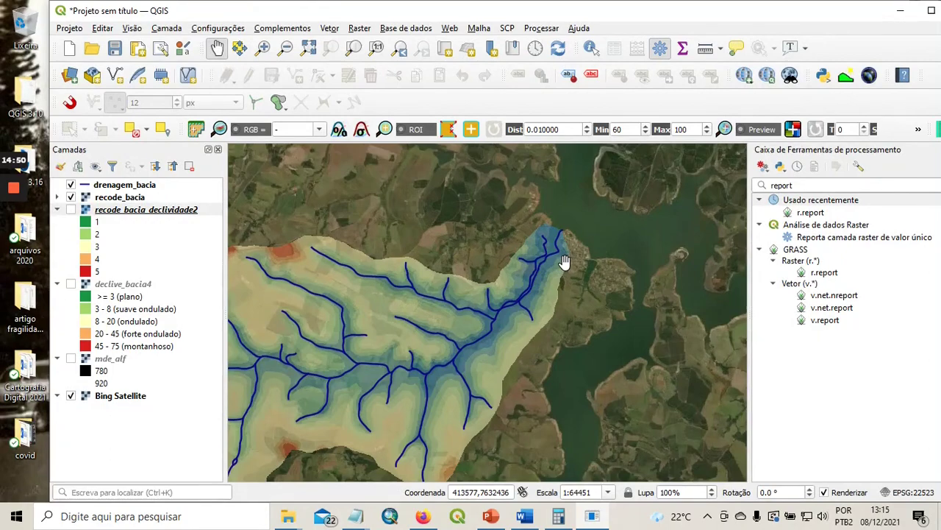
{"action": "scroll", "coordinate": [520, 292], "scroll_direction": "down", "scroll_amount": 1}
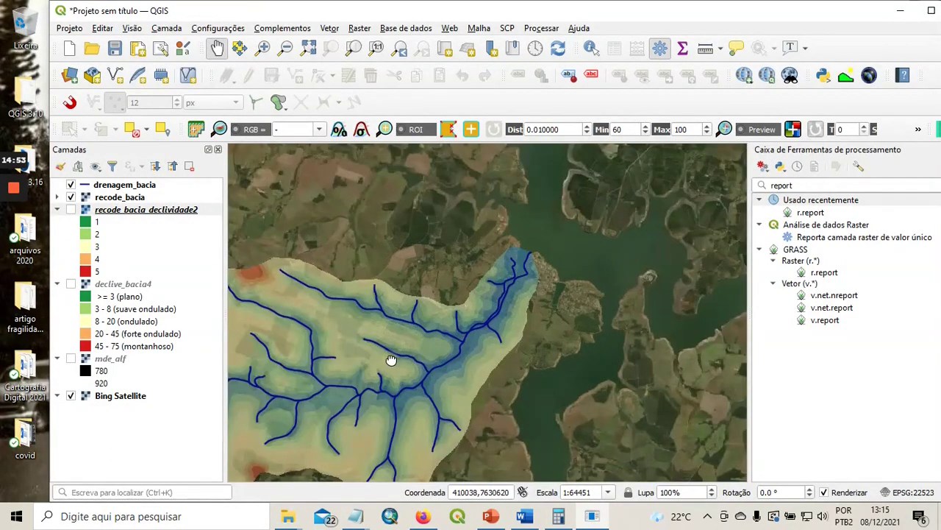
- Compare recode_bacia with and without recode_bacia_declividade2 over the southwestern part, ending with the slope layer hidden across the whole basin
{"action": "left_click_drag", "start_coordinate": [392, 359], "coordinate": [556, 282]}
{"action": "scroll", "coordinate": [432, 371], "scroll_direction": "up", "scroll_amount": 1}
{"action": "left_click_drag", "start_coordinate": [431, 378], "coordinate": [491, 340]}
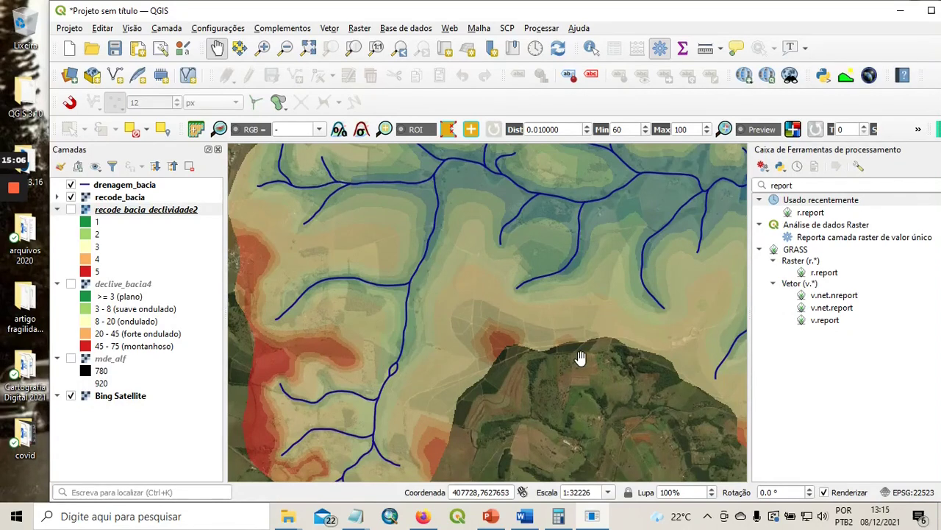
{"action": "left_click", "coordinate": [70, 210]}
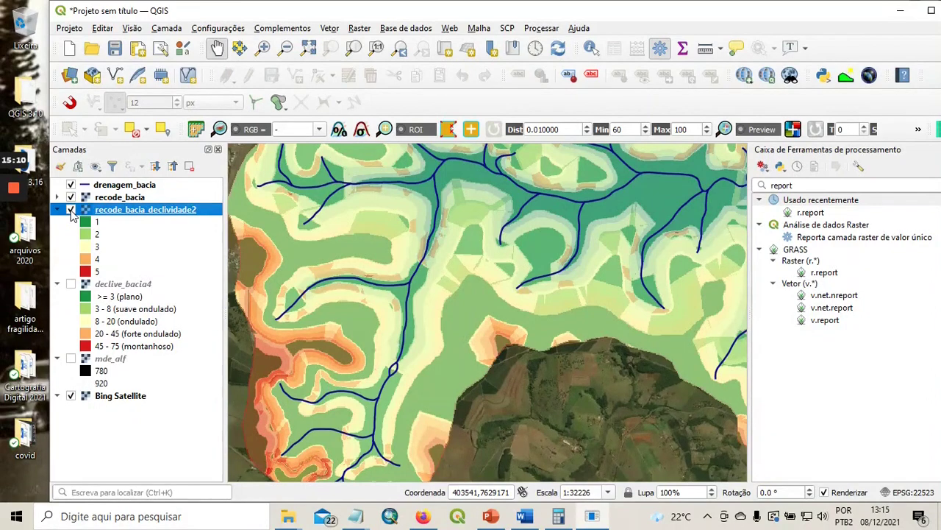
{"action": "left_click", "coordinate": [71, 211]}
{"action": "left_click", "coordinate": [71, 211]}
{"action": "left_click", "coordinate": [71, 211]}
{"action": "left_click_drag", "start_coordinate": [491, 263], "coordinate": [486, 295]}
{"action": "scroll", "coordinate": [514, 257], "scroll_direction": "down", "scroll_amount": 1}
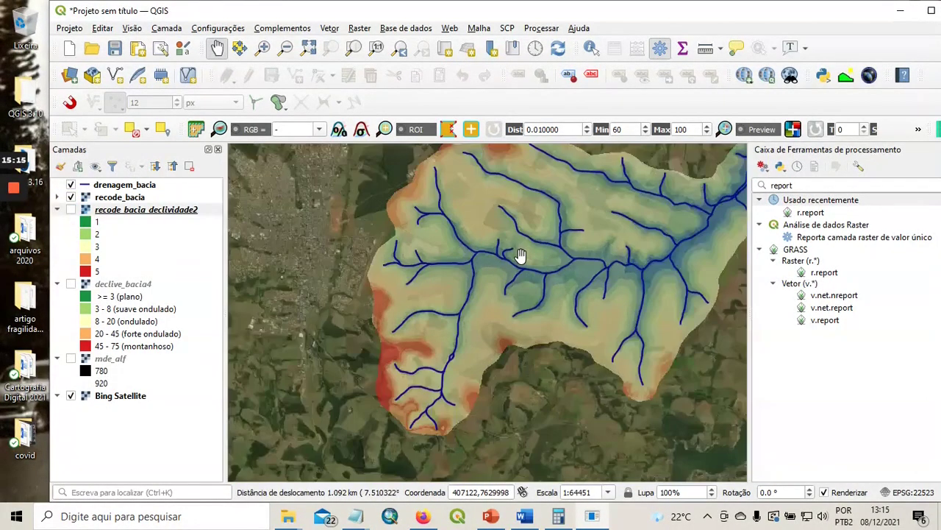
{"action": "left_click_drag", "start_coordinate": [478, 282], "coordinate": [491, 284]}
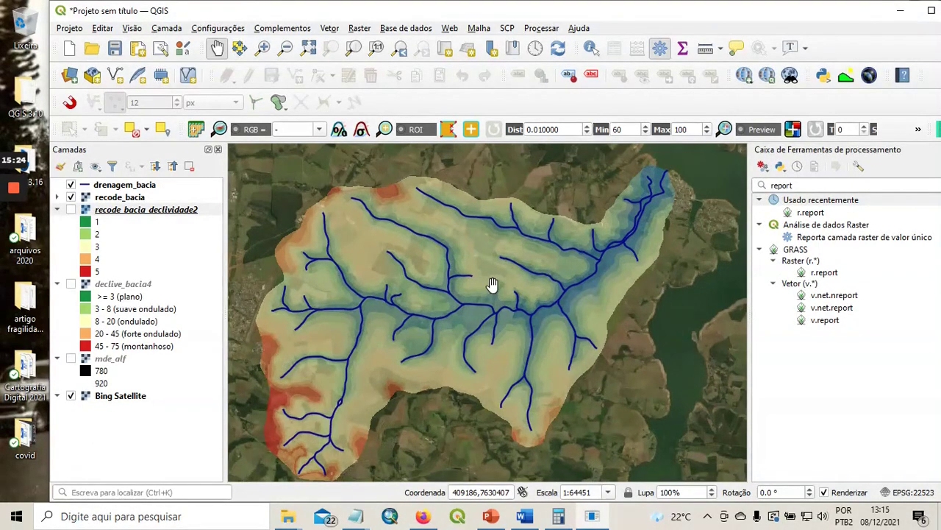
{"action": "left_click_drag", "start_coordinate": [492, 285], "coordinate": [497, 288]}
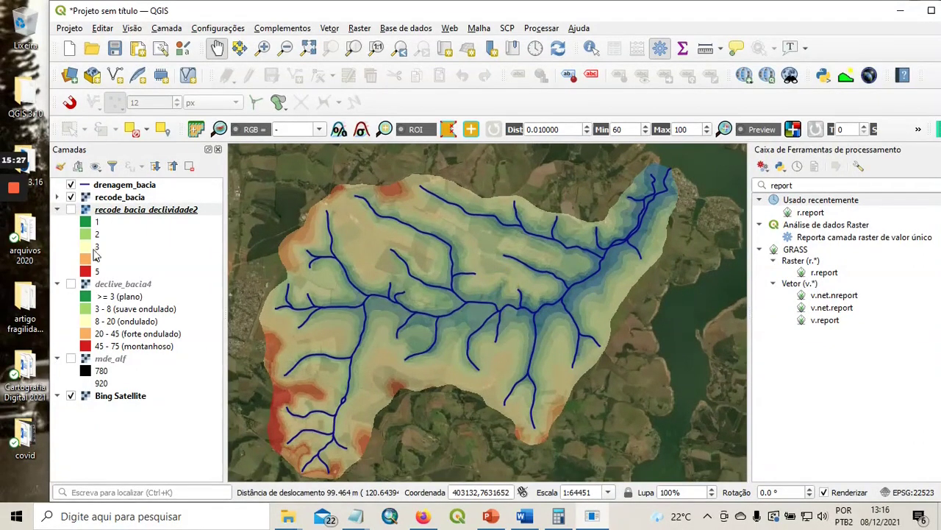
- Show declive_bacia4 beneath the drainage and hide recode_bacia, keeping recode_bacia_declividade2 off
{"action": "left_click", "coordinate": [71, 286]}
{"action": "left_click", "coordinate": [71, 285]}
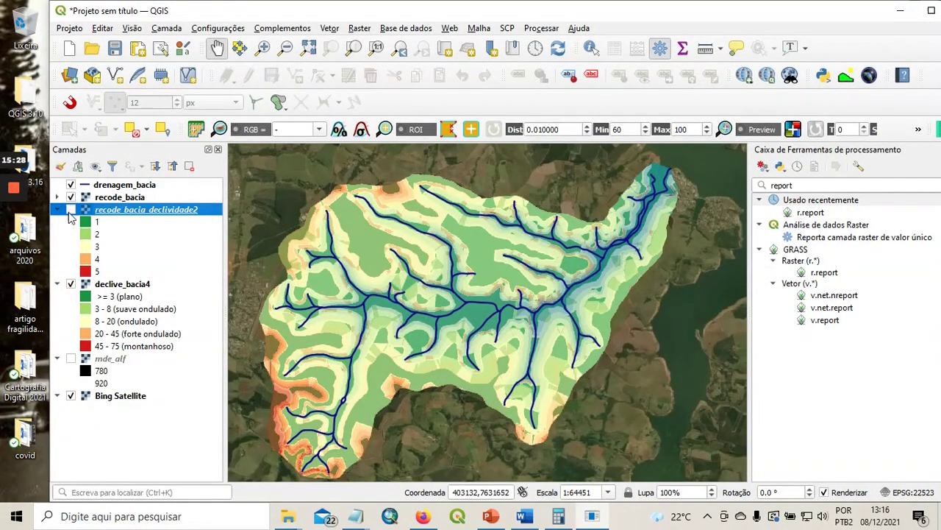
{"action": "left_click", "coordinate": [71, 209]}
{"action": "left_click", "coordinate": [70, 210]}
{"action": "left_click", "coordinate": [70, 198]}
{"action": "left_click_drag", "start_coordinate": [371, 289], "coordinate": [386, 285]}
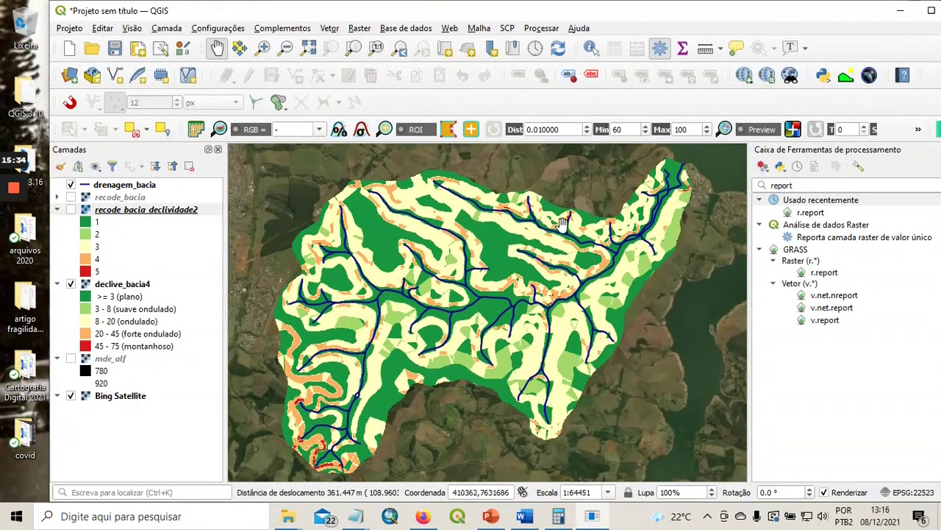